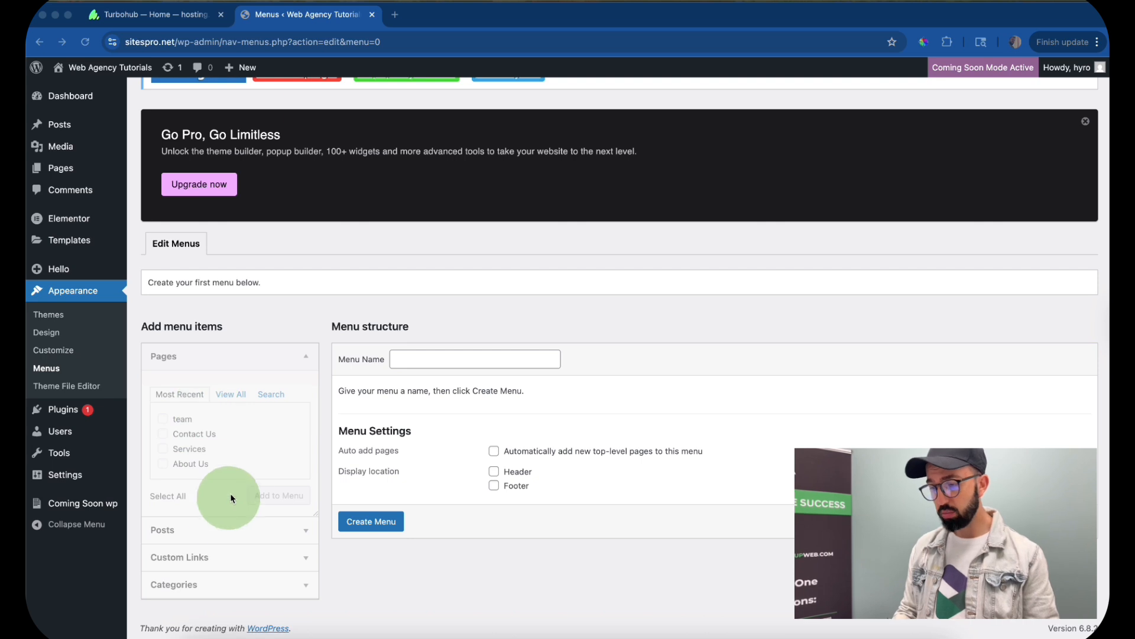
# - Create a navigation menu named Main Menu
pyautogui.click(428, 359)
pyautogui.click(465, 388)
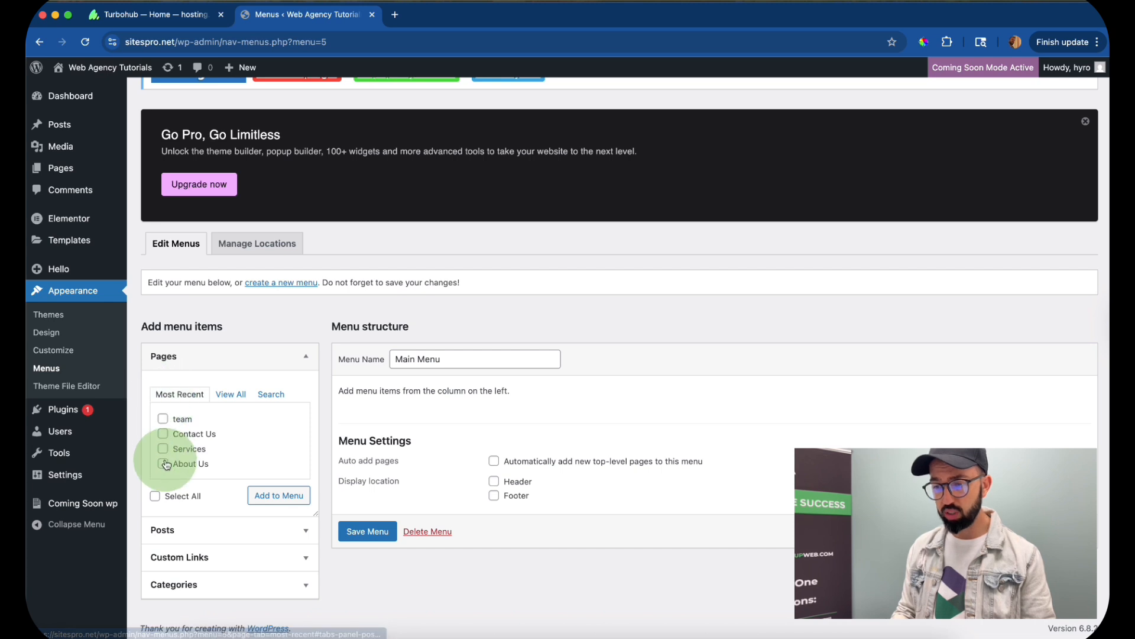
# - Add the Home, About Us, Contact Us, Services and team pages to Main Menu
pyautogui.click(222, 394)
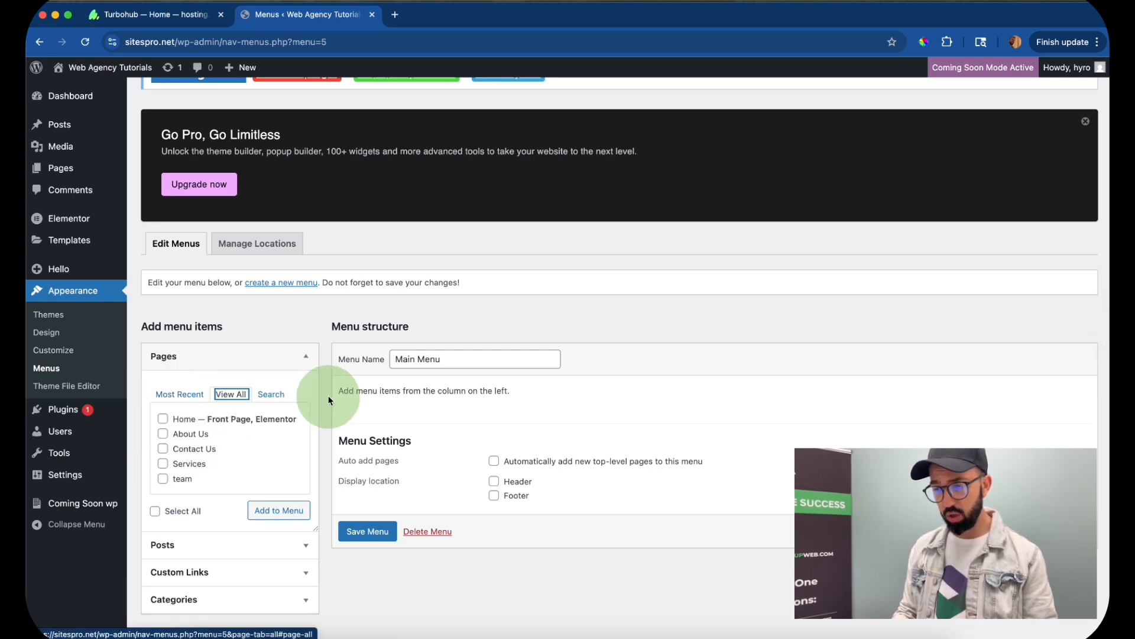
pyautogui.click(271, 379)
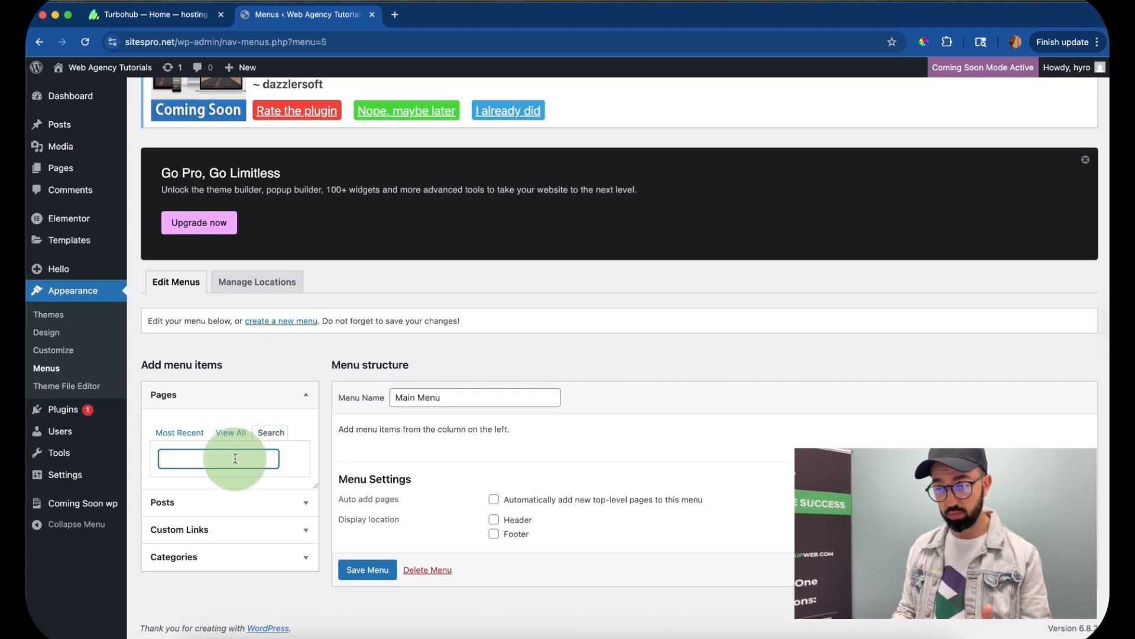
pyautogui.click(231, 433)
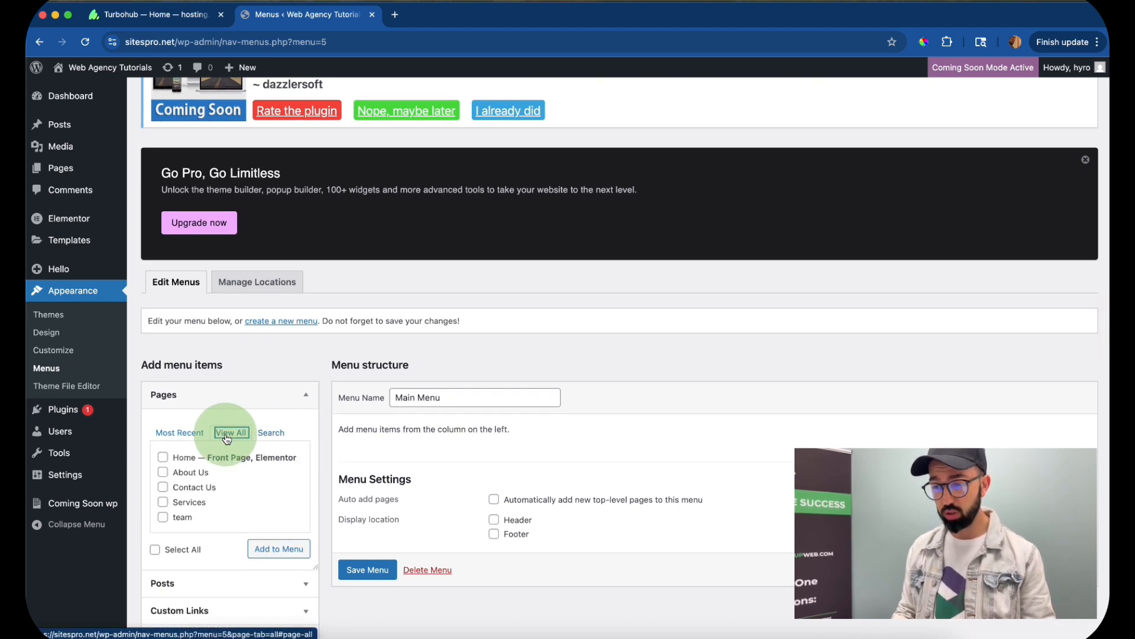
pyautogui.scroll(-2, 231, 438)
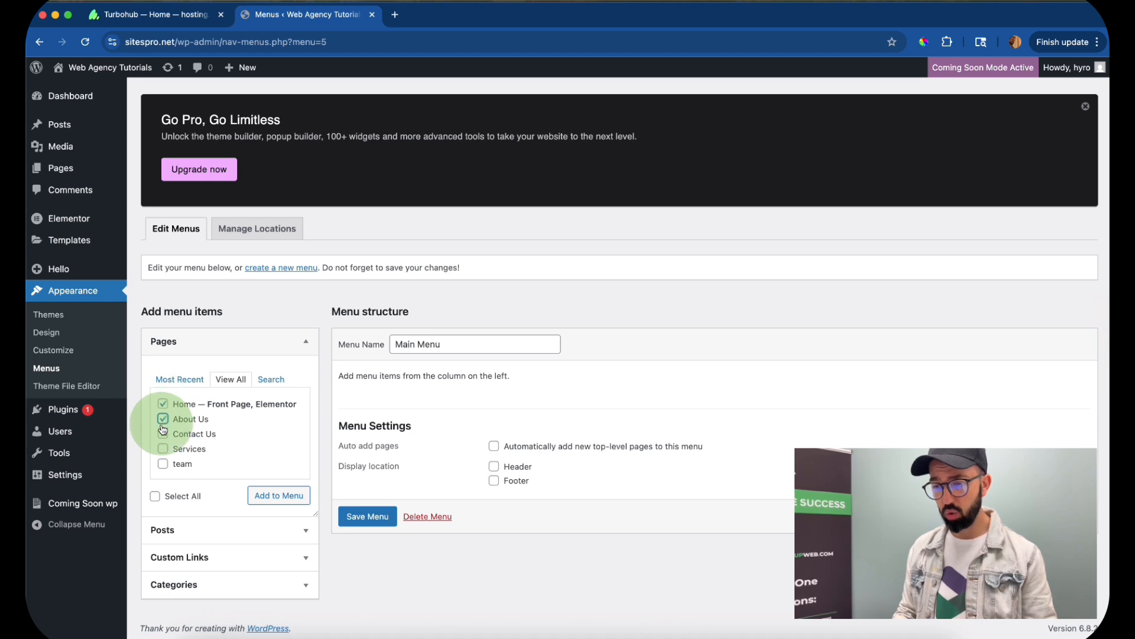
pyautogui.click(163, 466)
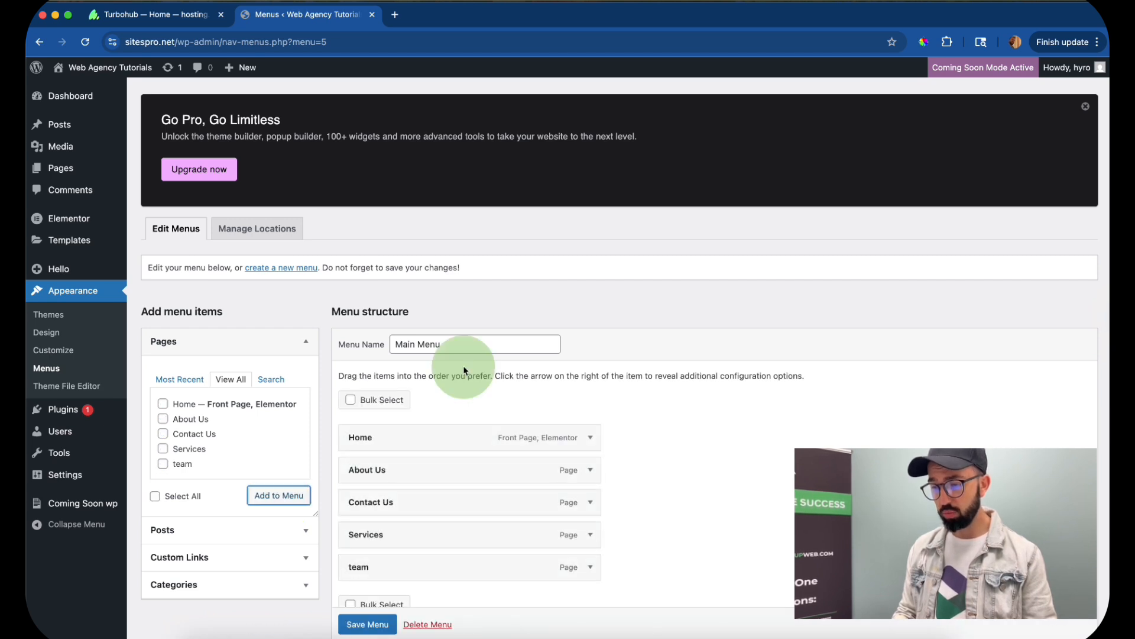
# - Nest team as a sub-item under About Us, place Contact Us last after Services, and save the menu
pyautogui.scroll(-2, 606, 410)
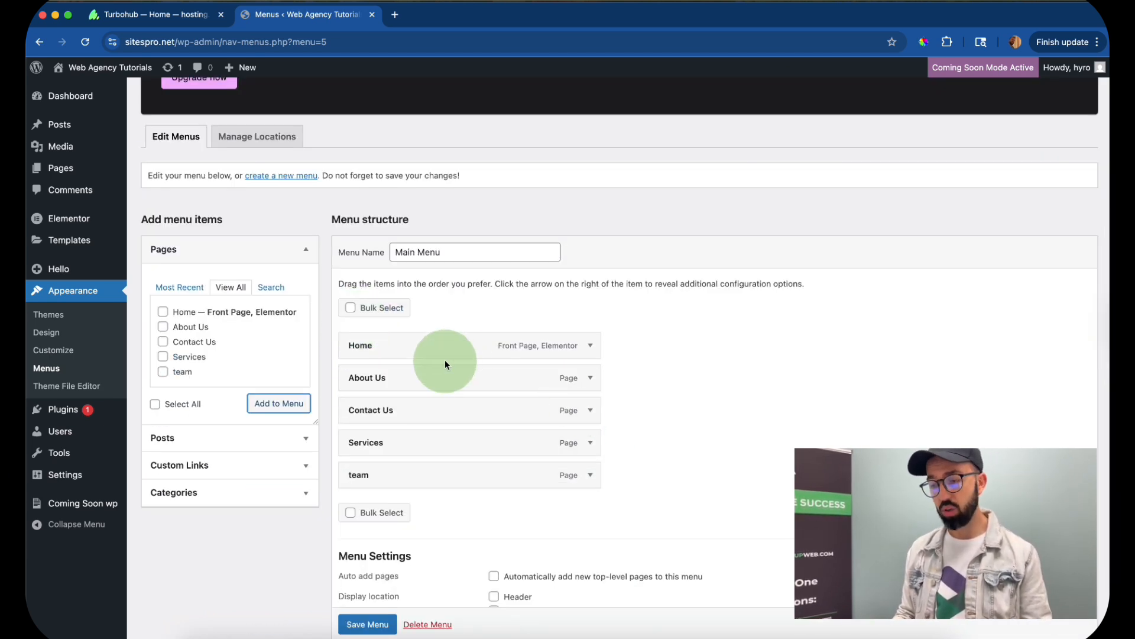
pyautogui.moveTo(445, 359); pyautogui.dragTo(334, 369)
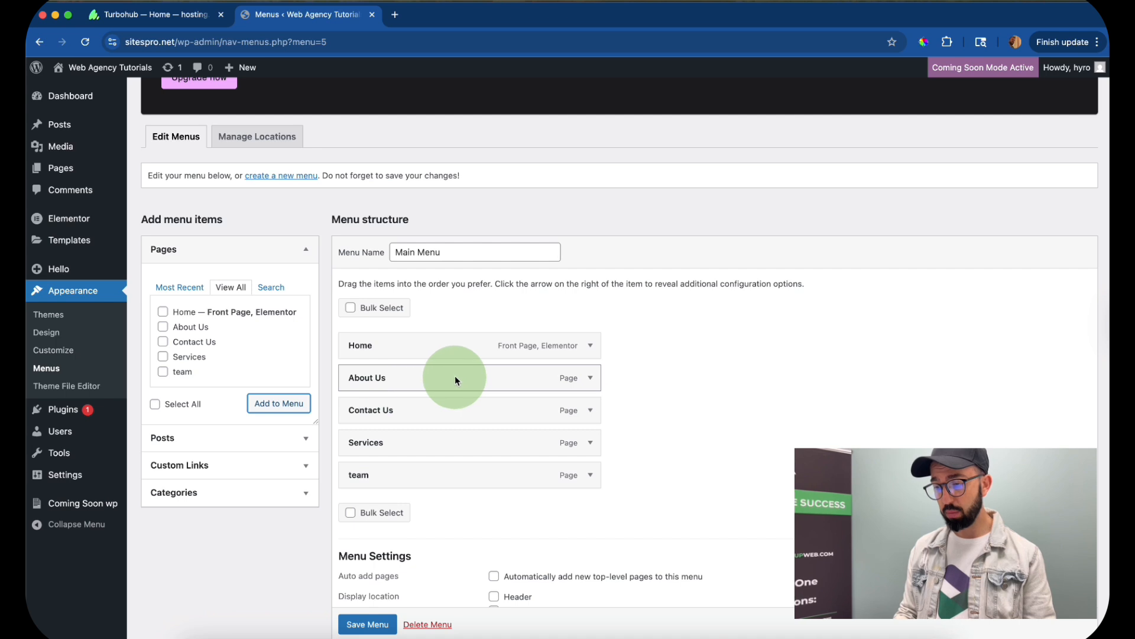
pyautogui.moveTo(399, 419)
pyautogui.mouseDown()
pyautogui.moveTo(374, 411)
pyautogui.moveTo(376, 473)
pyautogui.moveTo(387, 473)
pyautogui.moveTo(379, 440)
pyautogui.moveTo(367, 444)
pyautogui.moveTo(381, 445)
pyautogui.moveTo(385, 406)
pyautogui.mouseUp()
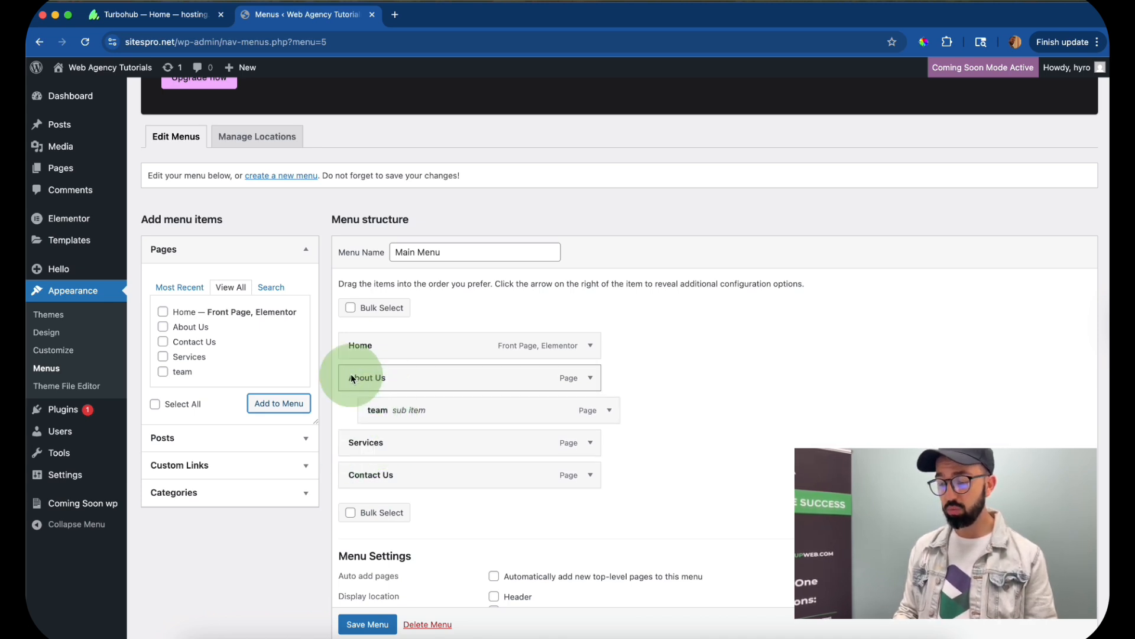
pyautogui.scroll(-2, 372, 604)
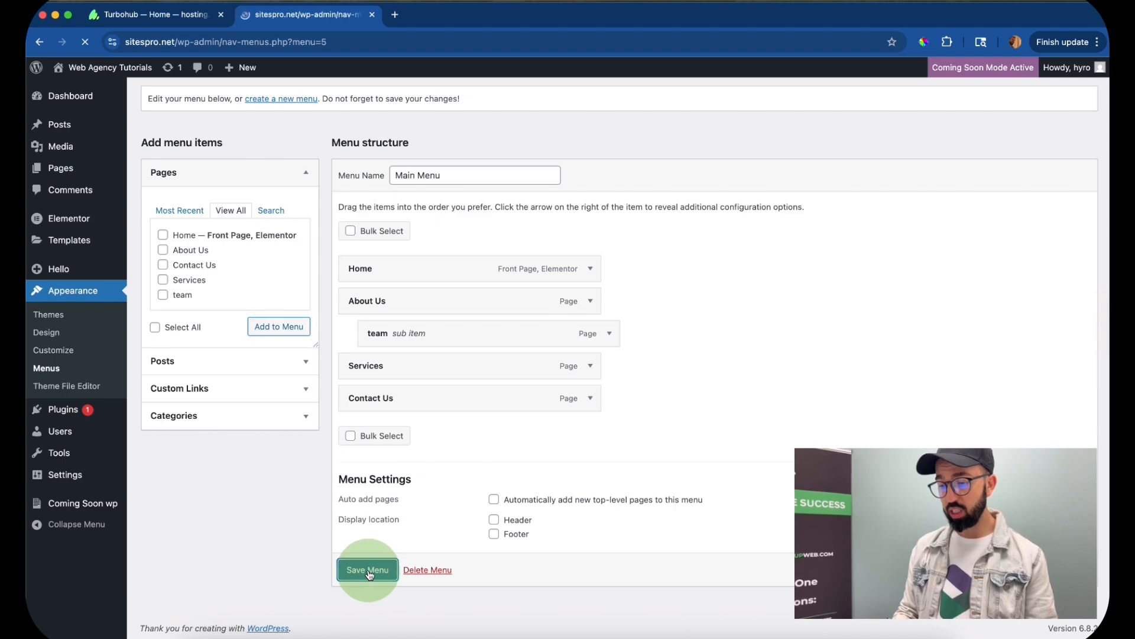
pyautogui.scroll(-4, 413, 354)
pyautogui.scroll(5, 622, 286)
pyautogui.scroll(-4, 623, 285)
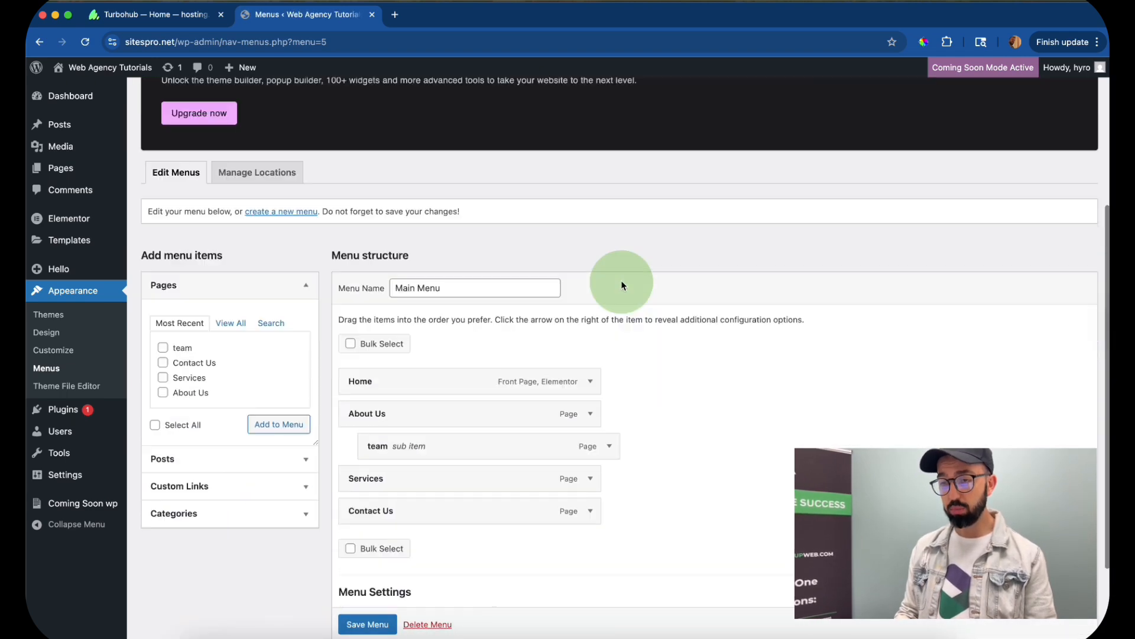
pyautogui.scroll(-2, 621, 285)
pyautogui.click(357, 568)
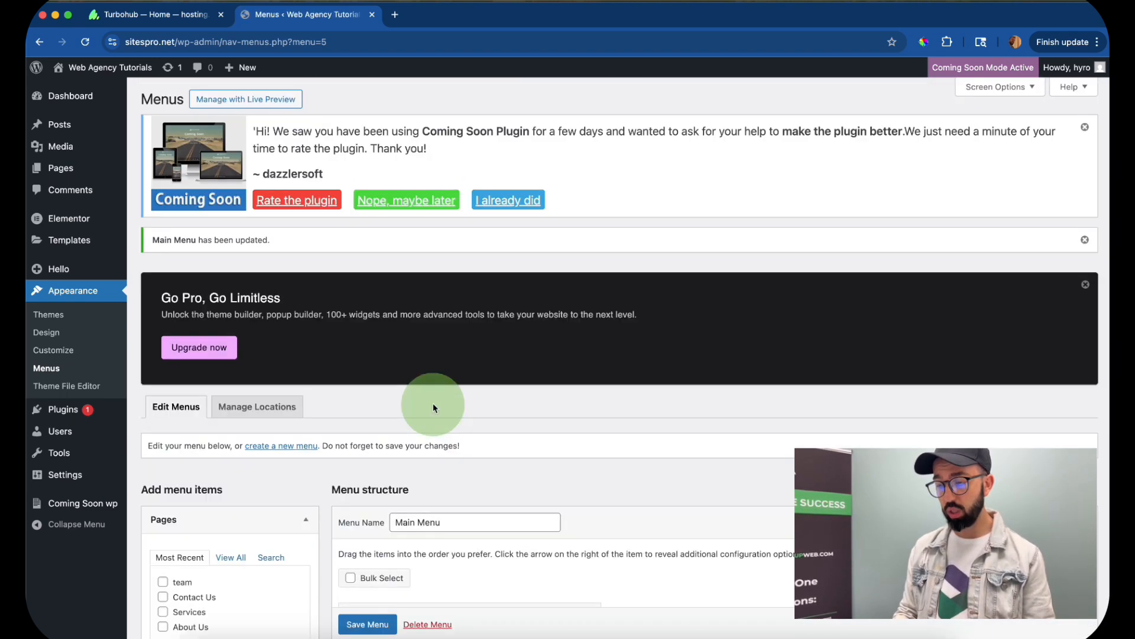
# - Search the plugin directory for elementor, then install and activate ElementsKit Elementor Addons and Templates
pyautogui.scroll(-1, 81, 395)
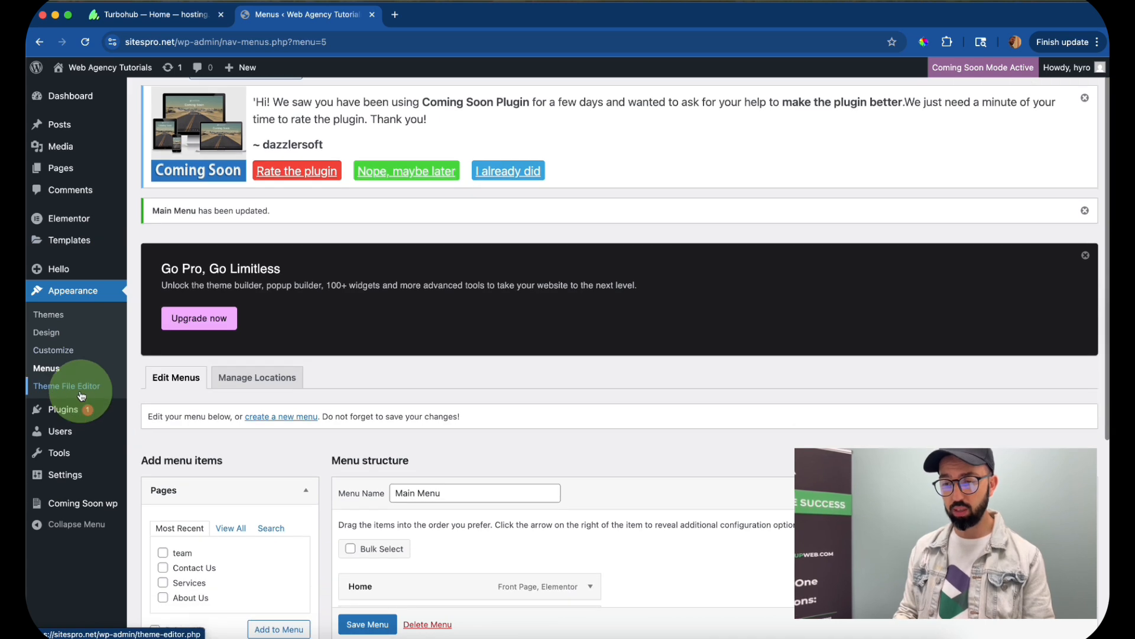
pyautogui.click(75, 410)
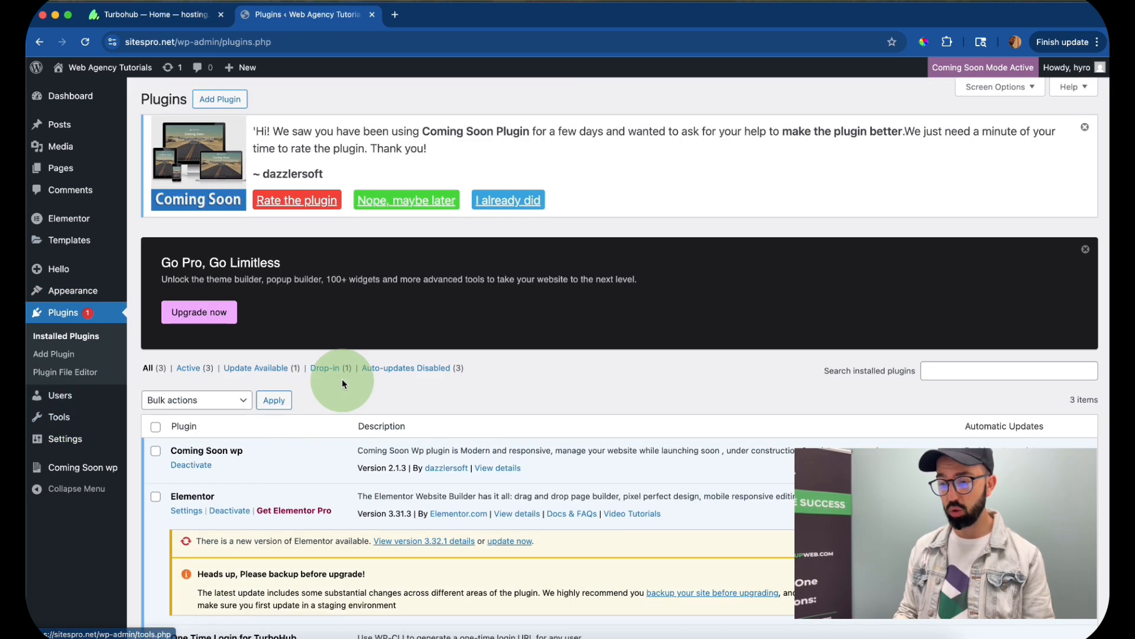
pyautogui.scroll(-1, 341, 378)
pyautogui.scroll(2, 240, 173)
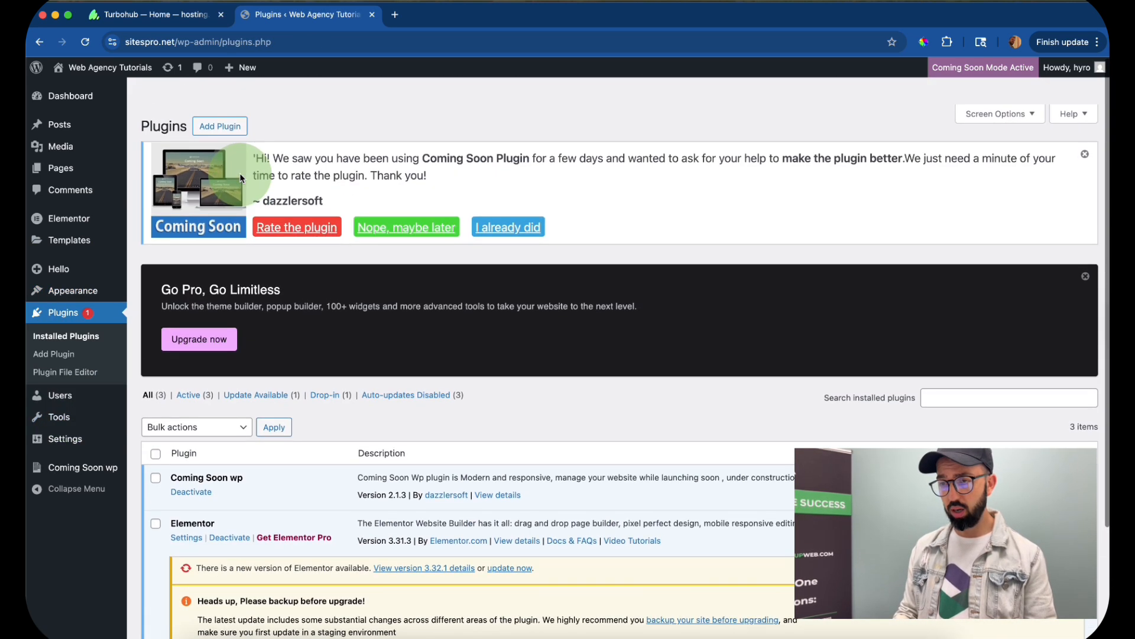
pyautogui.click(226, 104)
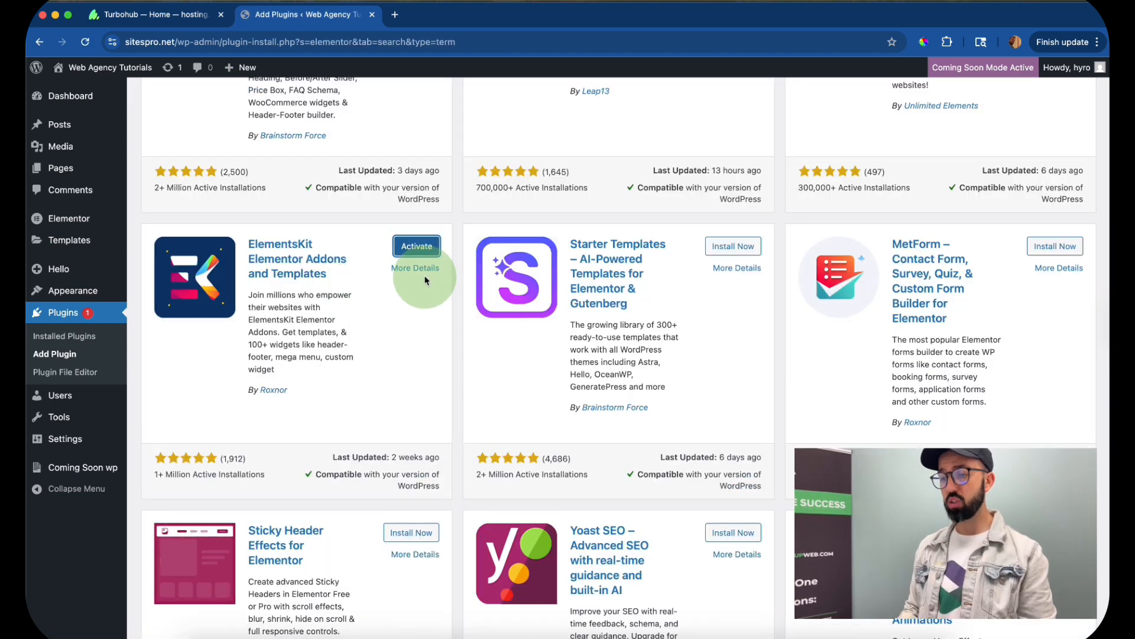
pyautogui.click(420, 246)
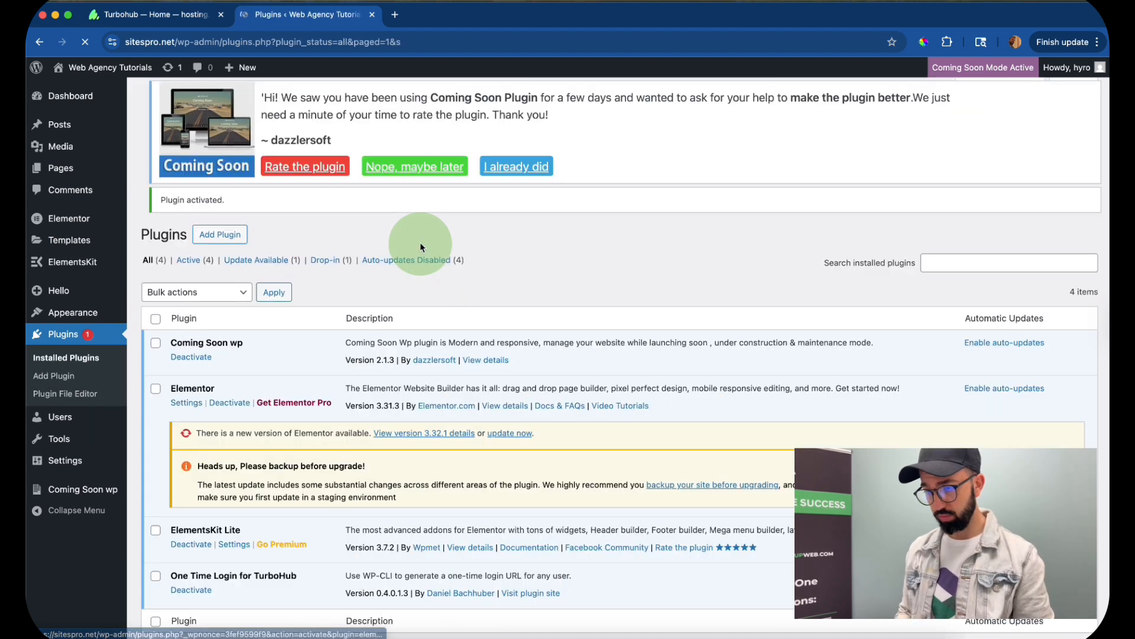
# - Go through the ElementsKit setup wizard with the Basic (Recommended) configuration and without enabling any extra plugins
pyautogui.scroll(-2, 326, 294)
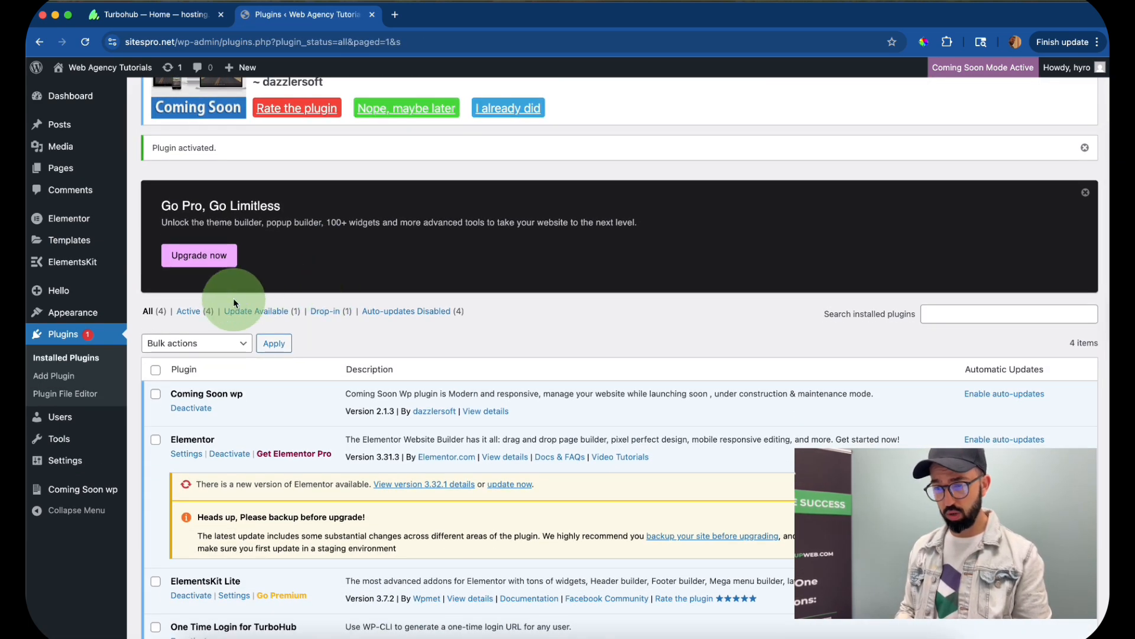
pyautogui.scroll(-1, 233, 298)
pyautogui.moveTo(82, 229)
pyautogui.moveTo(72, 267)
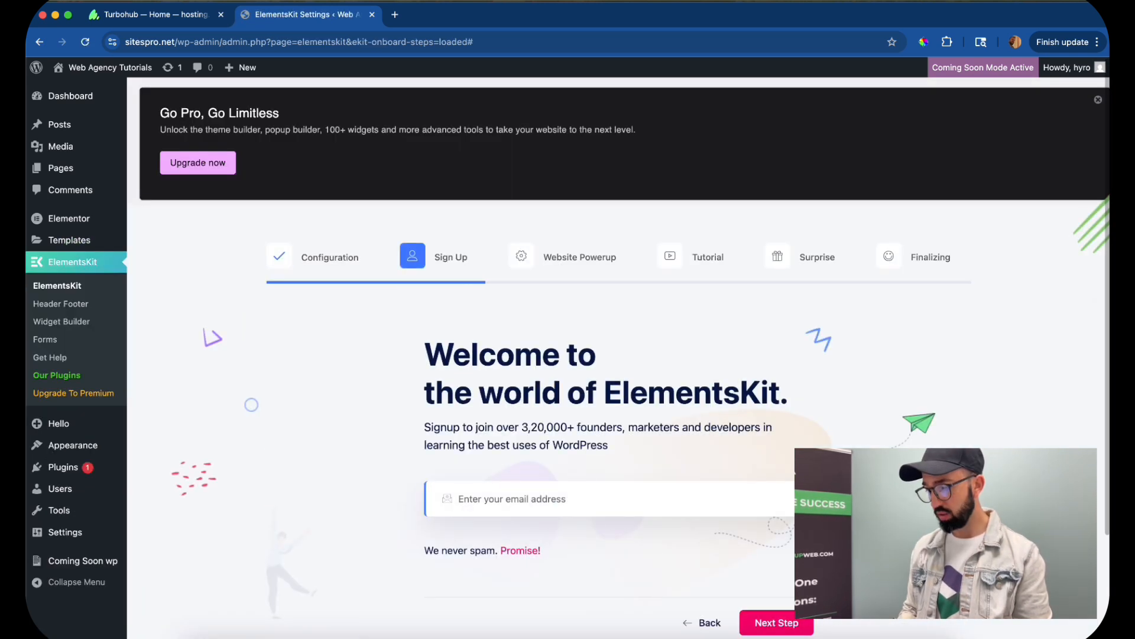
pyautogui.scroll(-3, 792, 482)
pyautogui.click(799, 482)
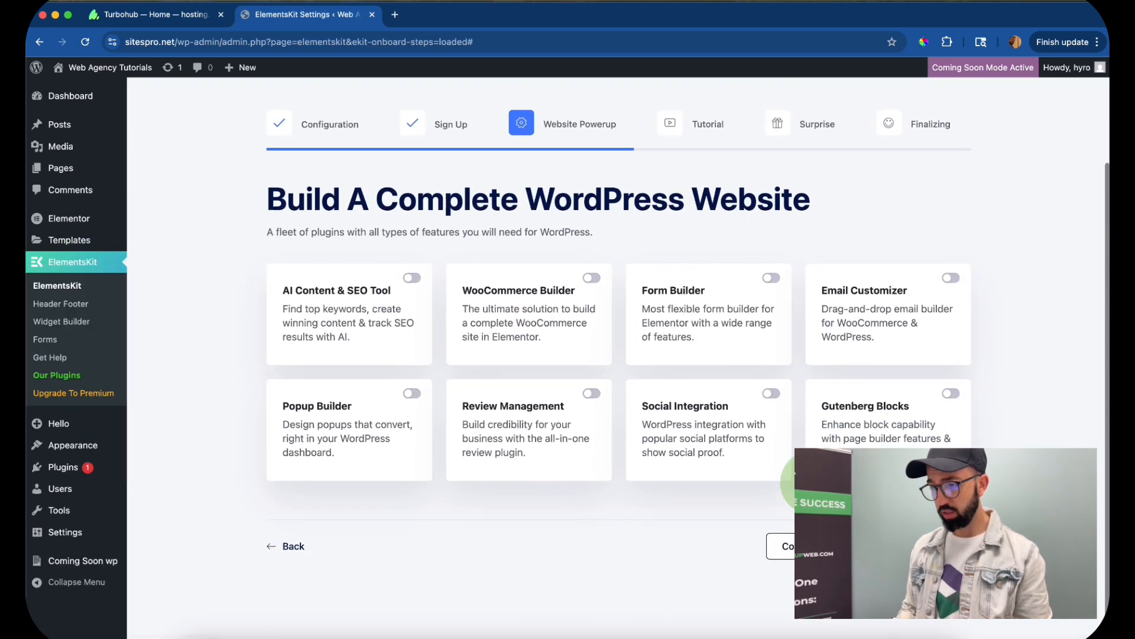
pyautogui.click(796, 550)
pyautogui.scroll(-3, 795, 551)
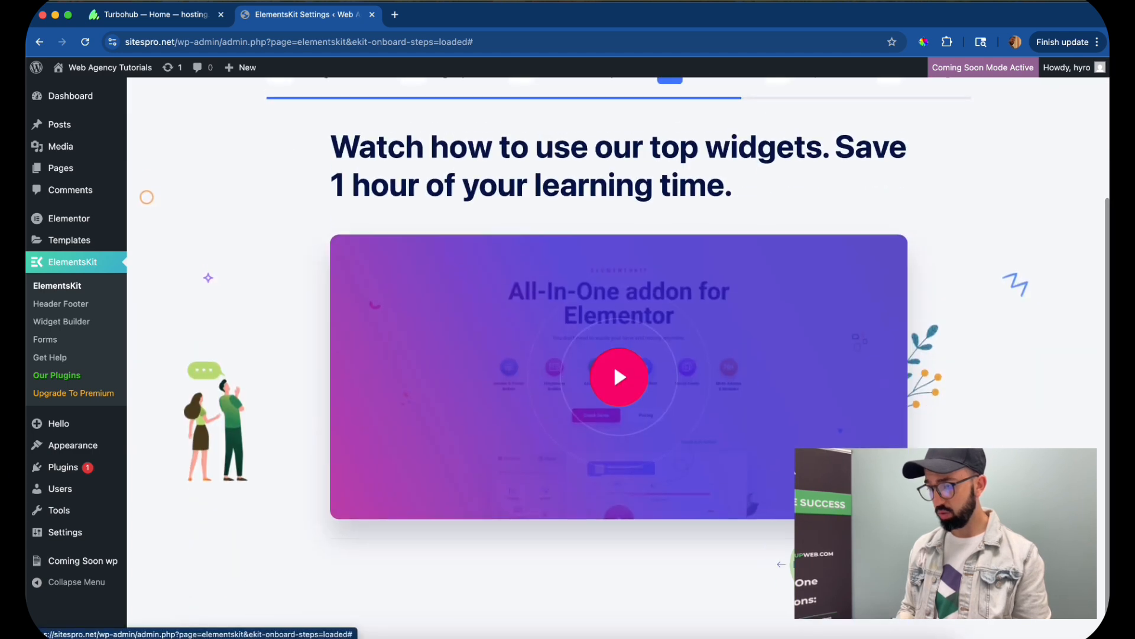
pyautogui.click(885, 391)
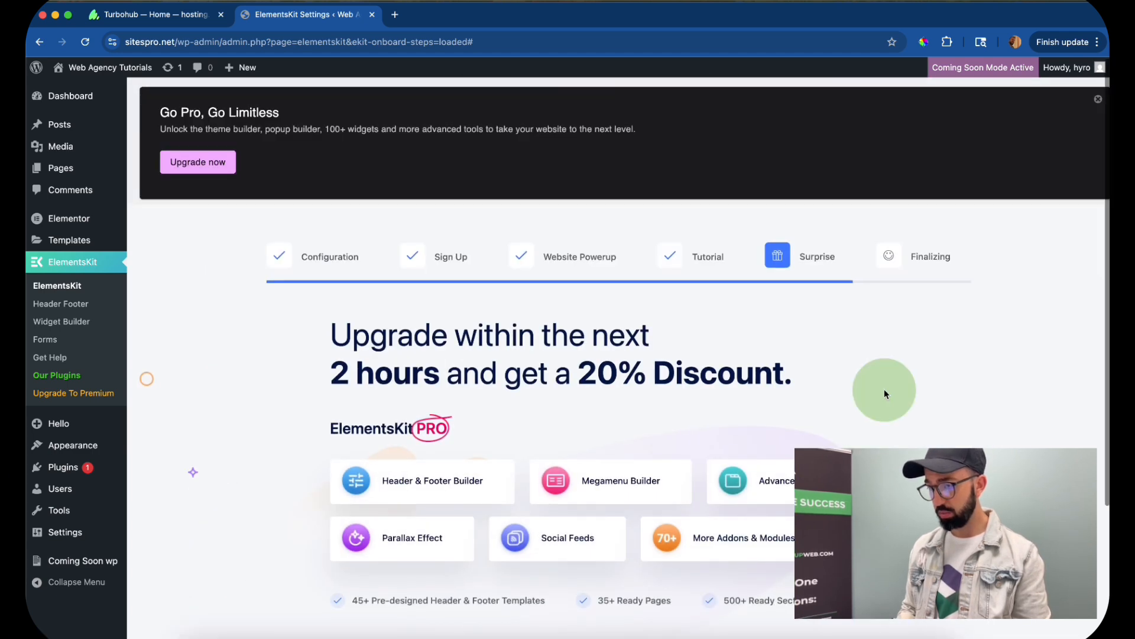
pyautogui.click(855, 448)
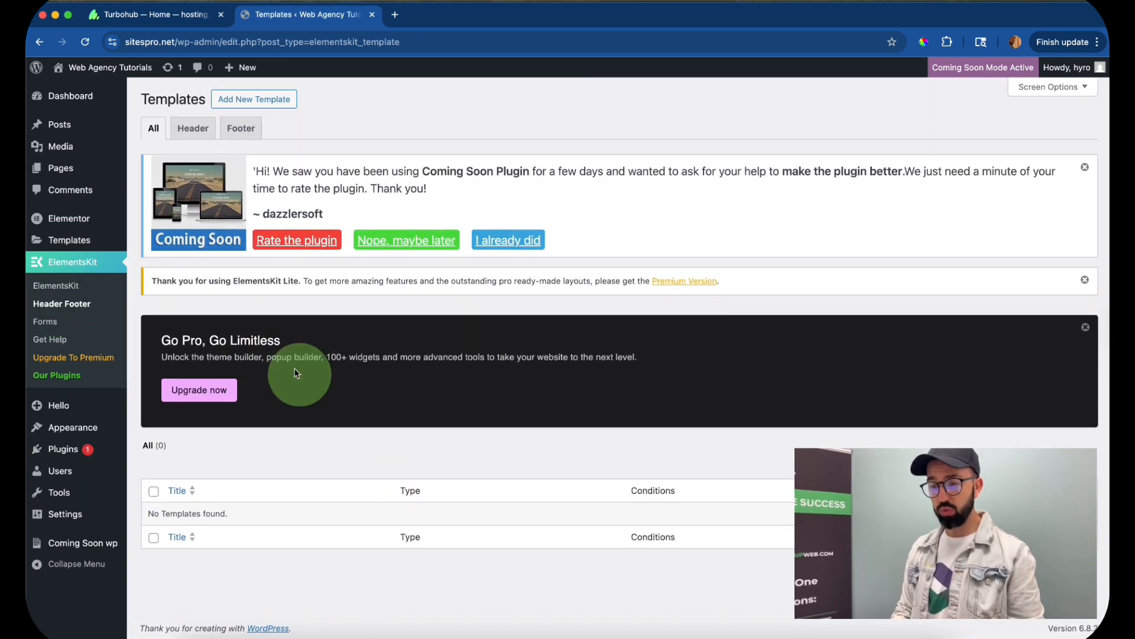
# - Create an ElementsKit template titled header with type Header for the Entire Site, save it and open its content for editing
pyautogui.click(267, 105)
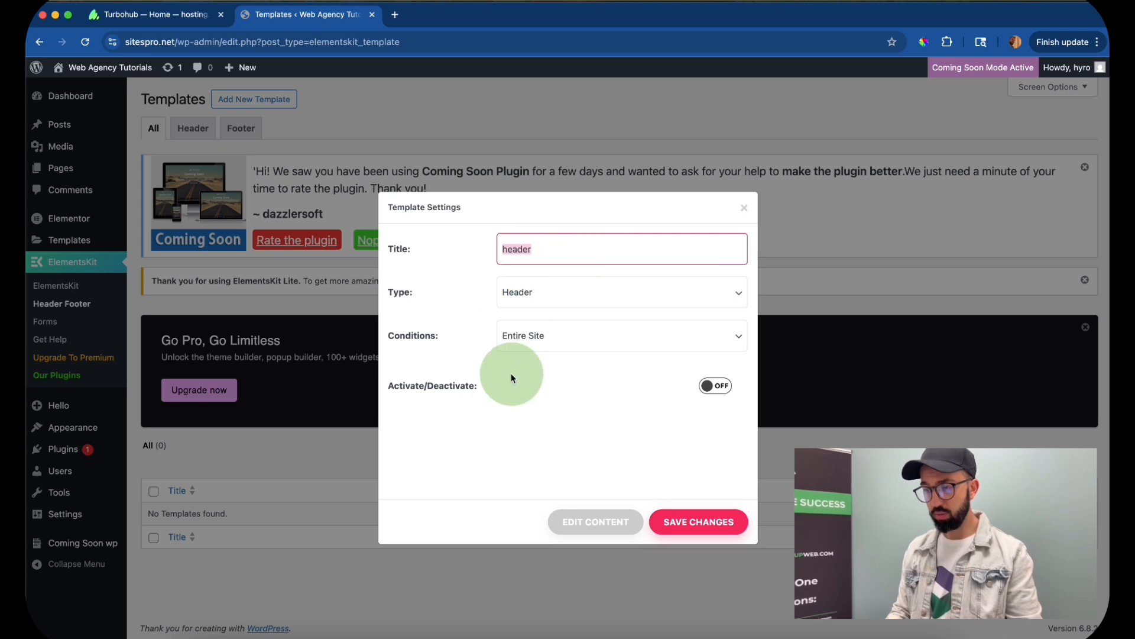
pyautogui.click(520, 291)
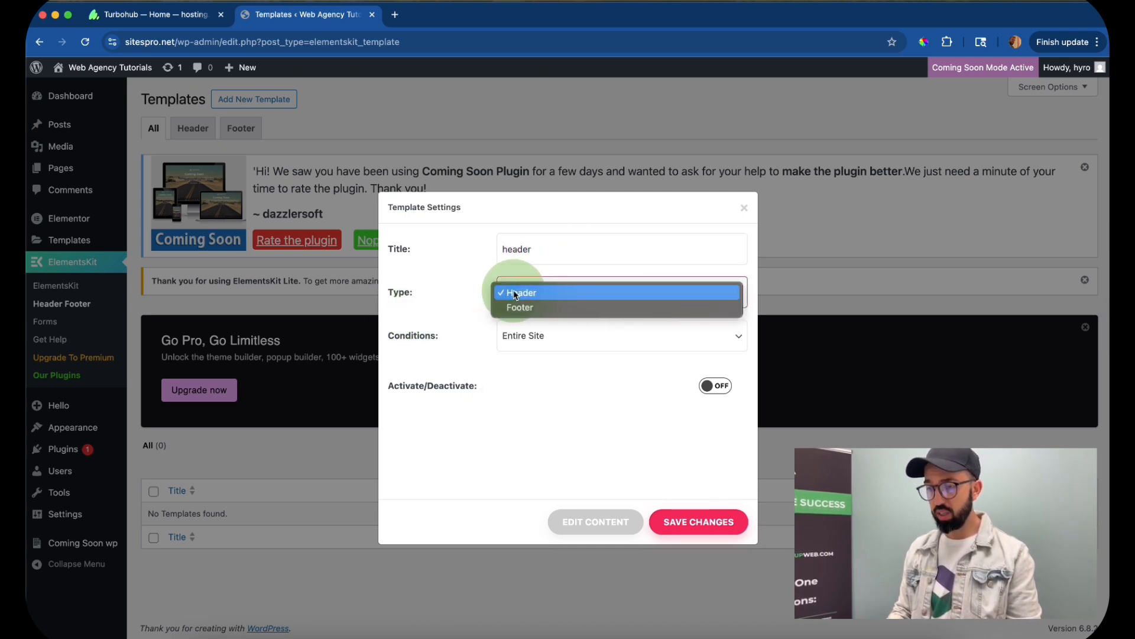
pyautogui.click(537, 293)
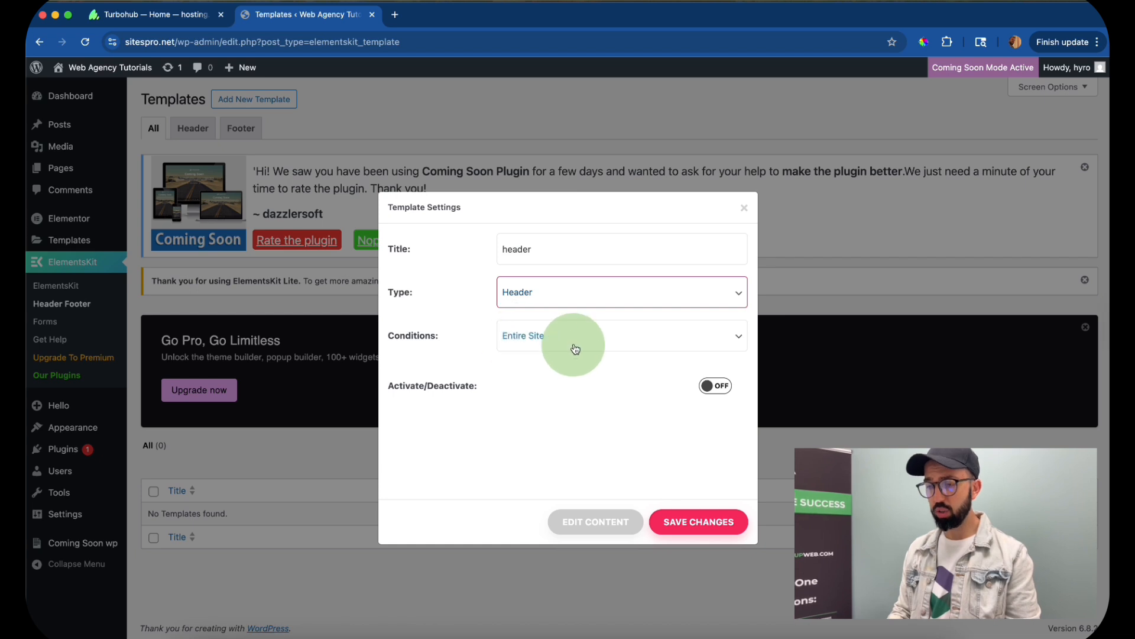
pyautogui.click(692, 519)
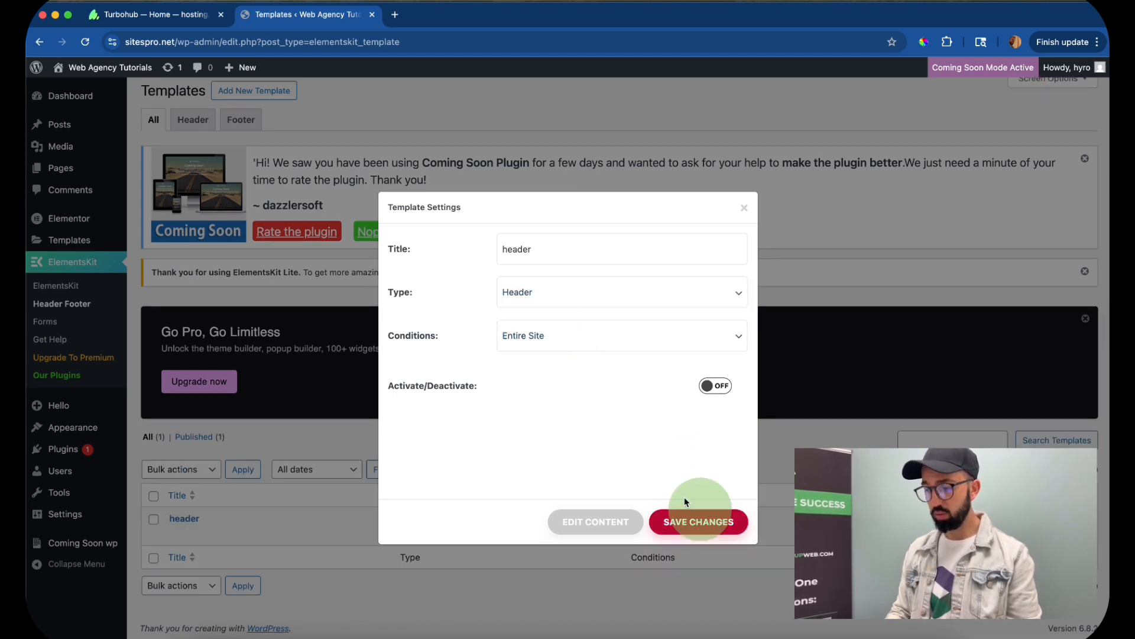
pyautogui.click(584, 521)
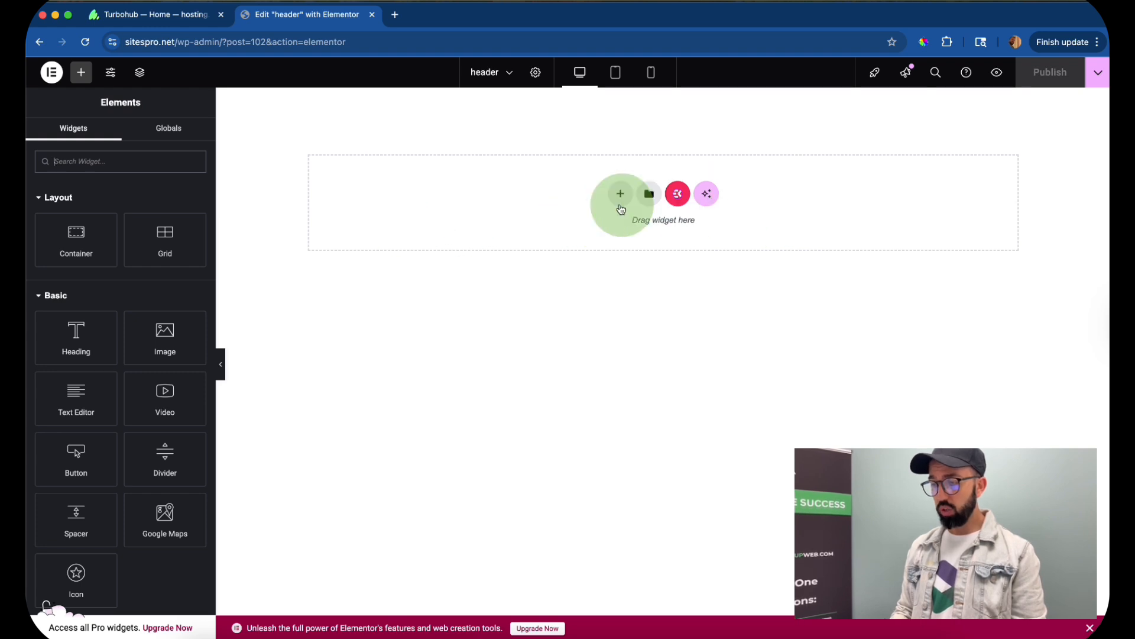
# - Add a Flexbox container with two equal columns to the header template and narrow its left column to roughly half its width
pyautogui.click(620, 193)
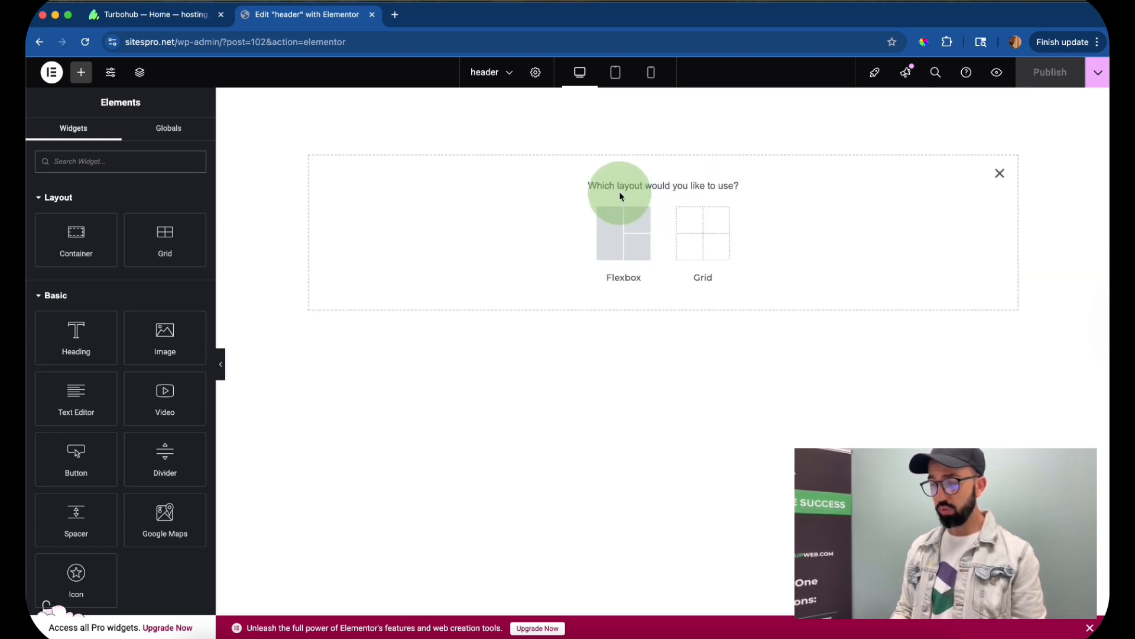
pyautogui.click(622, 227)
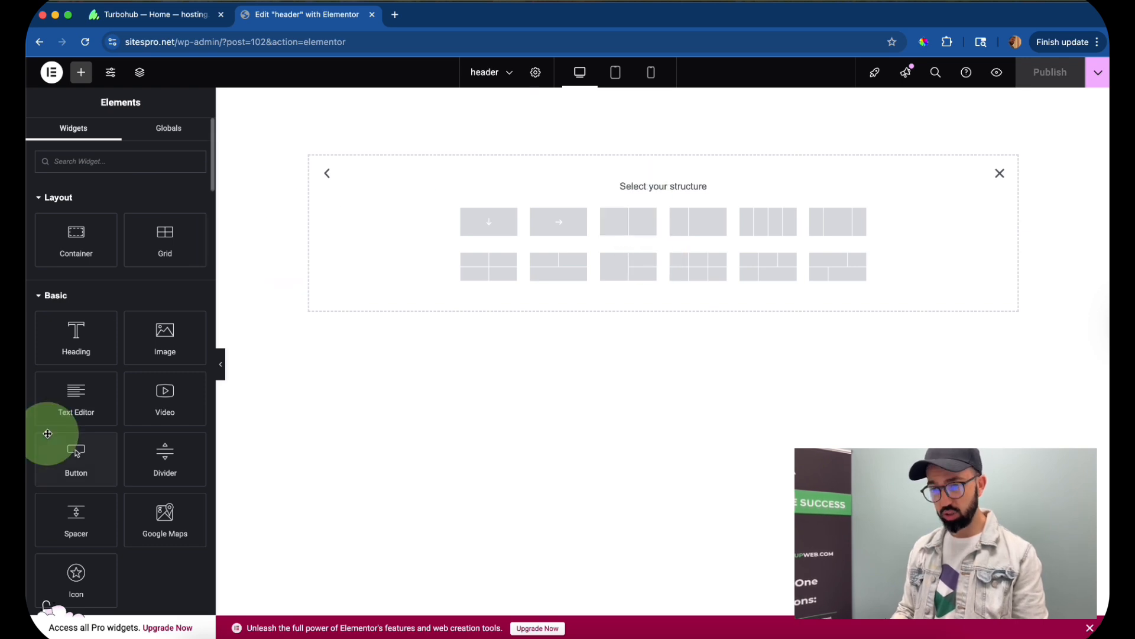
pyautogui.moveTo(89, 242); pyautogui.dragTo(654, 213)
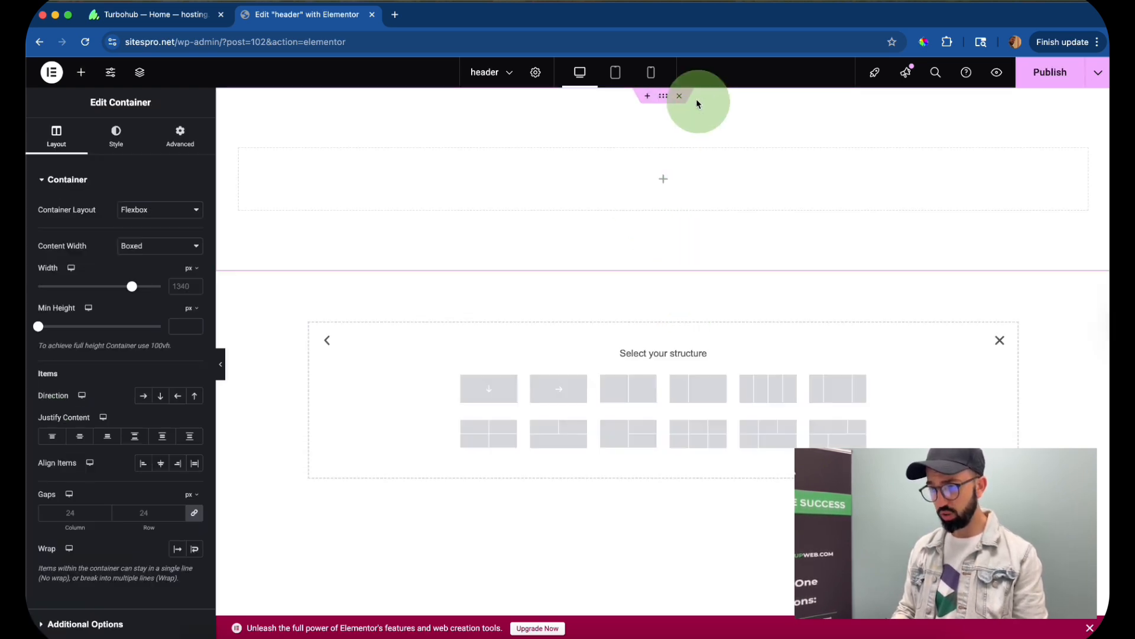
pyautogui.click(695, 100)
pyautogui.click(645, 227)
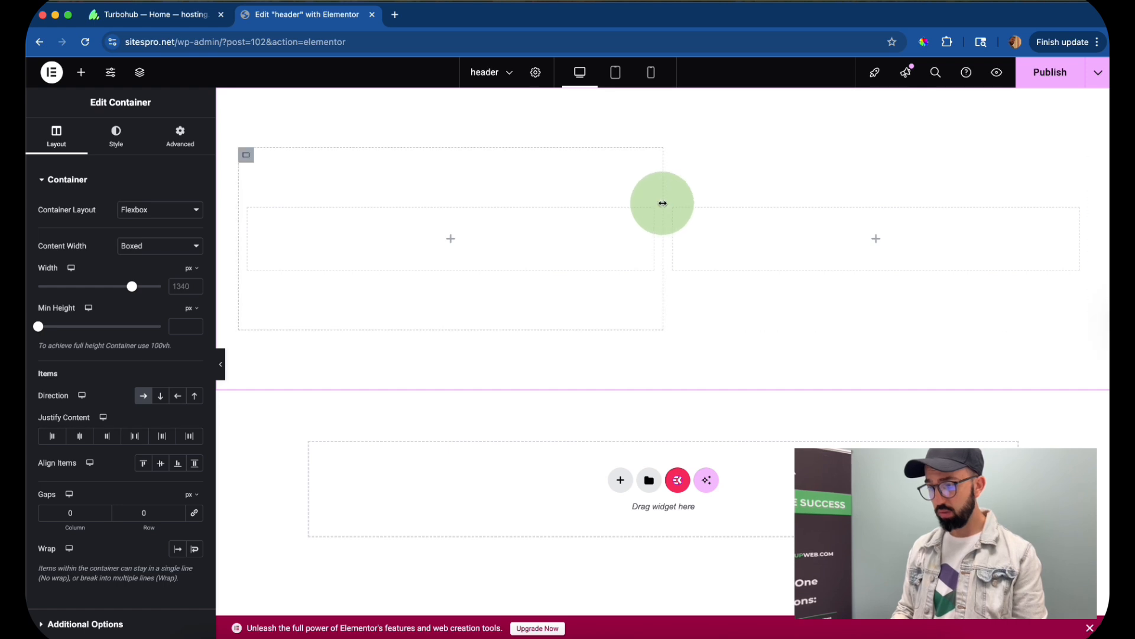
pyautogui.moveTo(662, 203); pyautogui.dragTo(471, 217)
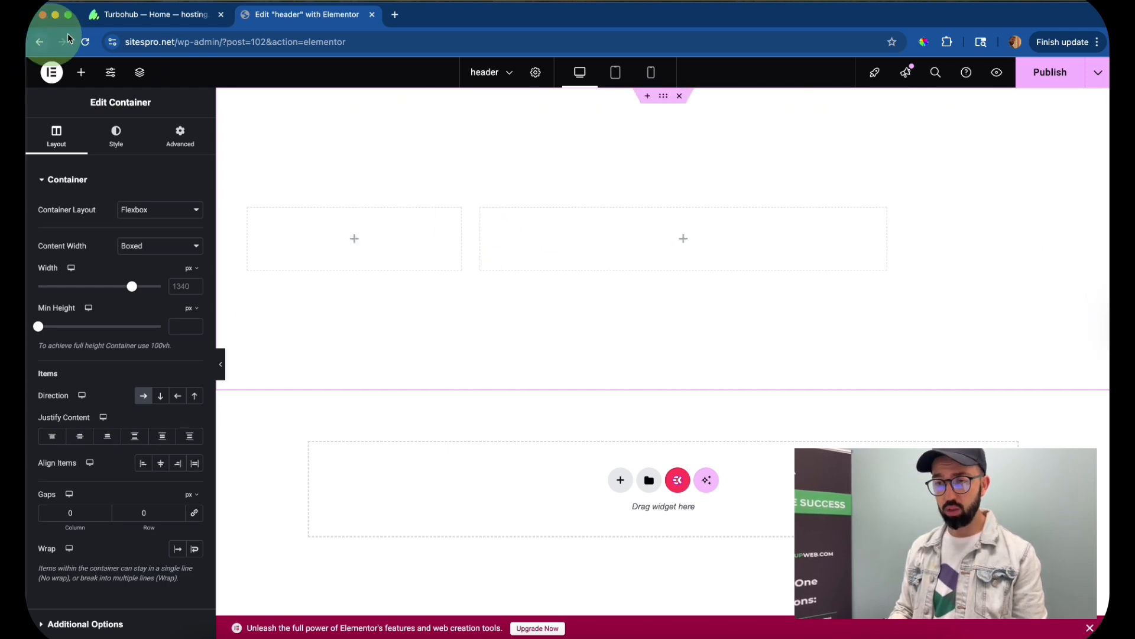
# - Place an Image widget in the left column of the header container
pyautogui.click(81, 72)
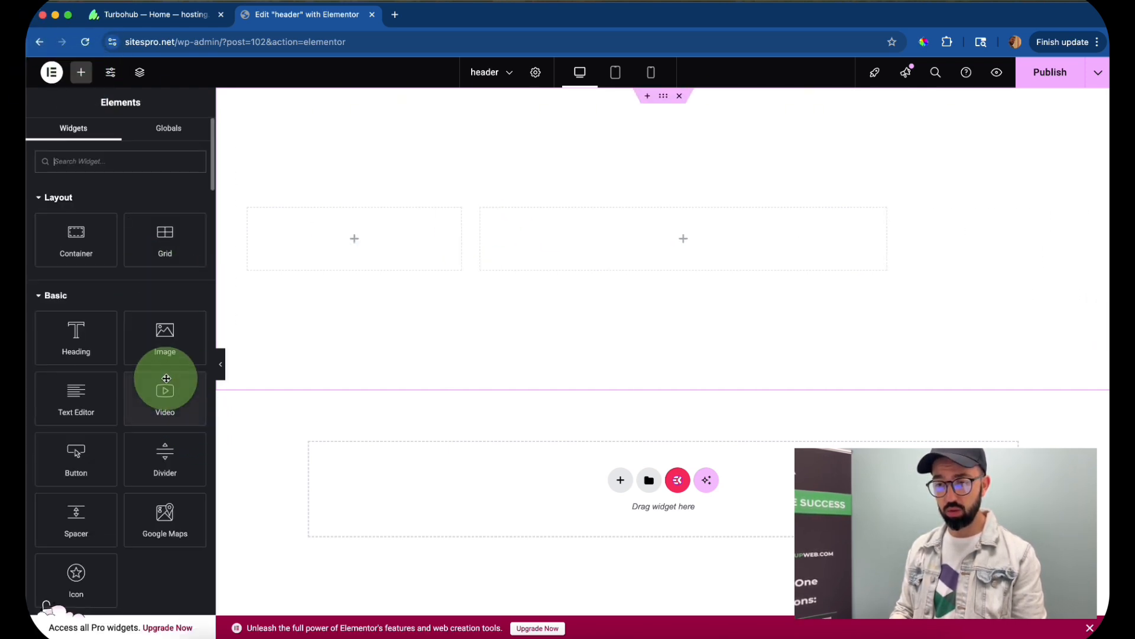
pyautogui.moveTo(165, 349); pyautogui.dragTo(353, 249)
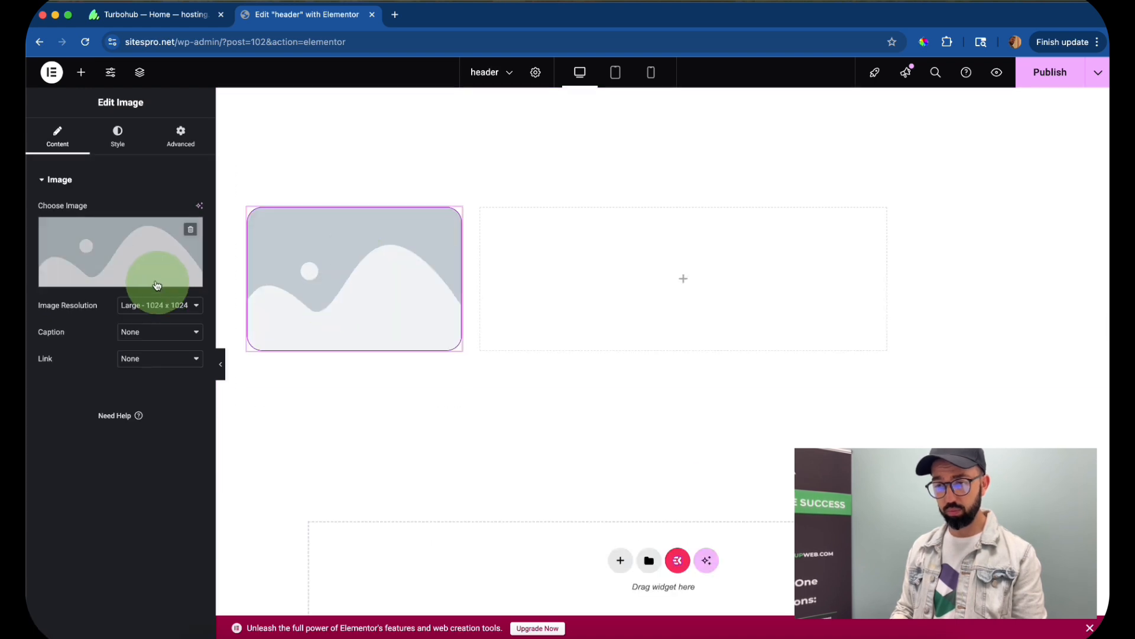
# - Set the header's image to the media library photo of the pug lying on an armchair
pyautogui.click(134, 277)
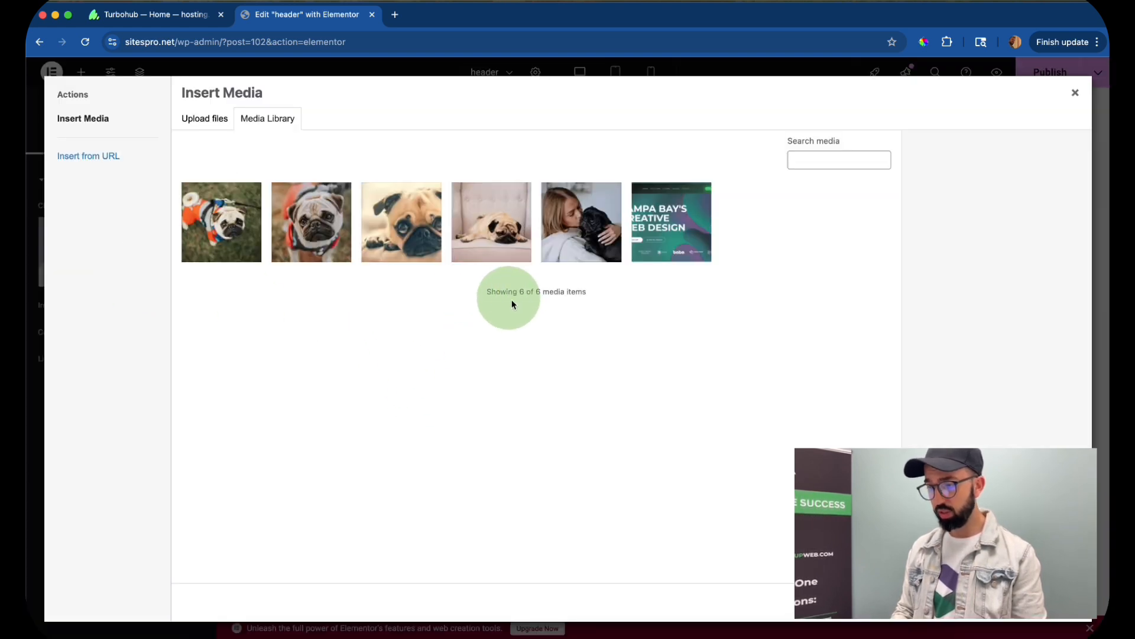
pyautogui.click(491, 222)
pyautogui.click(1069, 602)
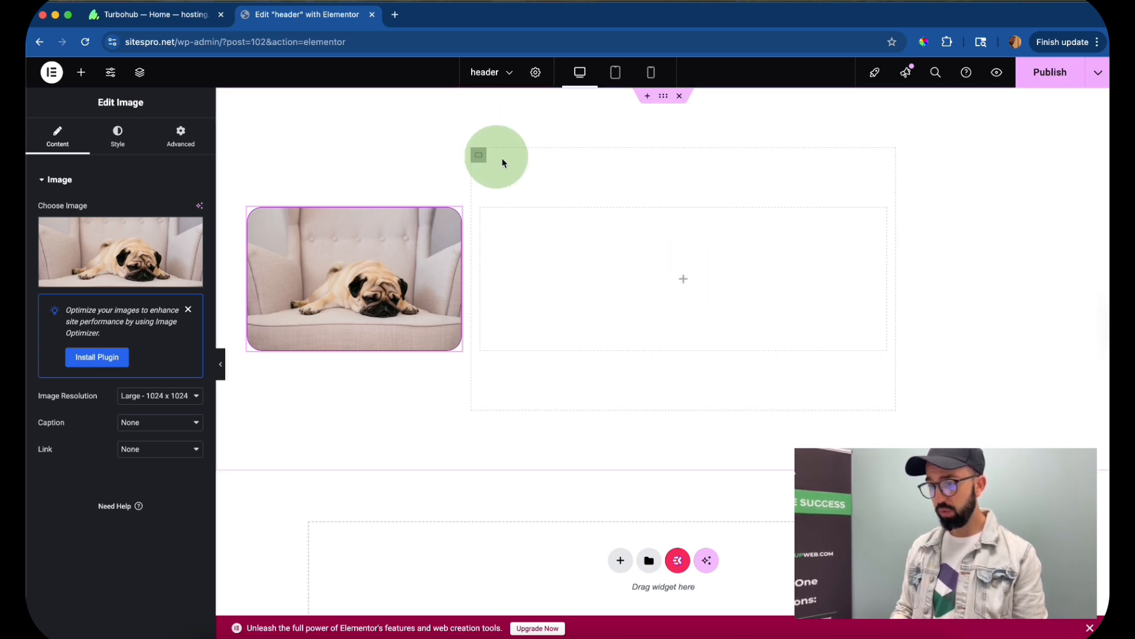
# - Set the image column's width to 20% and the empty column's width to 80%
pyautogui.click(247, 158)
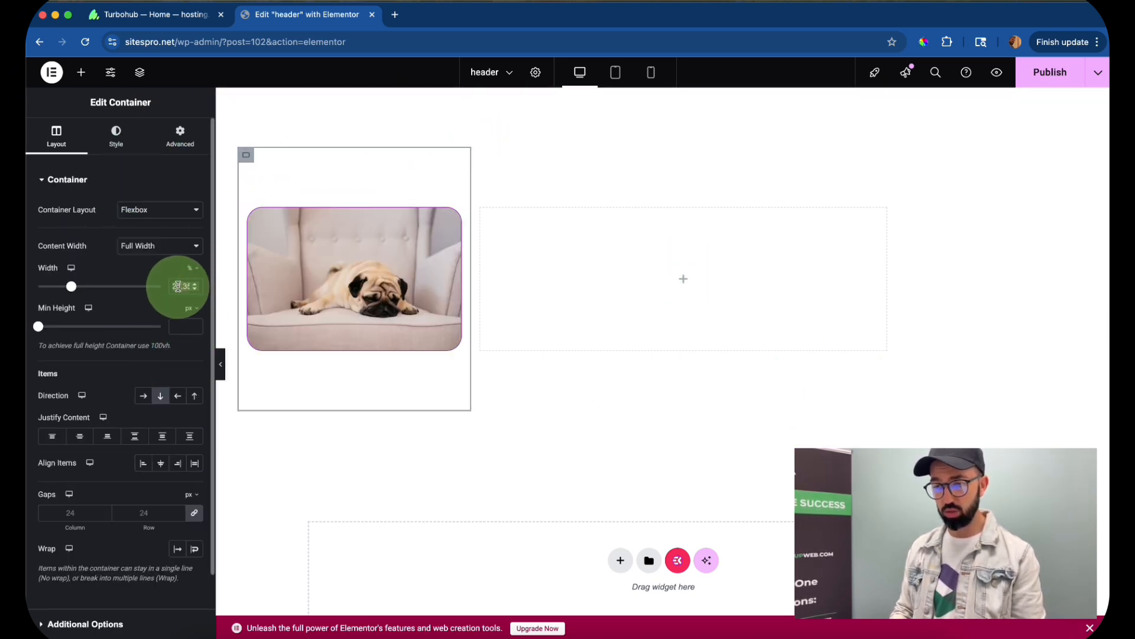
pyautogui.write('20')
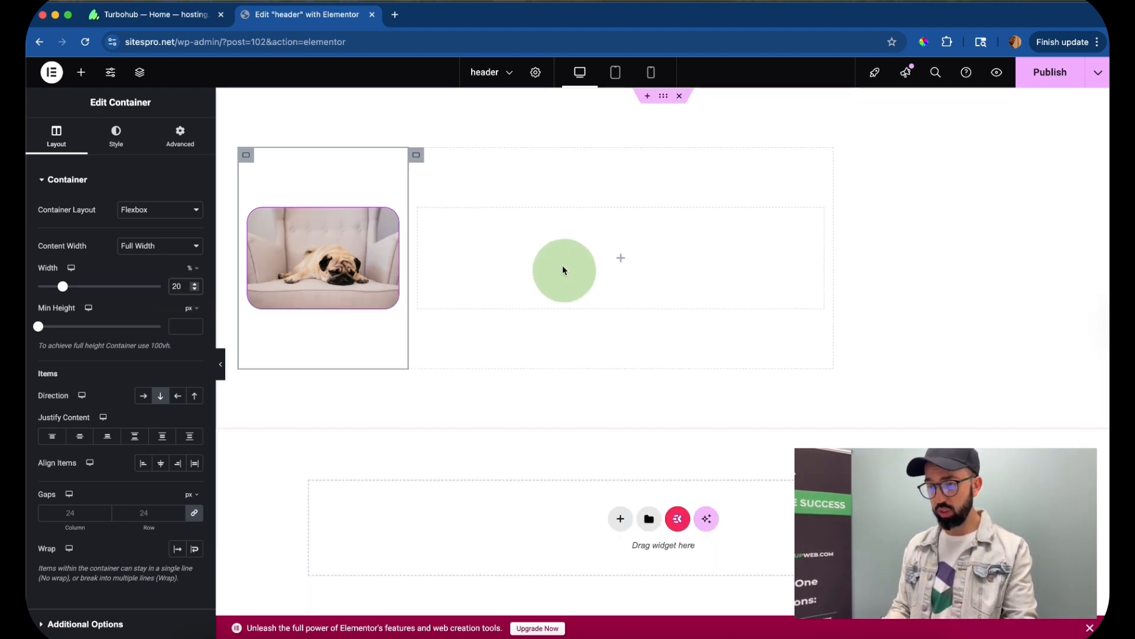
pyautogui.click(413, 156)
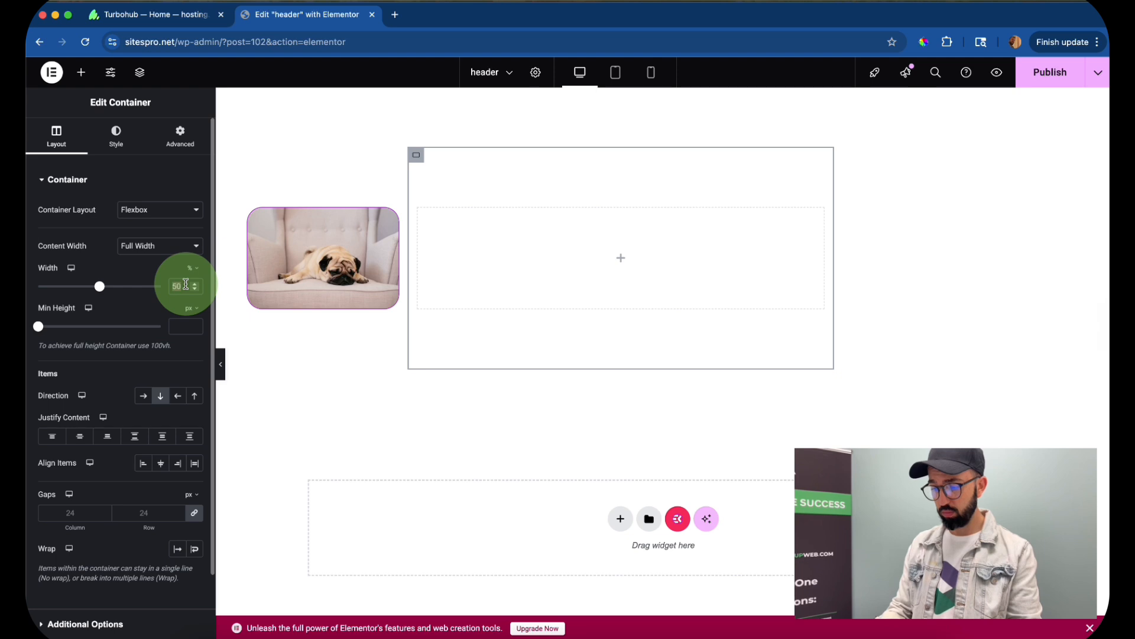
pyautogui.write('80')
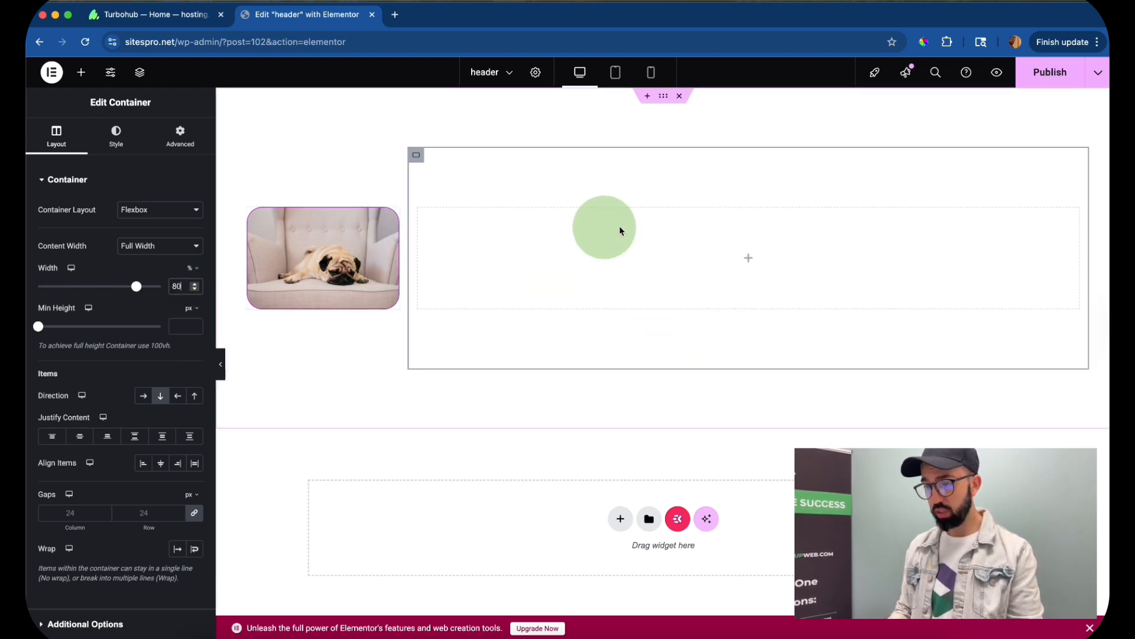
# - Find the ElementsKit Nav Menu widget by searching for menu and place it in the empty header column
pyautogui.click(81, 72)
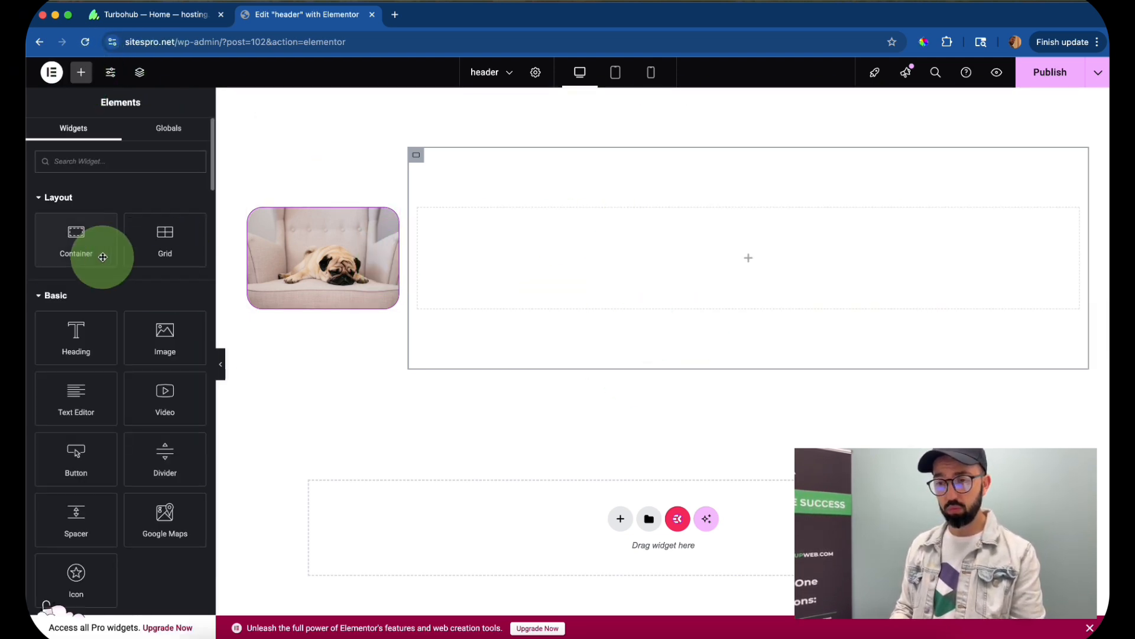
pyautogui.click(140, 152)
pyautogui.write('menu')
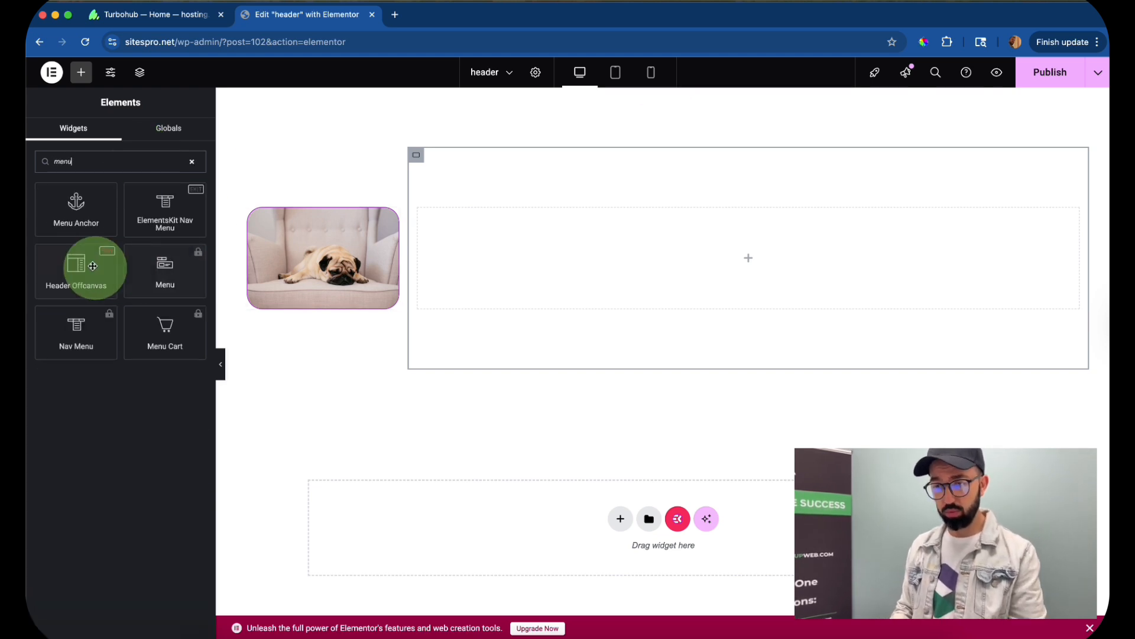
pyautogui.moveTo(165, 209); pyautogui.dragTo(771, 245)
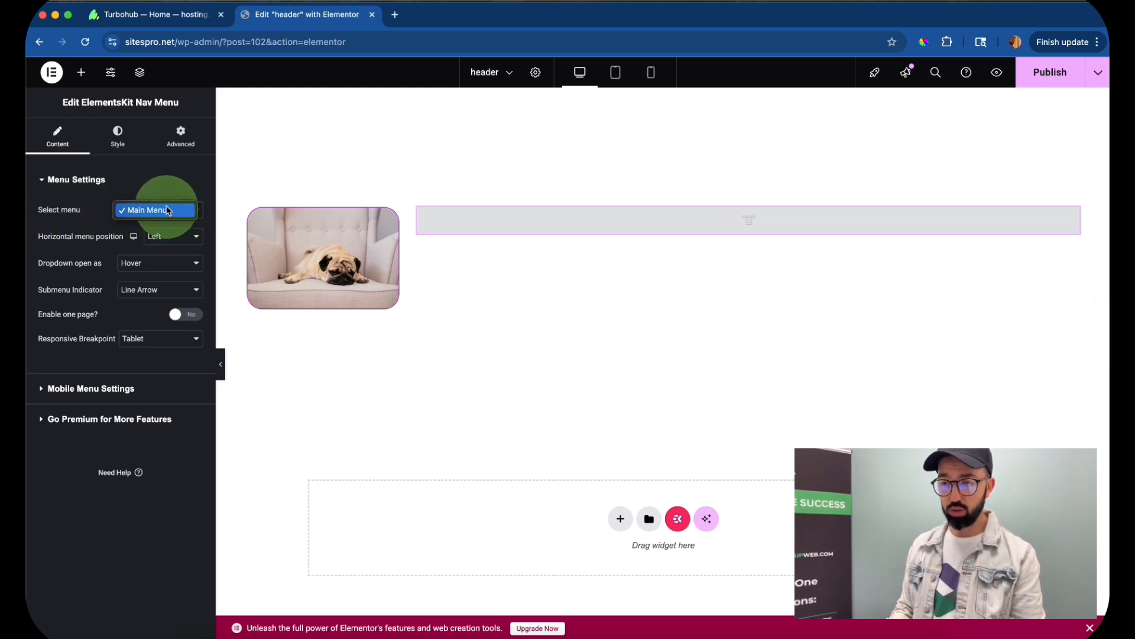
# - Assign Main Menu to the nav menu widget and set its horizontal menu position to Right
pyautogui.click(164, 213)
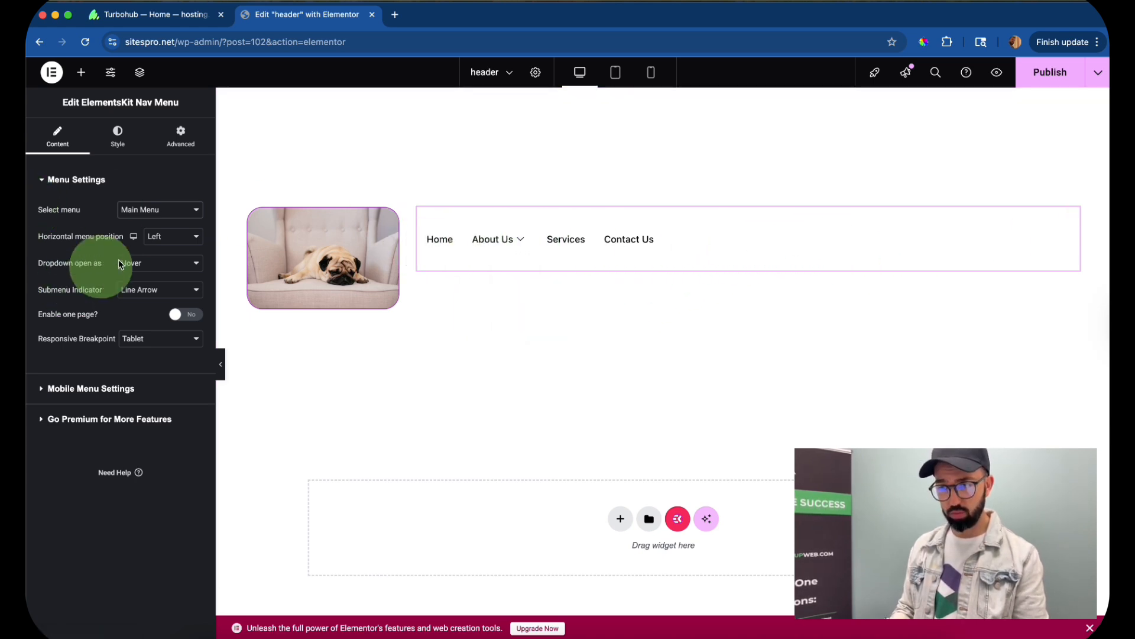
pyautogui.click(178, 238)
pyautogui.click(176, 267)
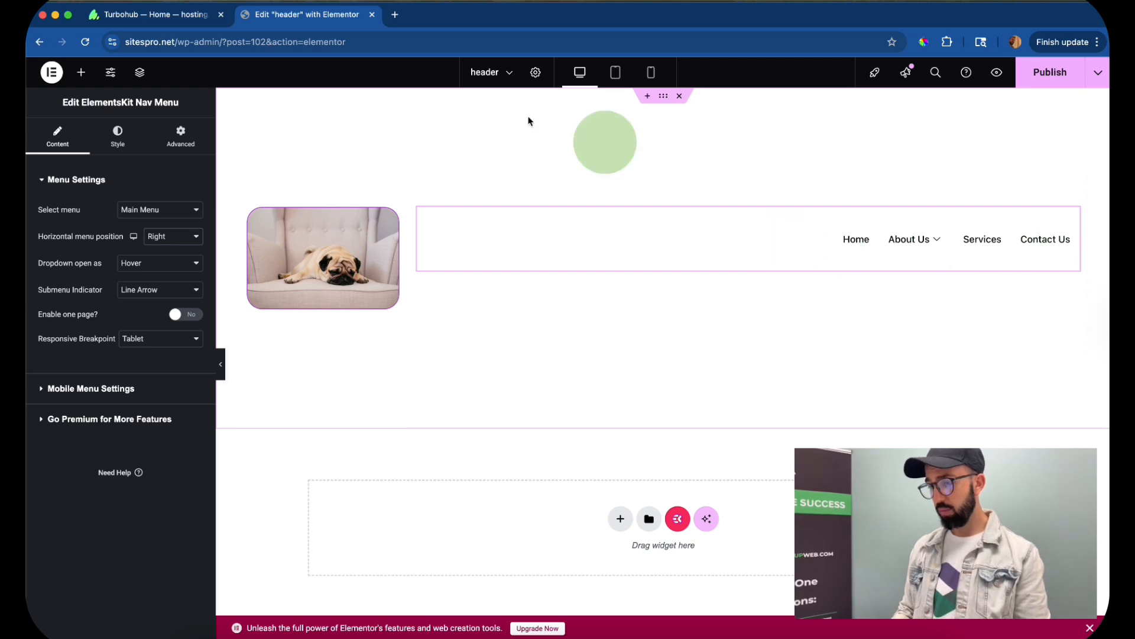
# - Set the outer header container's padding to 0 px on all sides
pyautogui.click(663, 97)
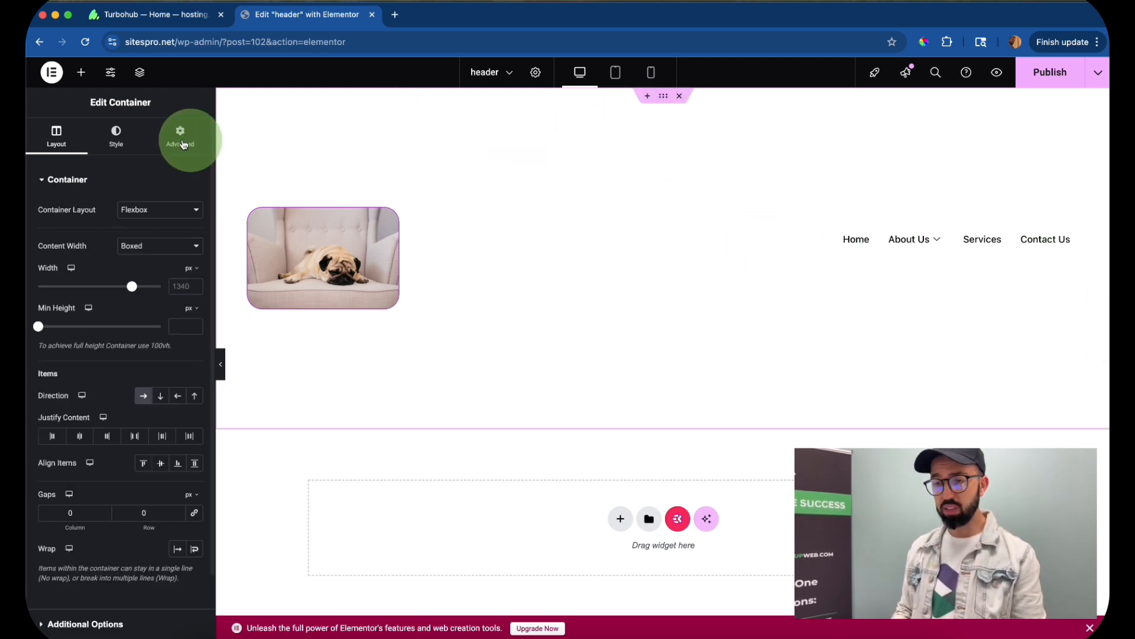
pyautogui.click(179, 136)
pyautogui.click(114, 267)
pyautogui.click(194, 272)
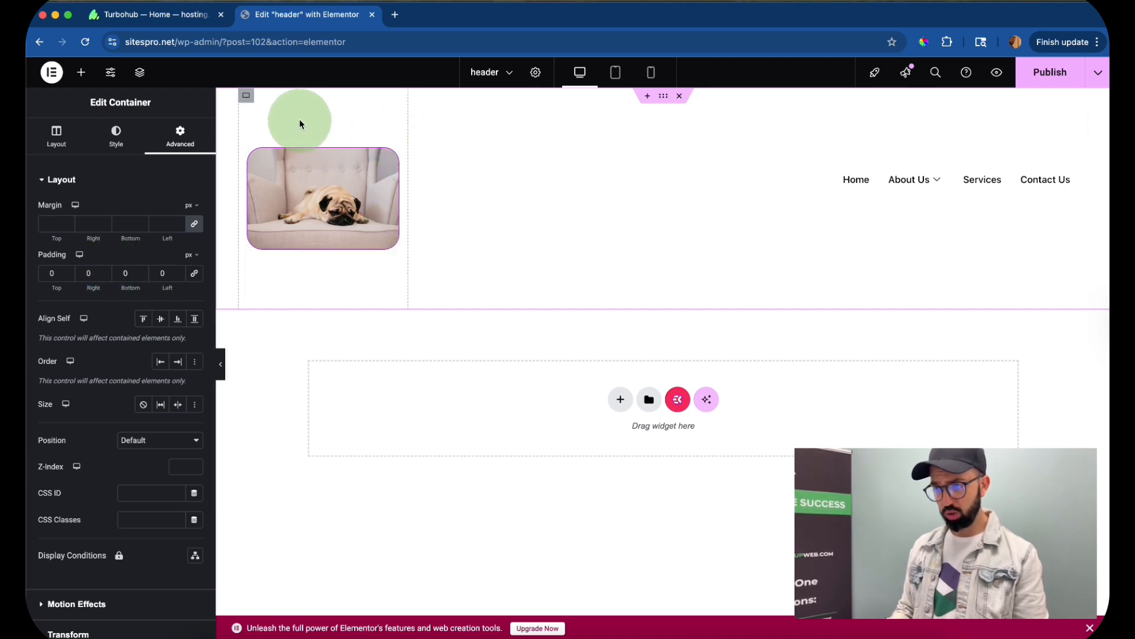
# - Give the image column's container a linked padding of 10 px on all sides
pyautogui.click(246, 95)
pyautogui.click(179, 137)
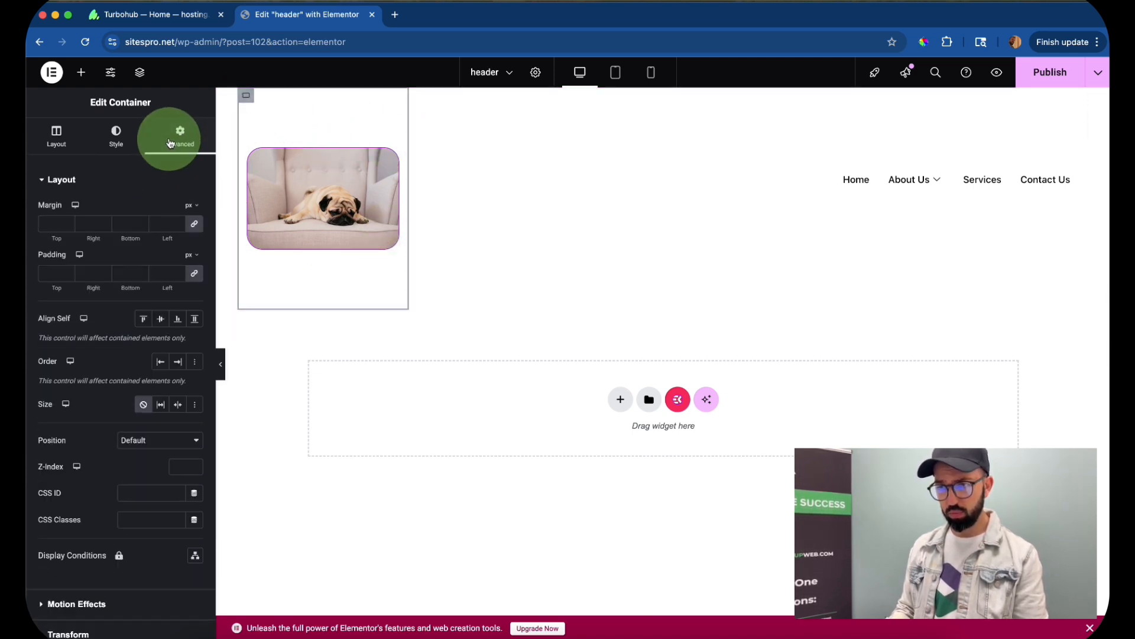
pyautogui.click(196, 275)
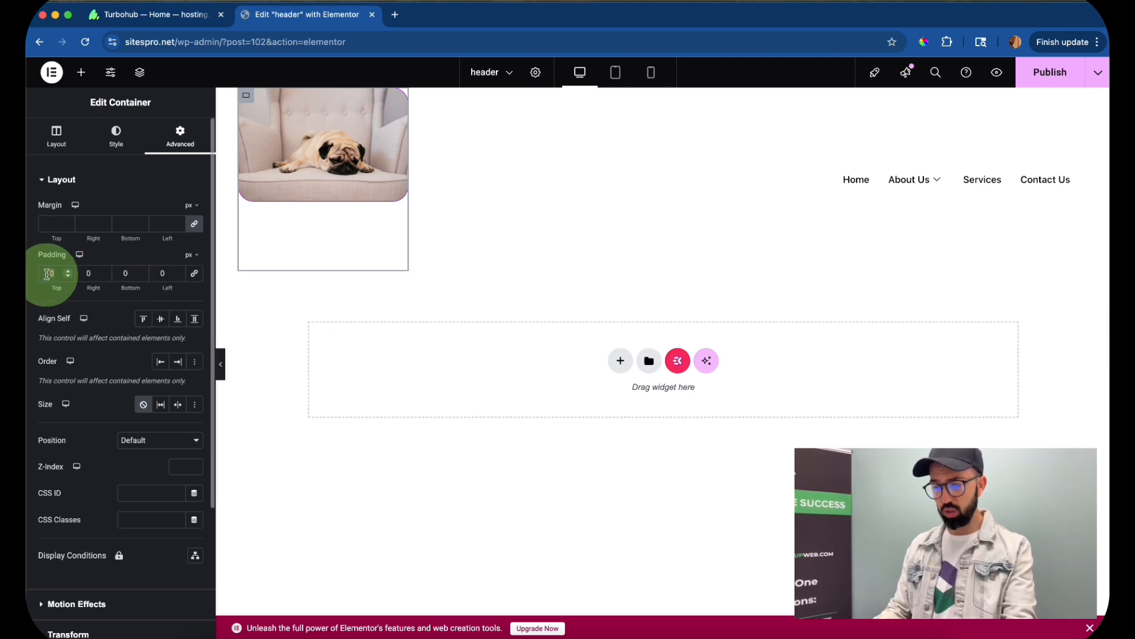
pyautogui.write('10')
pyautogui.click(194, 276)
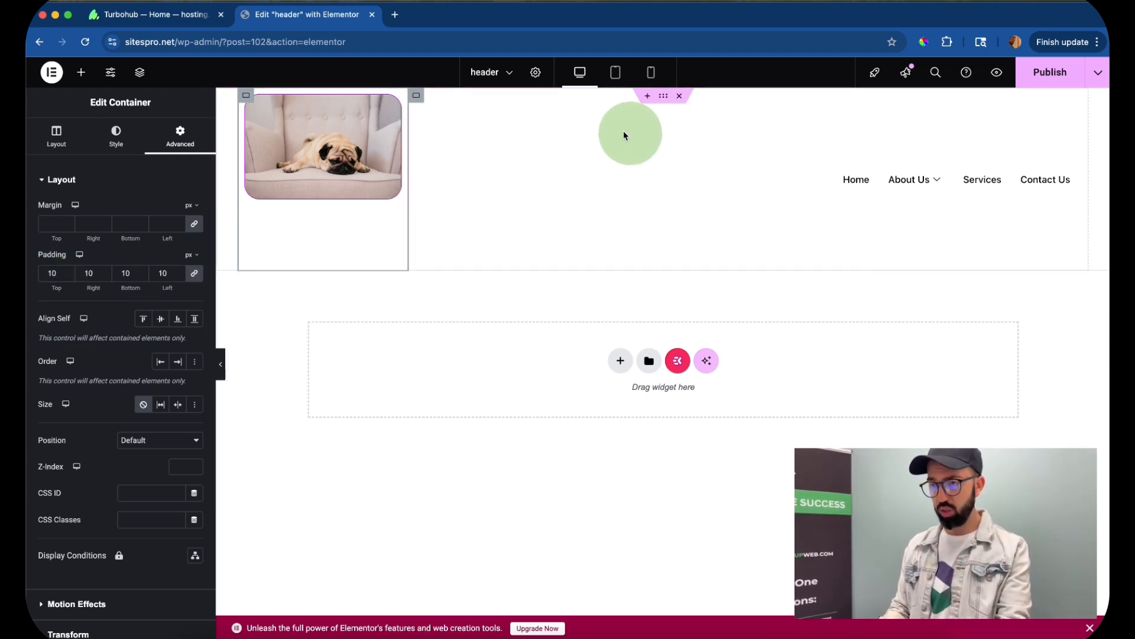
# - Set the padding of the nav menu column's container to 10 px on all sides
pyautogui.click(417, 101)
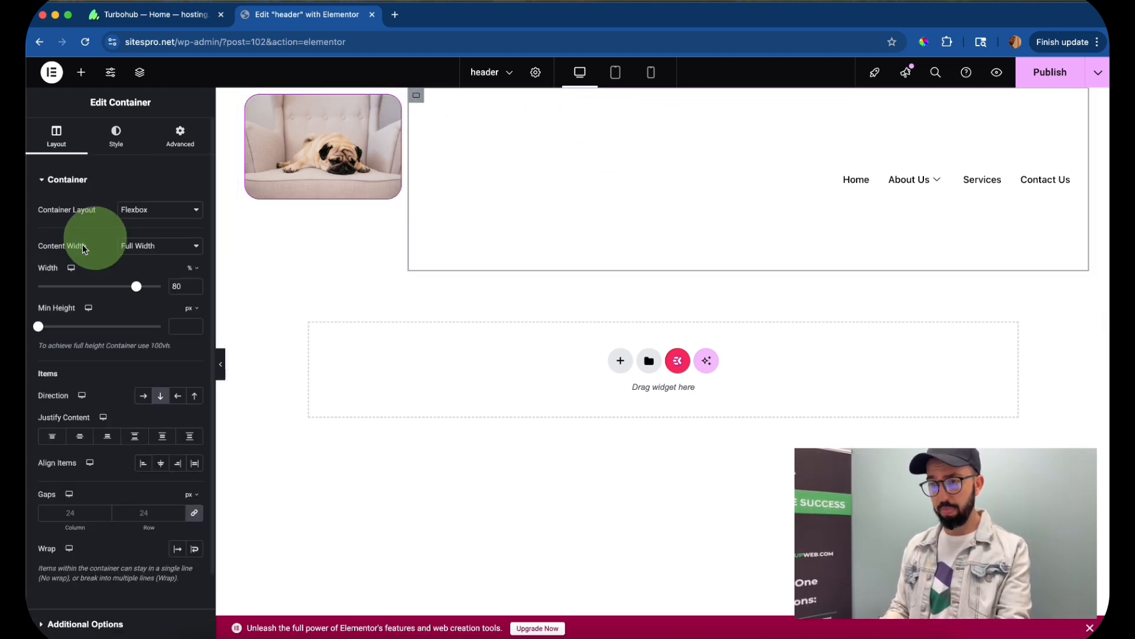
pyautogui.click(180, 135)
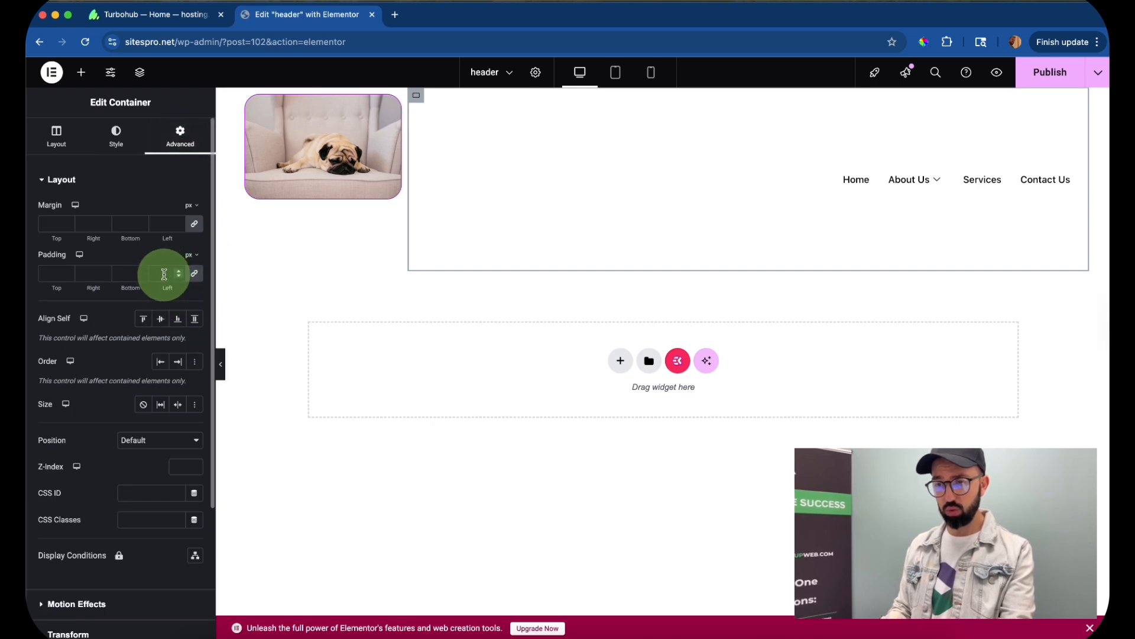
pyautogui.click(164, 273)
pyautogui.write('10')
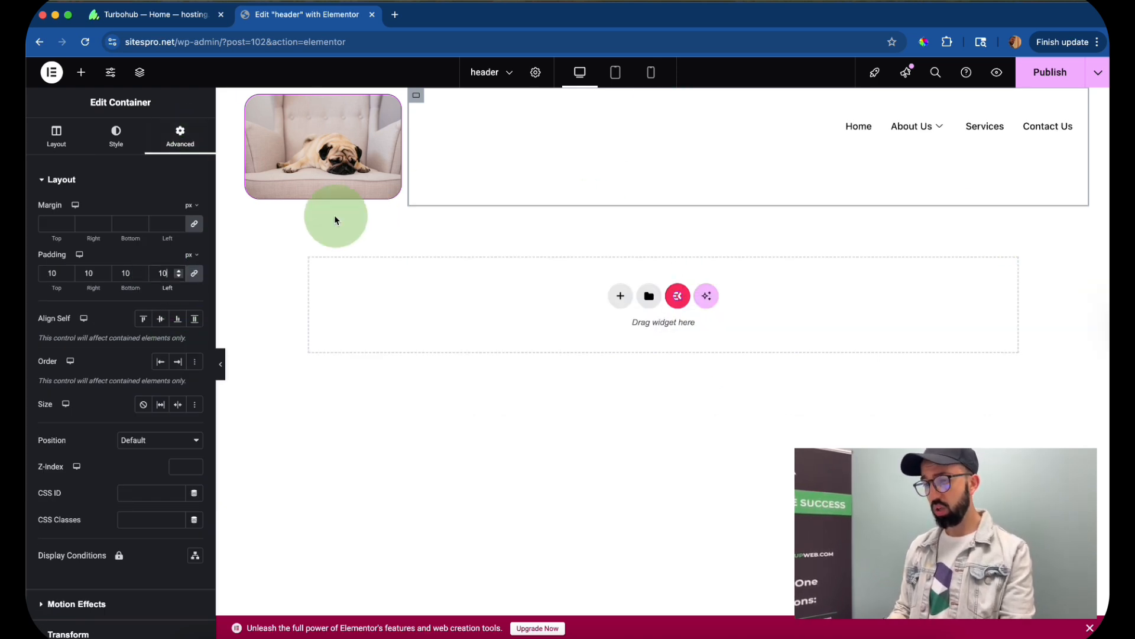
# - Give the outer header container a classic background in the global Primary color
pyautogui.click(663, 96)
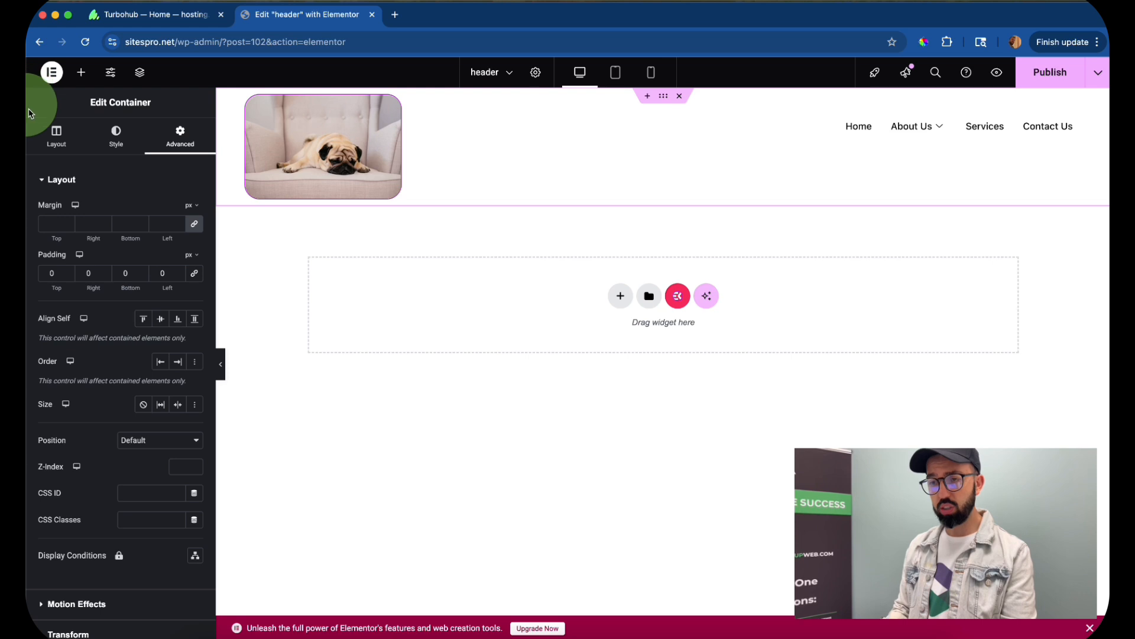
pyautogui.click(117, 136)
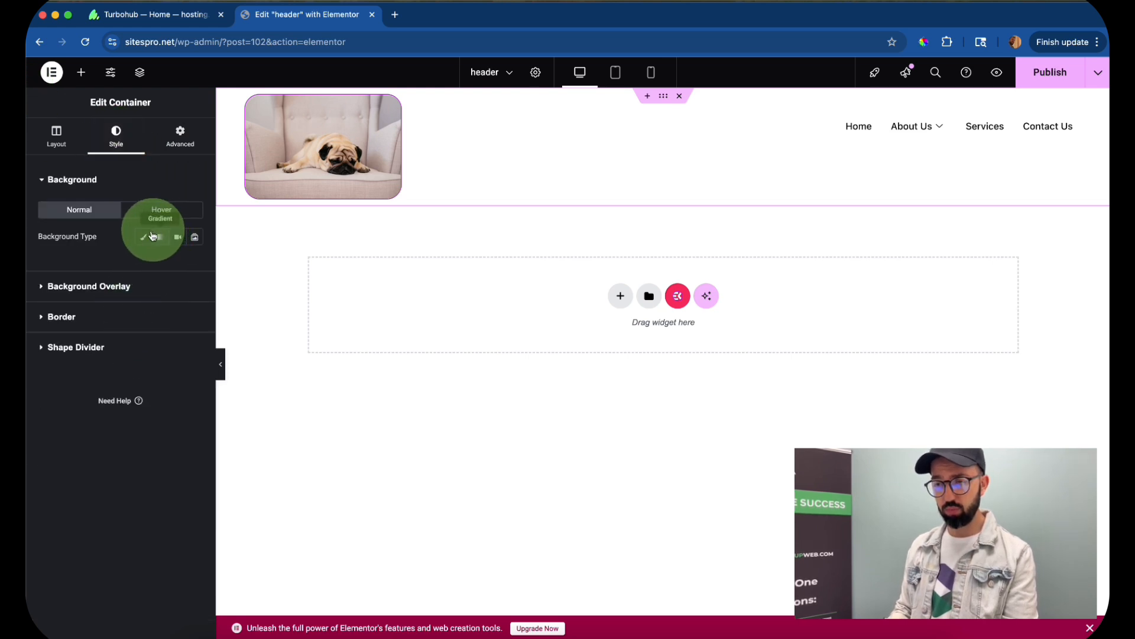
pyautogui.click(158, 238)
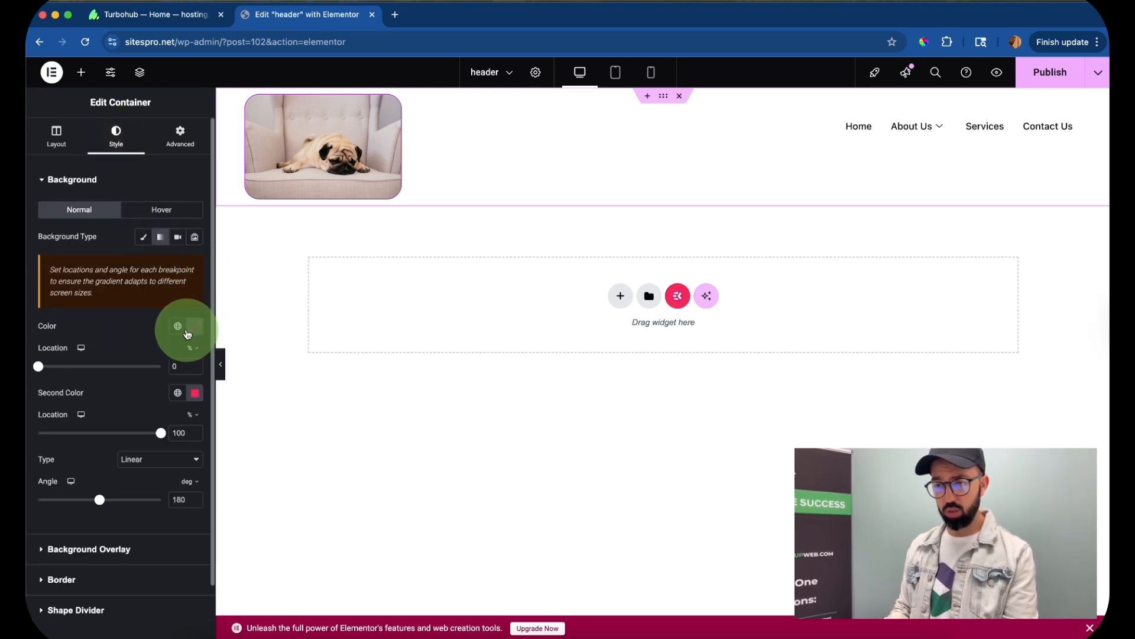
pyautogui.click(143, 237)
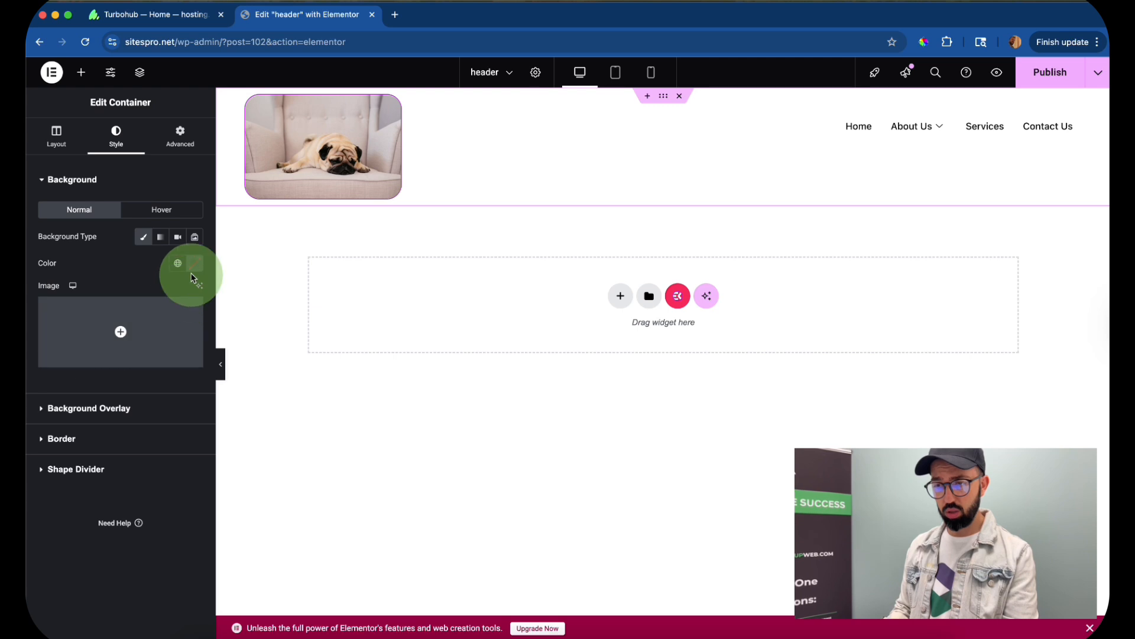
pyautogui.click(179, 263)
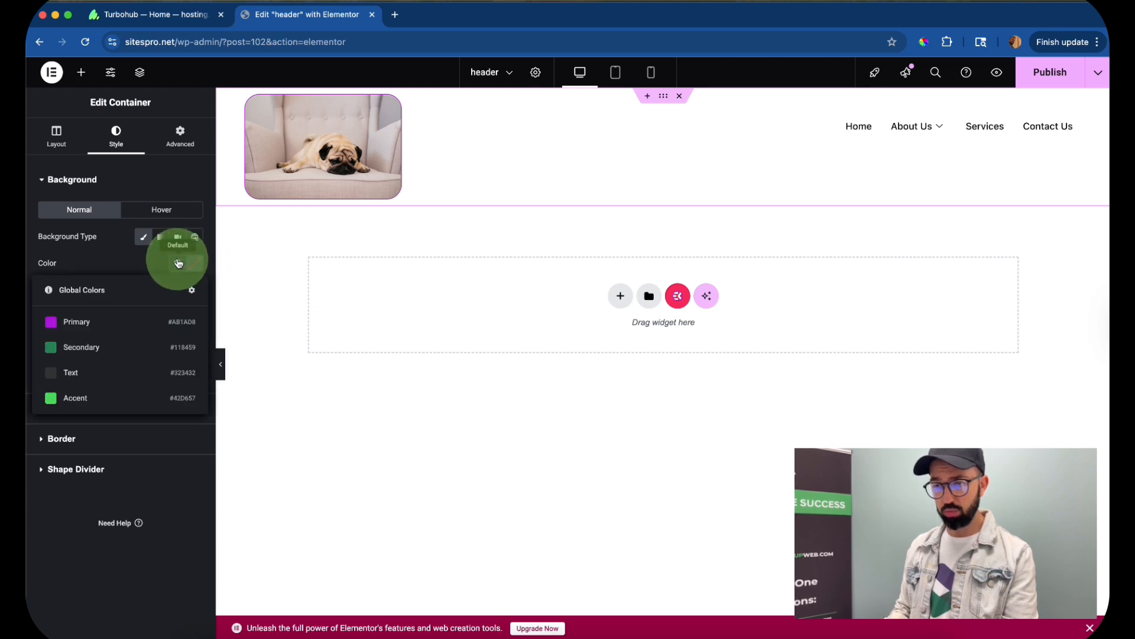
pyautogui.click(105, 324)
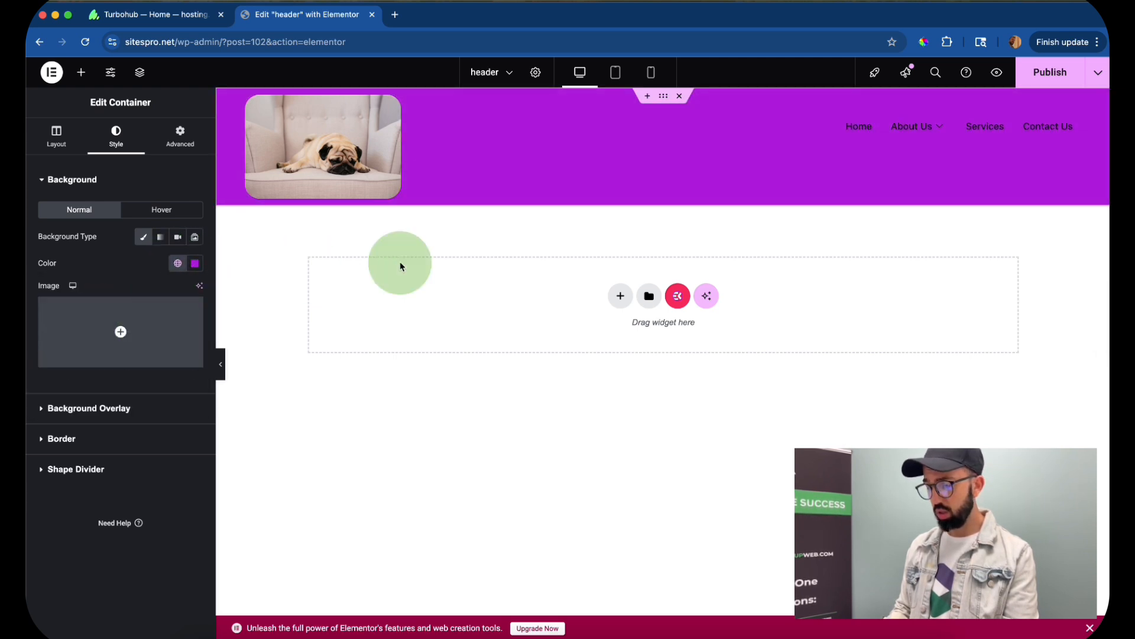
# - Set the nav menu's normal item text color to white, #FFFFFF
pyautogui.click(1076, 103)
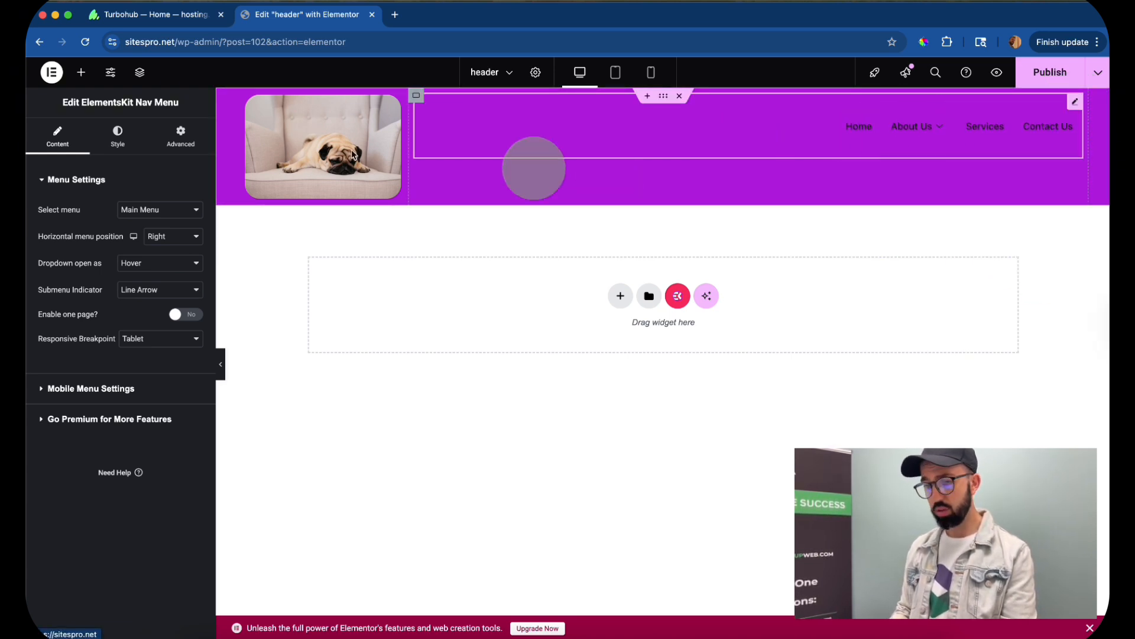
pyautogui.click(63, 148)
pyautogui.click(117, 137)
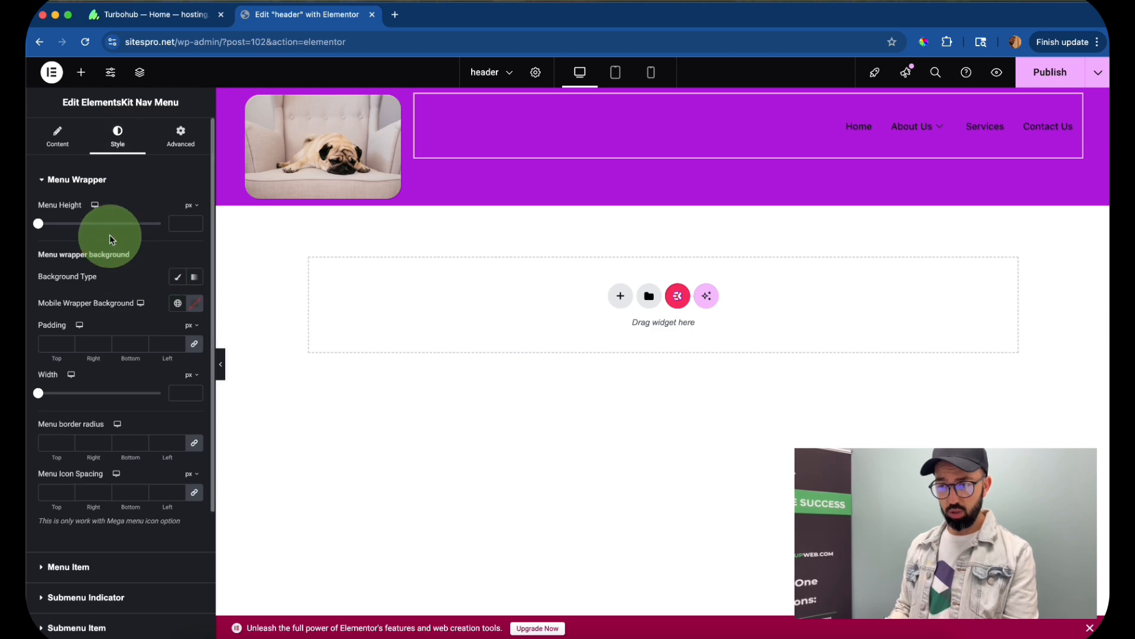
pyautogui.scroll(-1, 163, 265)
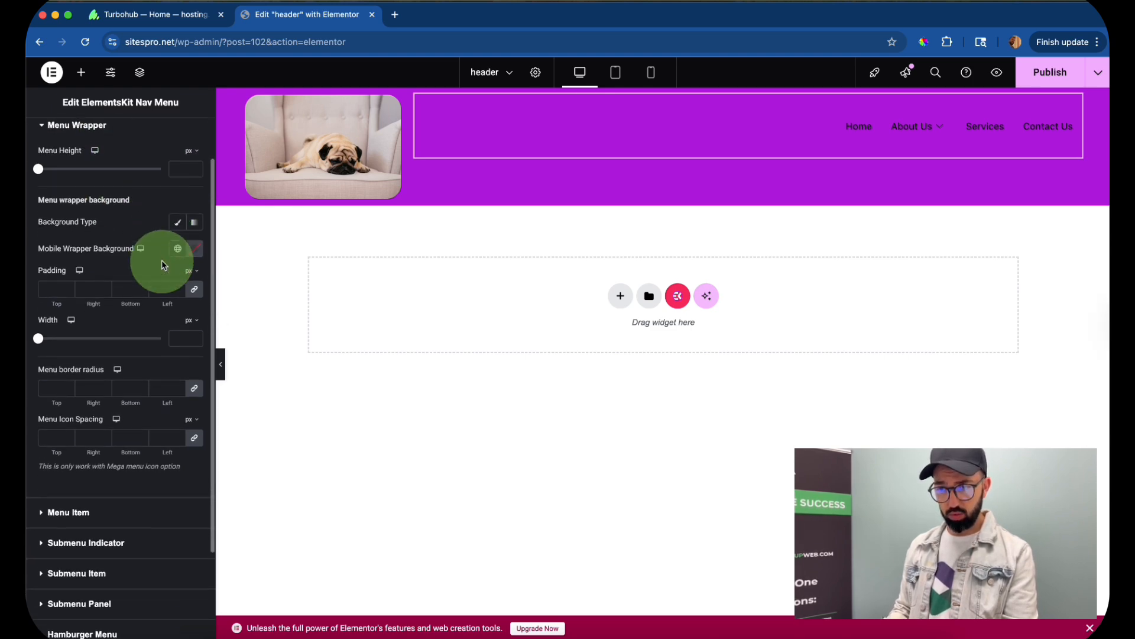
pyautogui.scroll(1, 164, 265)
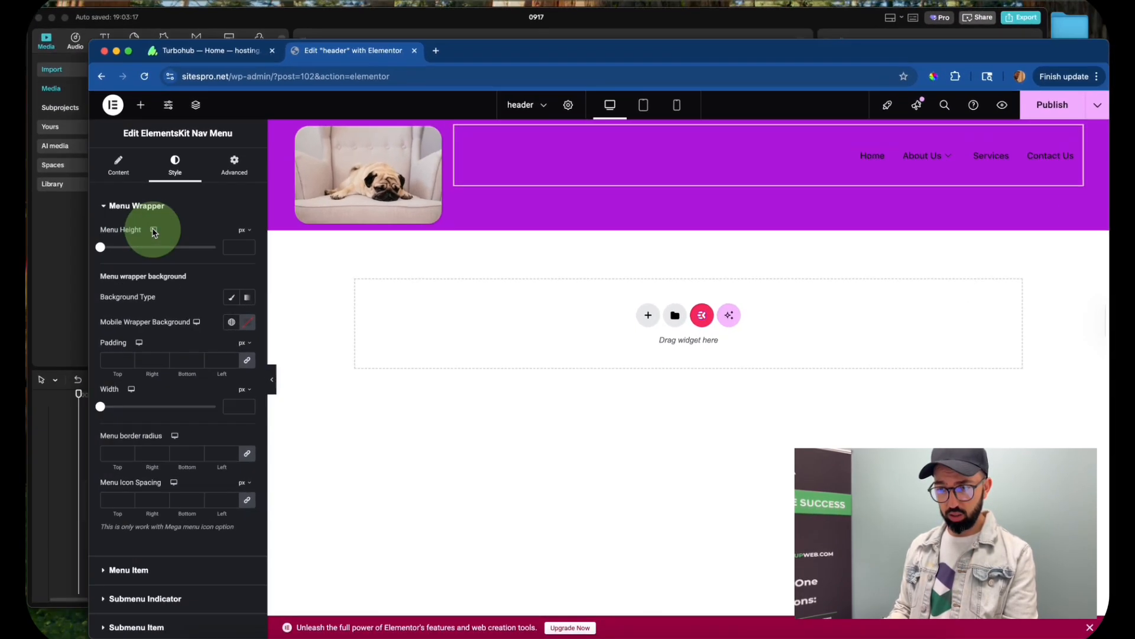
pyautogui.scroll(-3, 139, 239)
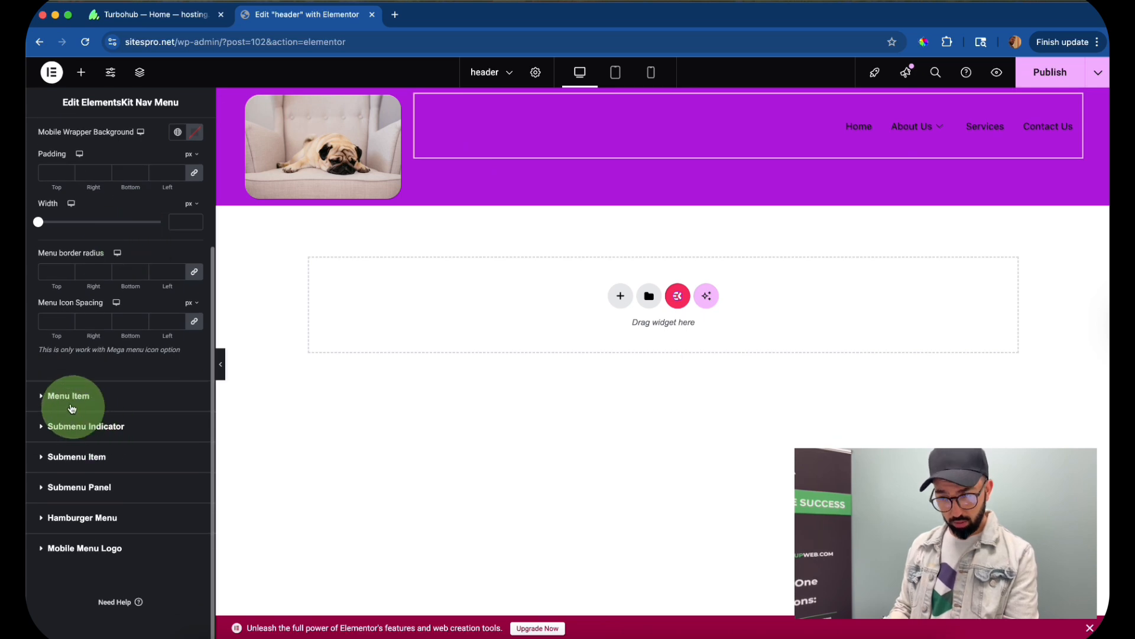
pyautogui.click(57, 402)
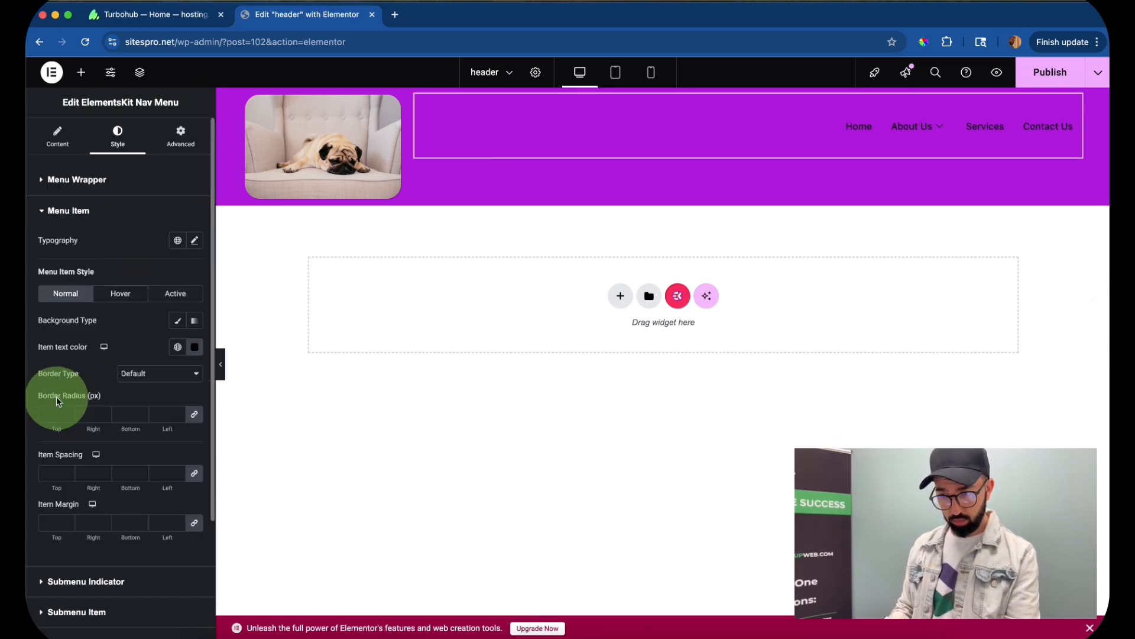
pyautogui.scroll(-1, 131, 355)
pyautogui.click(194, 320)
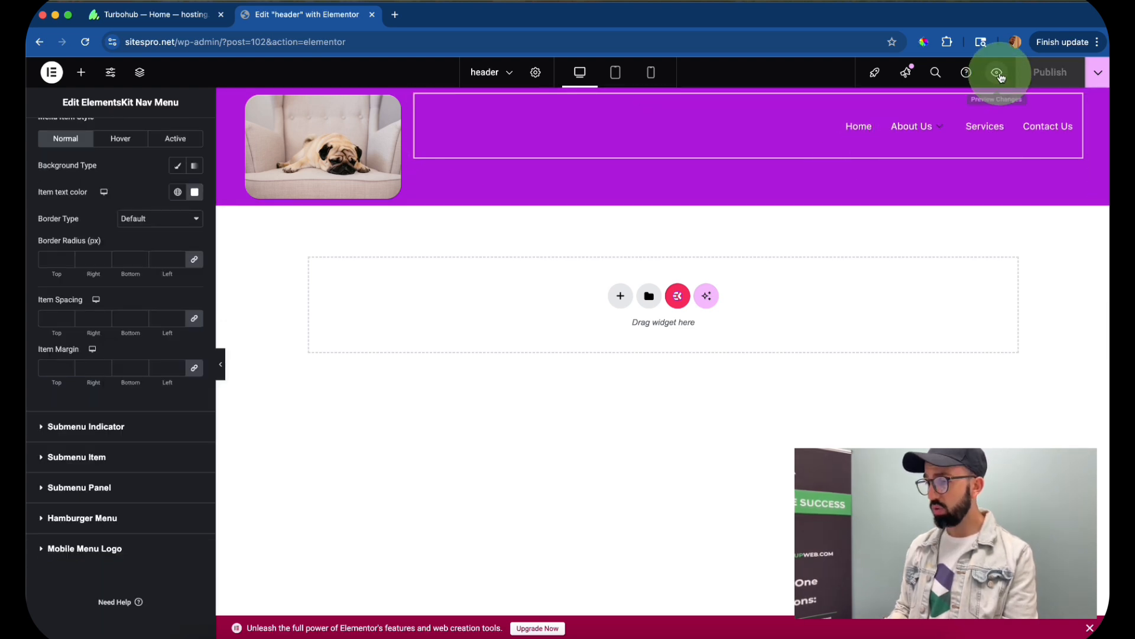
# - Preview the header template in the browser, then leave the editor for the WordPress dashboard
pyautogui.click(998, 73)
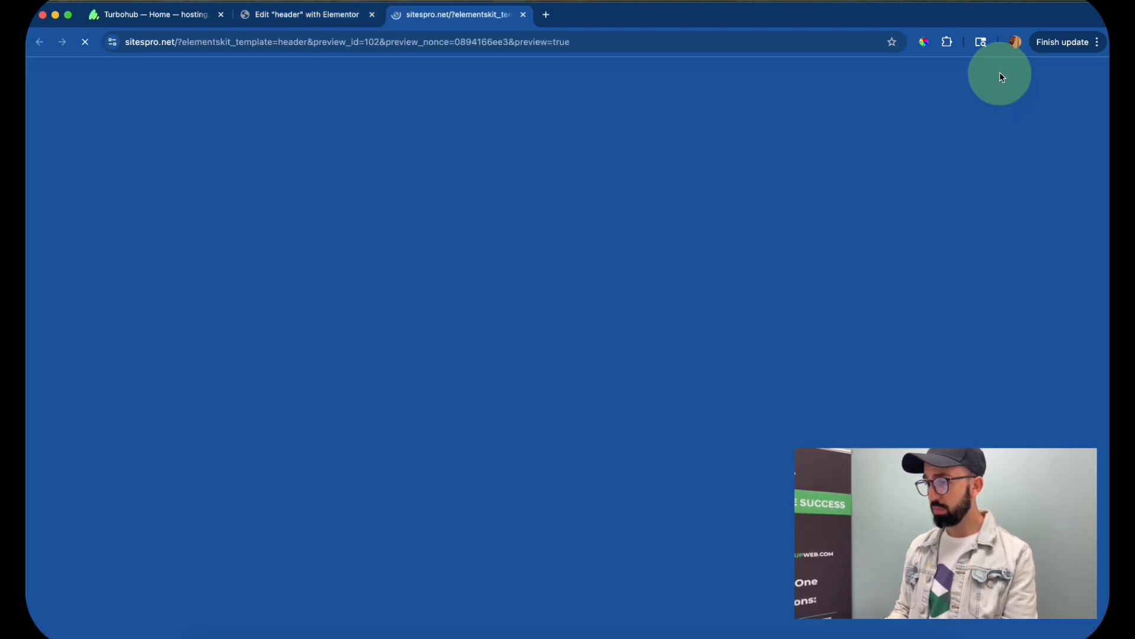
pyautogui.click(310, 18)
pyautogui.click(373, 16)
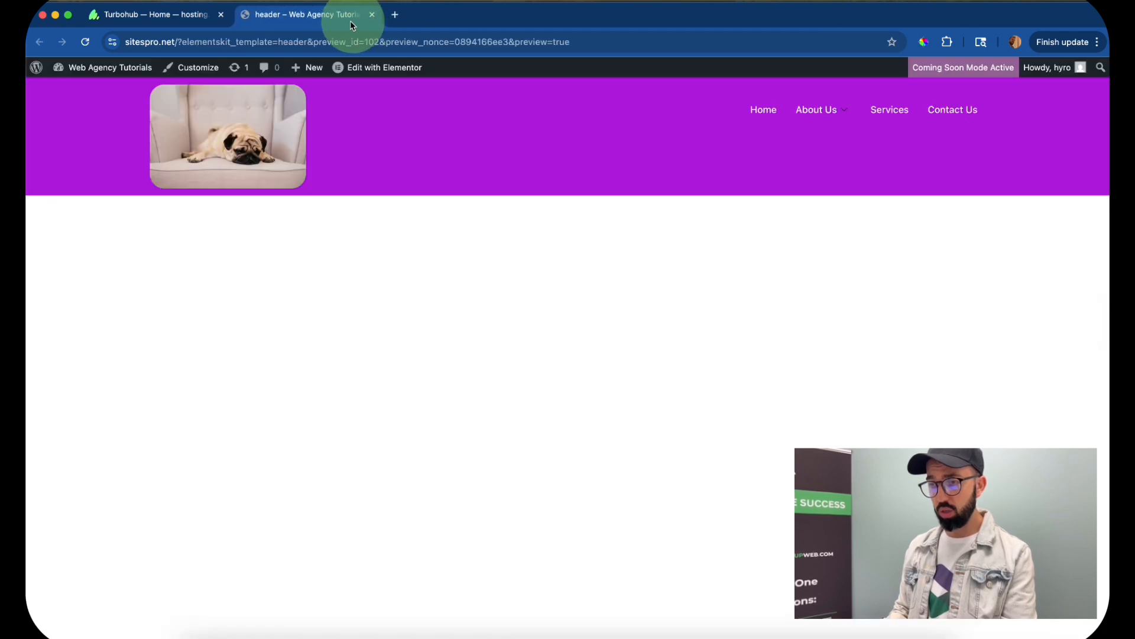
pyautogui.click(101, 86)
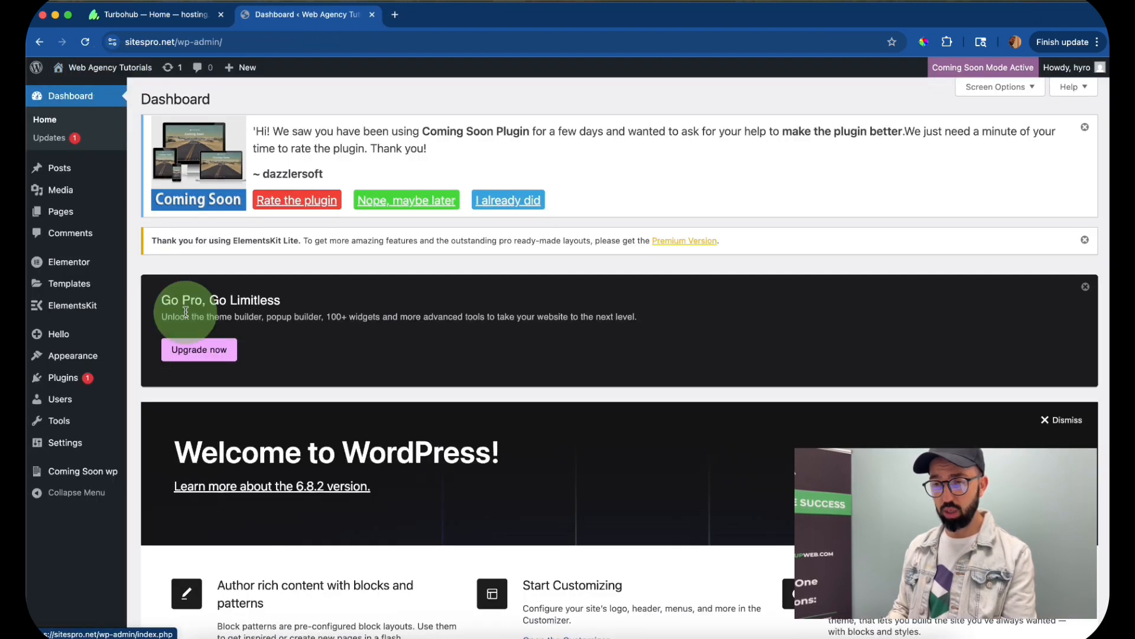
# - Activate the header template in the ElementsKit Header Footer list and save its template settings
pyautogui.moveTo(119, 379)
pyautogui.scroll(-2, 119, 379)
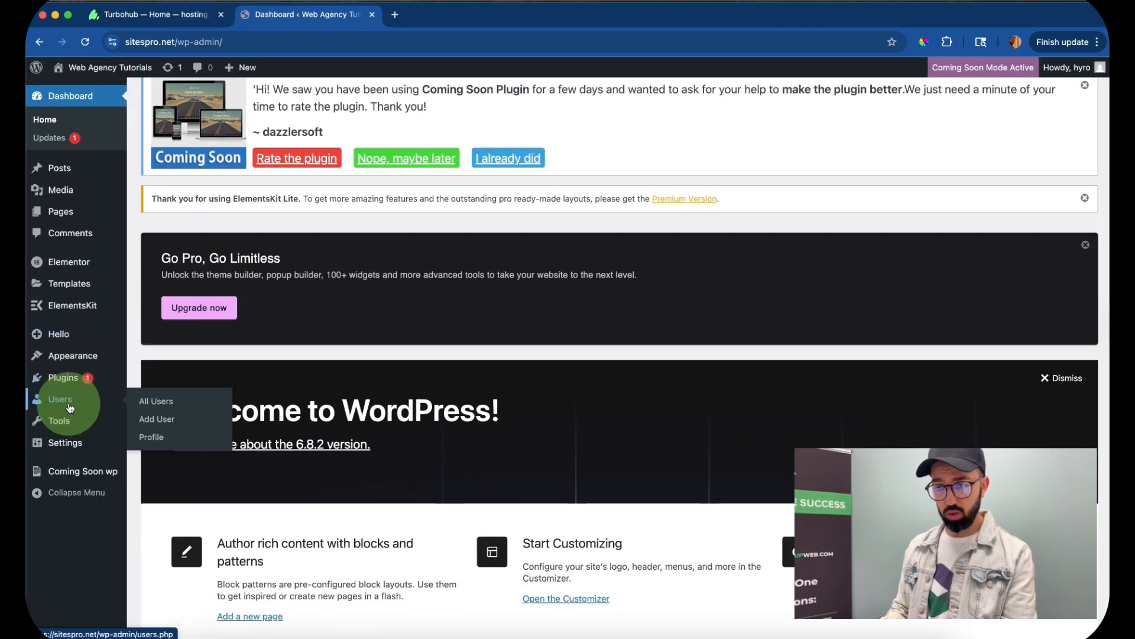
pyautogui.moveTo(70, 317)
pyautogui.click(162, 324)
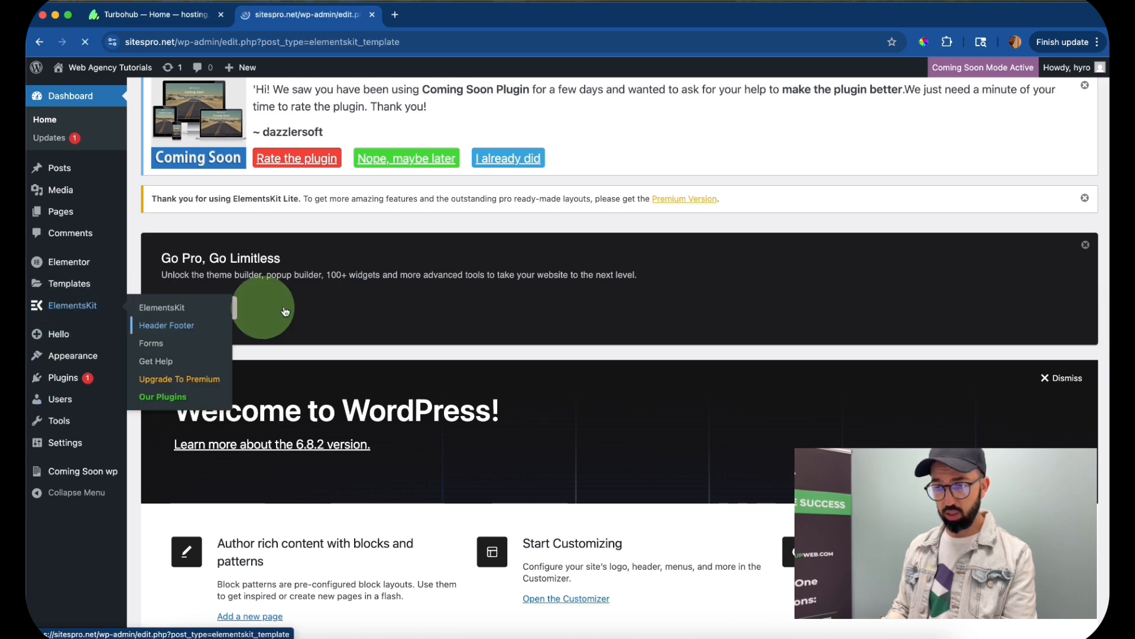
pyautogui.scroll(-1, 352, 550)
pyautogui.moveTo(436, 520)
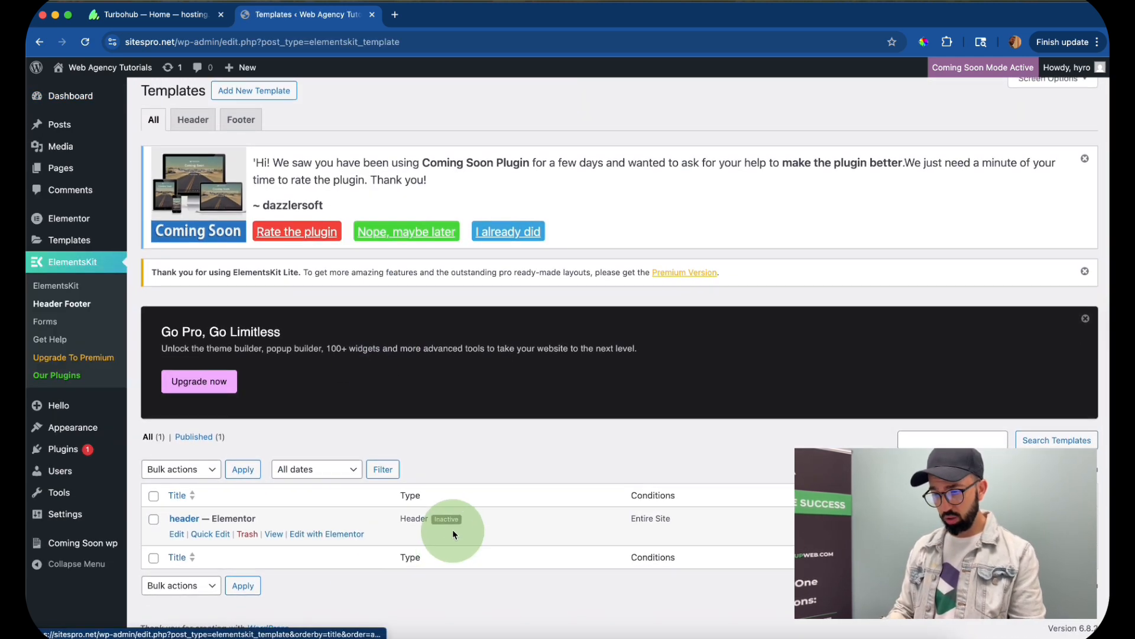
pyautogui.click(192, 518)
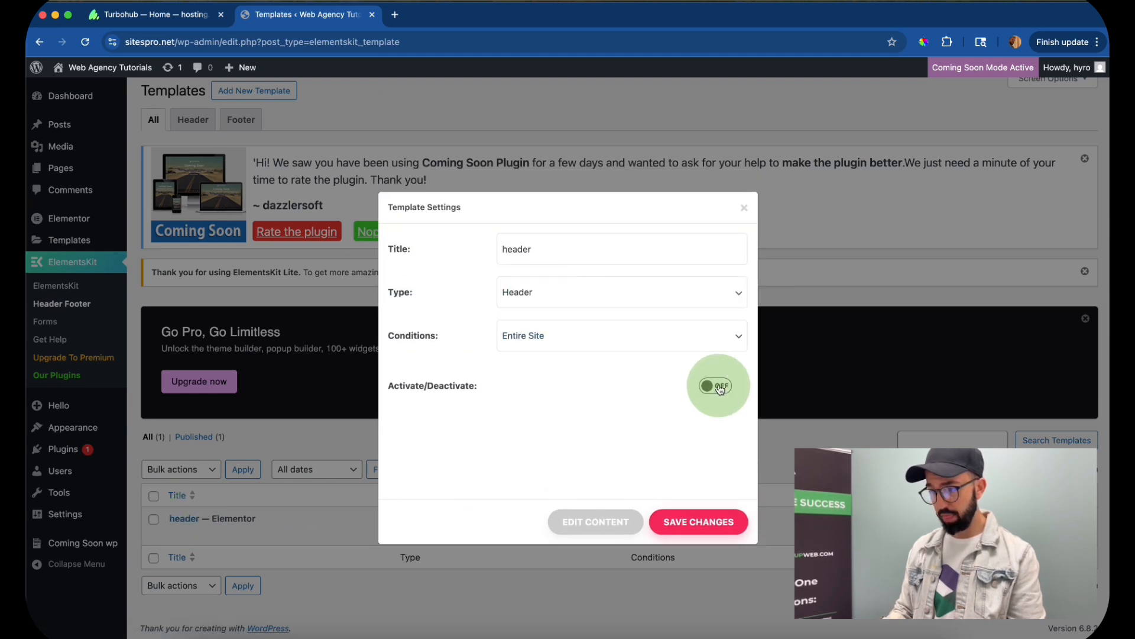
pyautogui.click(704, 535)
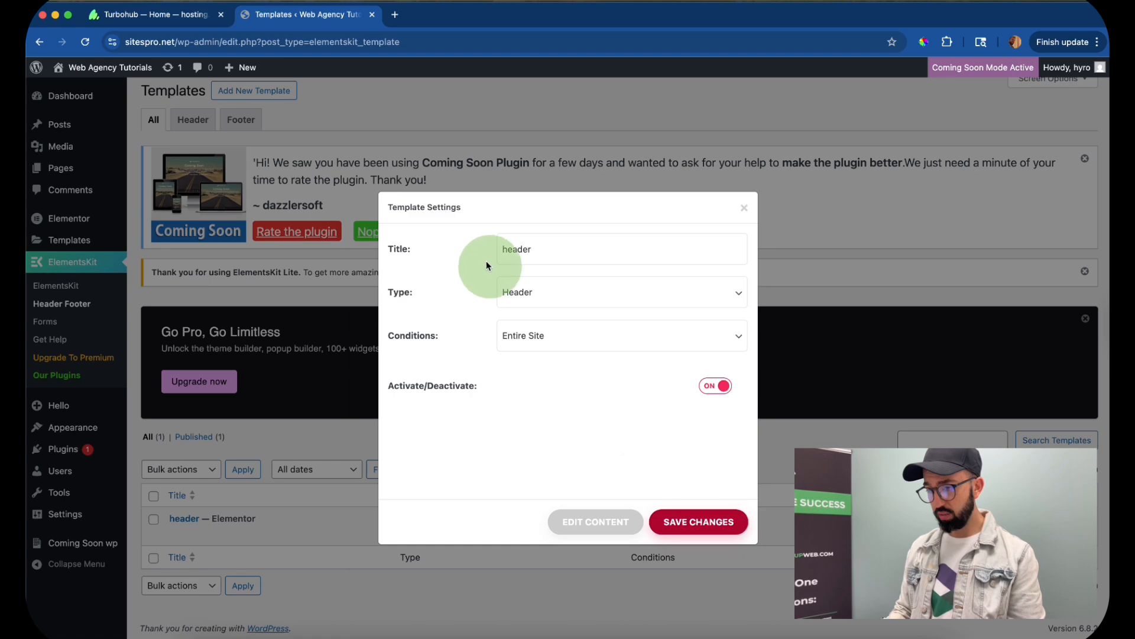
pyautogui.click(744, 208)
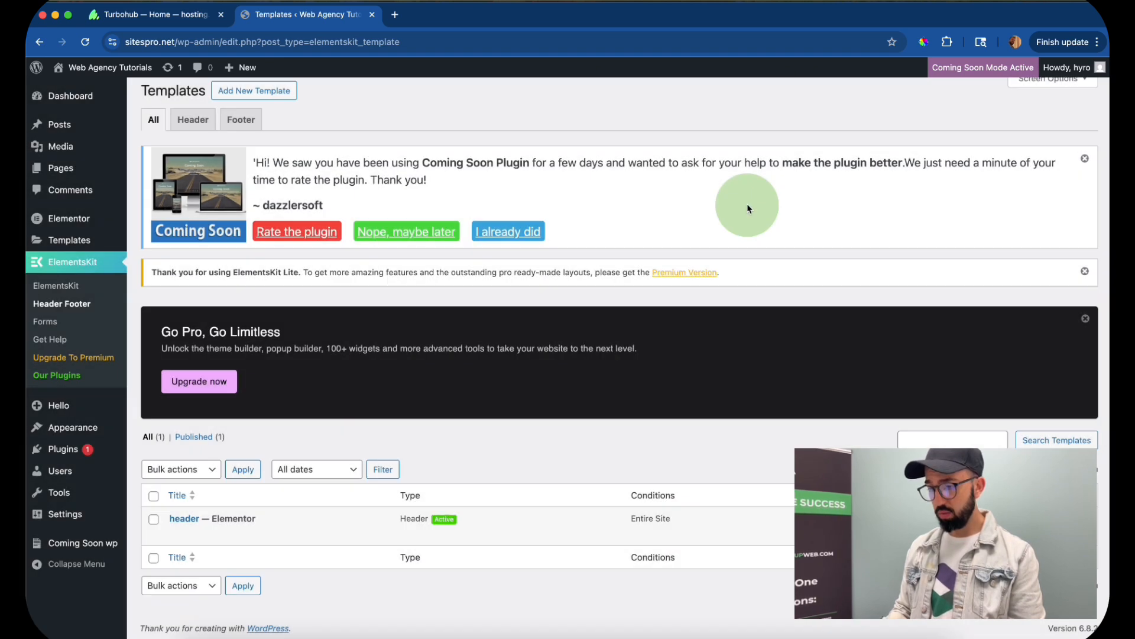
# - Open the live site in a new browser tab and check the header on the home page
pyautogui.rightClick(119, 68)
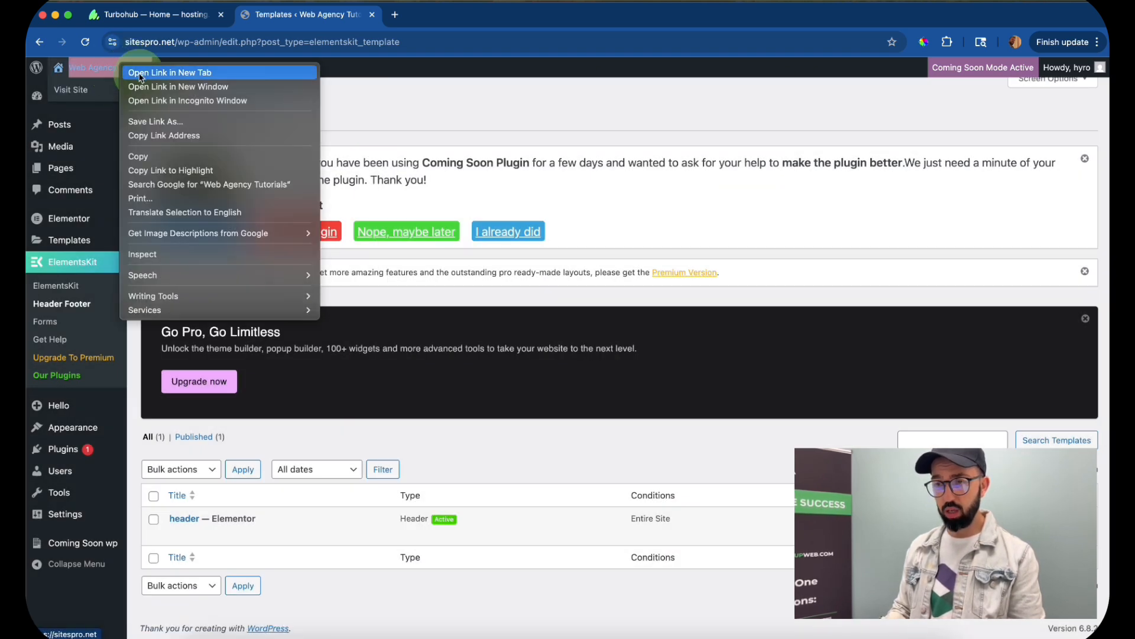
pyautogui.click(159, 72)
pyautogui.click(464, 13)
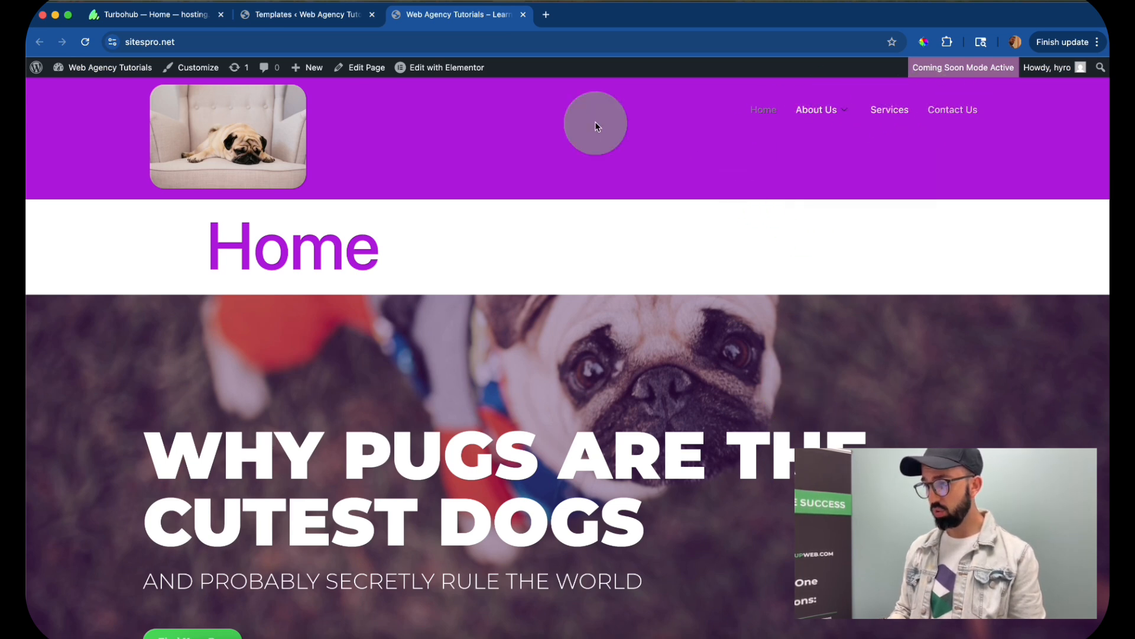
pyautogui.scroll(-3, 418, 355)
pyautogui.scroll(3, 418, 355)
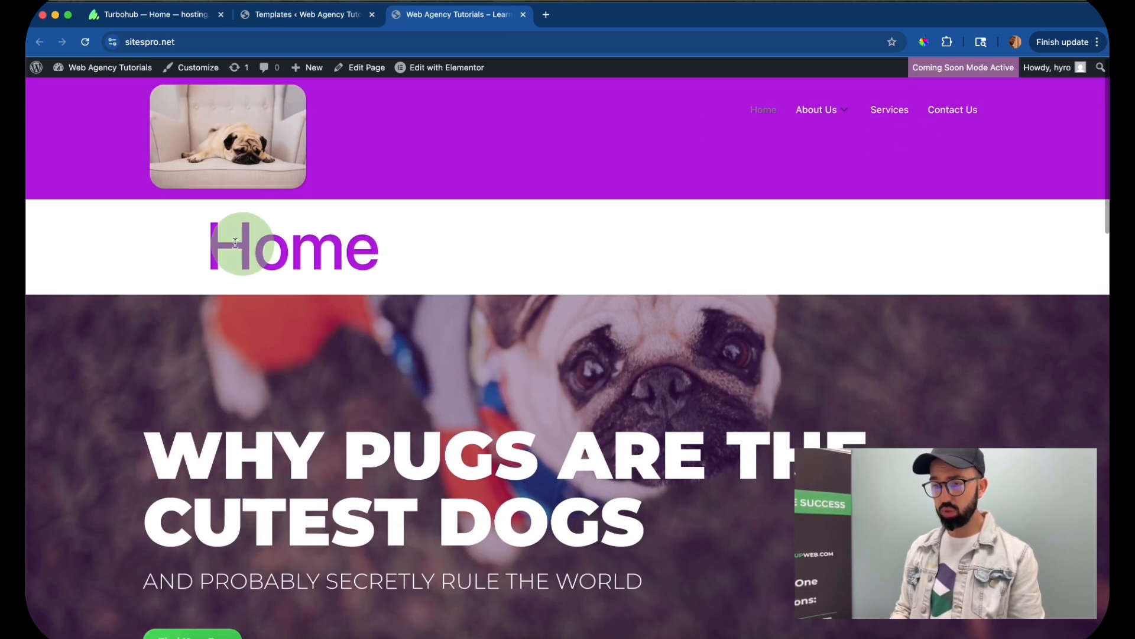
# - Inspect the home page's "Home" title in the developer tools and select its class name entry-title
pyautogui.moveTo(234, 243); pyautogui.dragTo(339, 245)
pyautogui.click(388, 252)
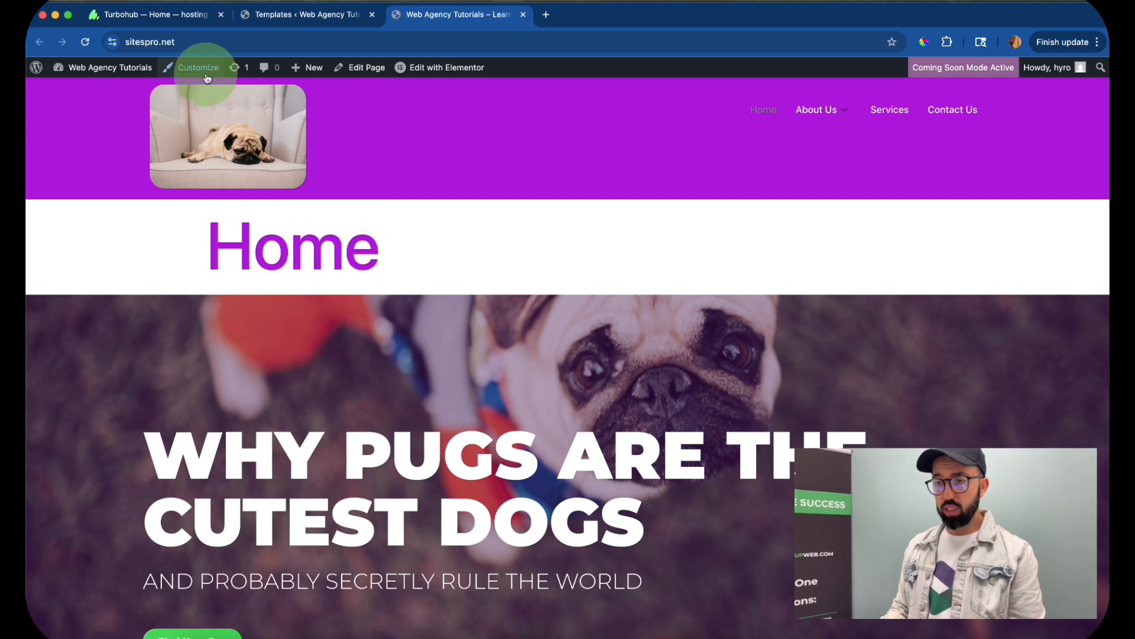
pyautogui.click(198, 67)
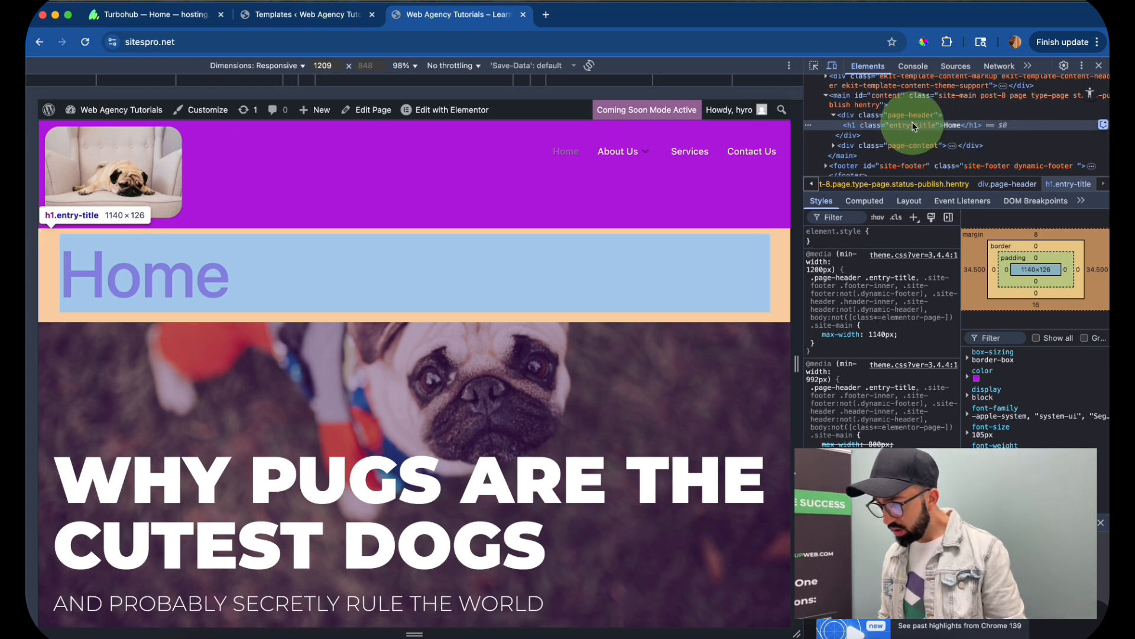
pyautogui.doubleClick(911, 125)
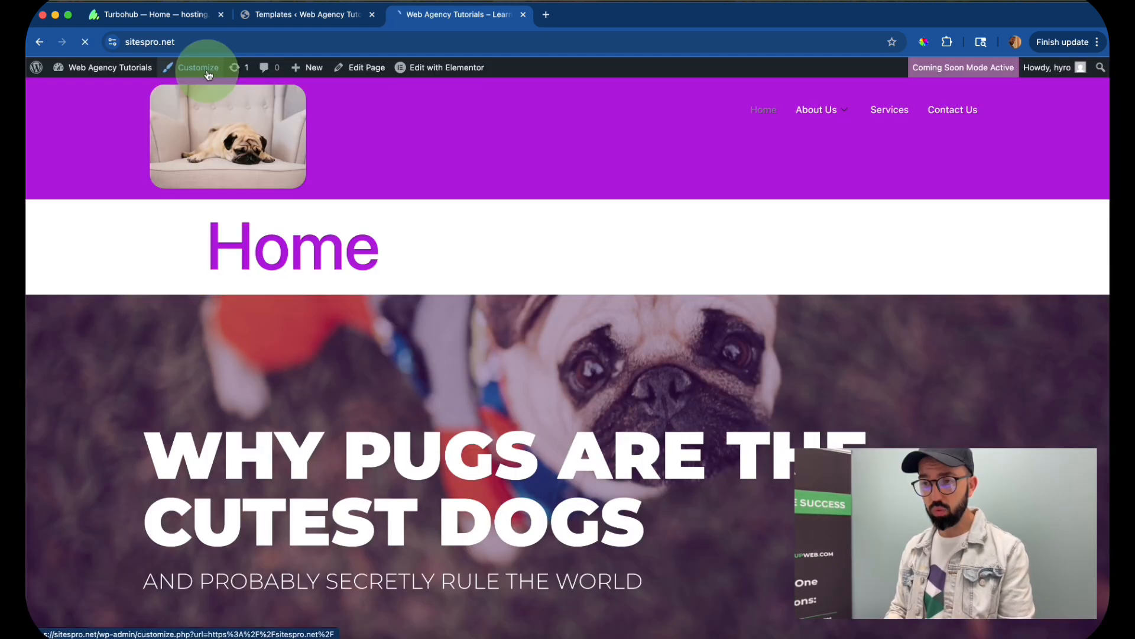
# - Hide the page titles by publishing the Additional CSS rule ".entry-title { display: none !important; }" in the Customizer, and return to the site
pyautogui.click(183, 71)
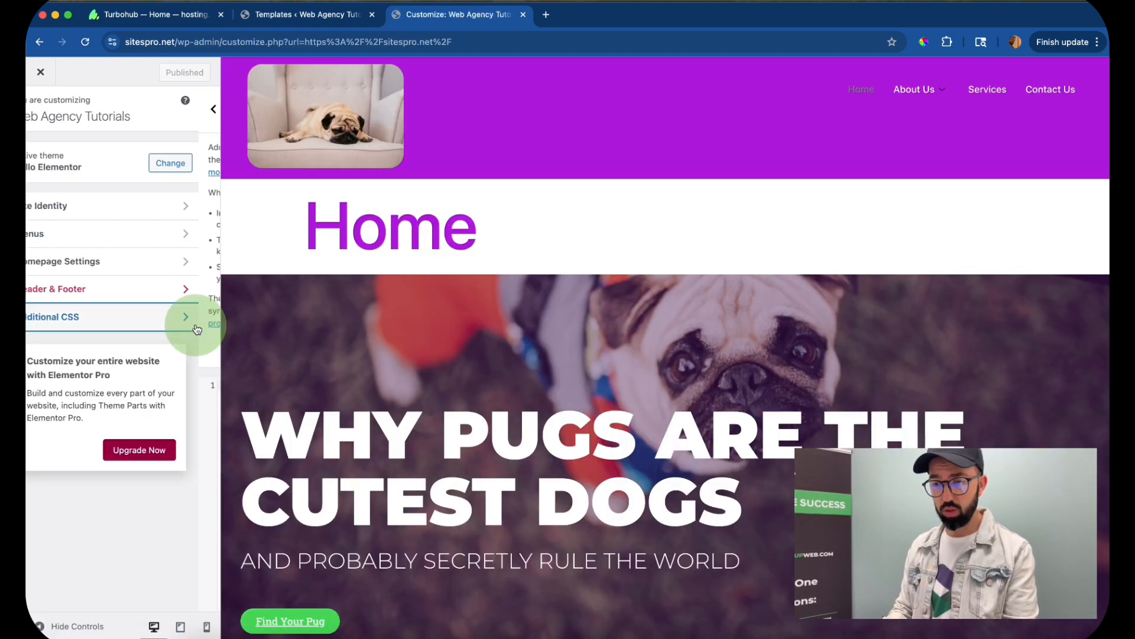
pyautogui.click(195, 322)
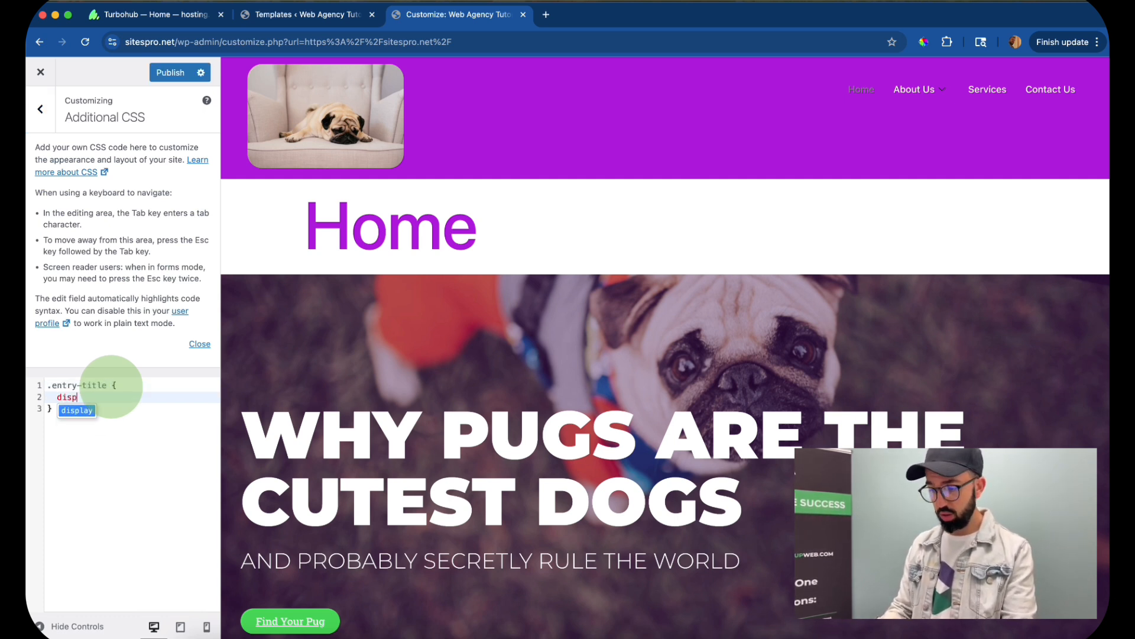
pyautogui.write('no')
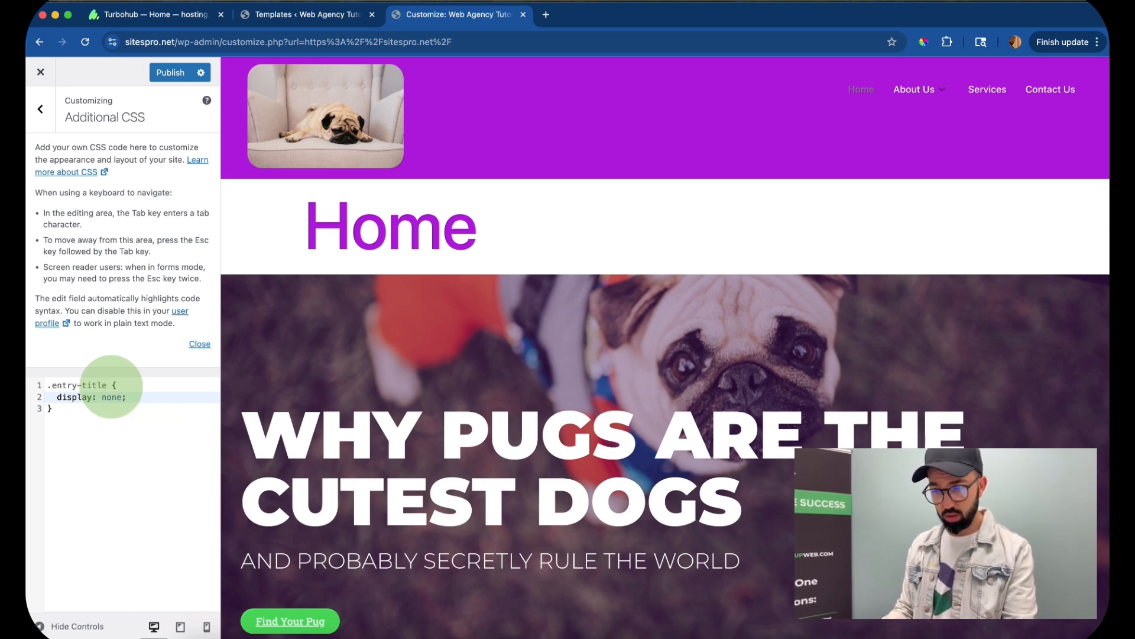
pyautogui.write('ne !imp')
pyautogui.press('Return')
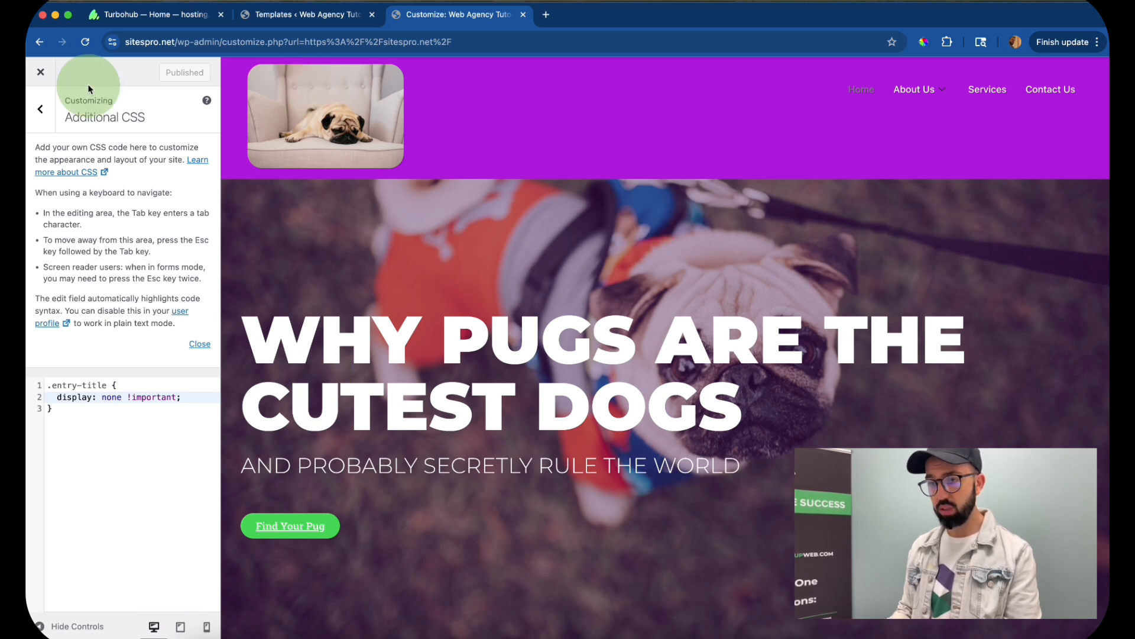
pyautogui.click(41, 73)
# - Check the header on the About Us and Services pages through the navigation menu, and return to the home page
pyautogui.moveTo(804, 116)
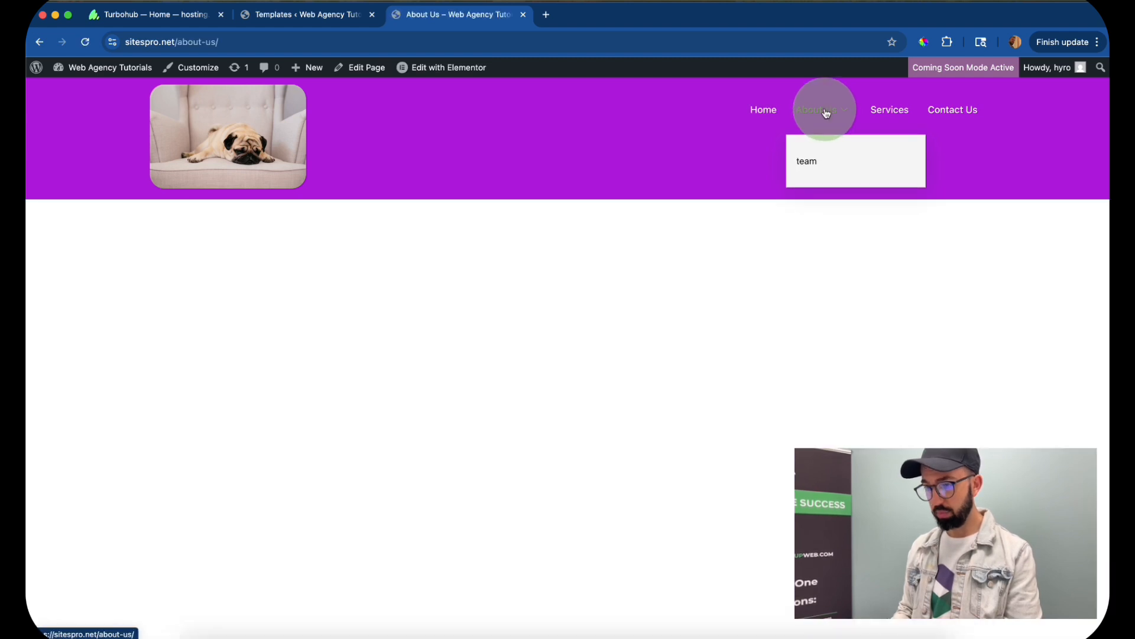
pyautogui.click(905, 115)
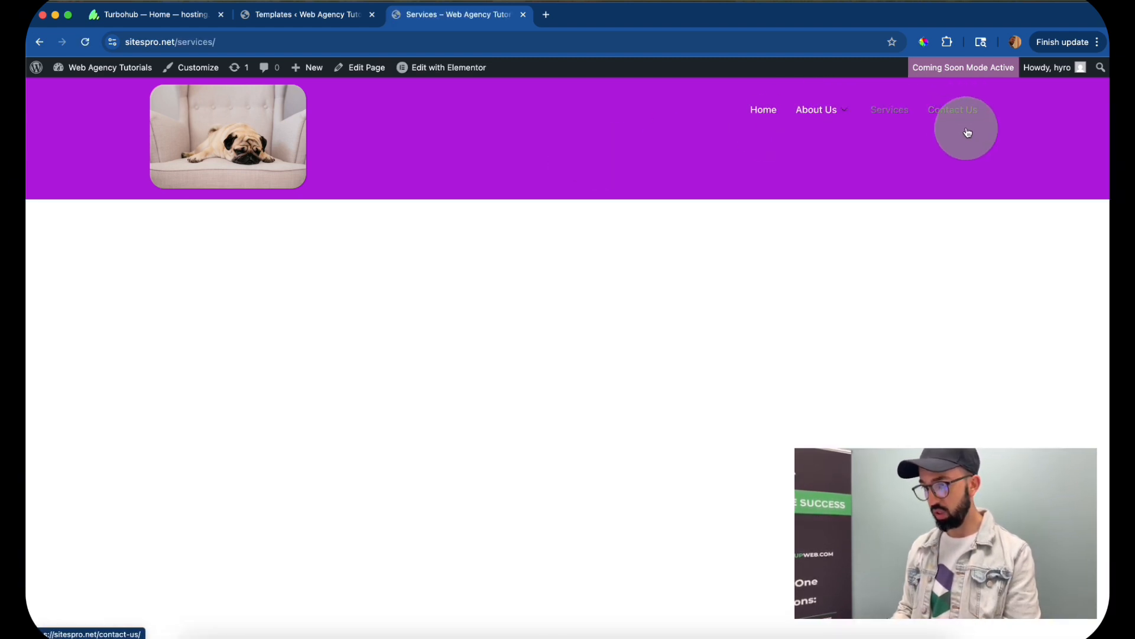
pyautogui.click(767, 112)
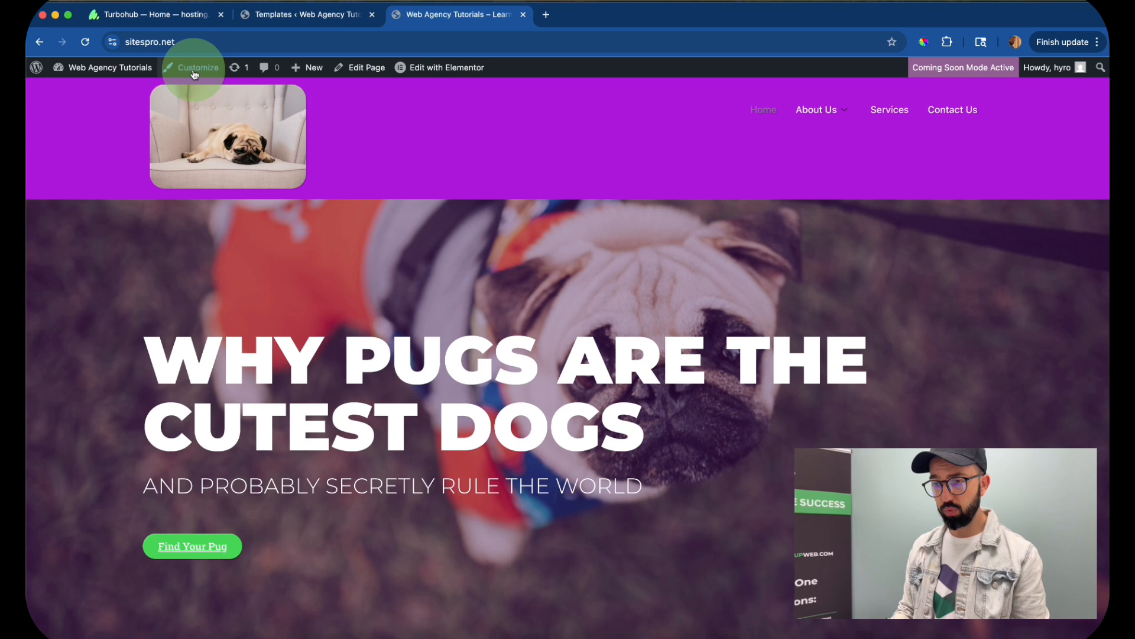
# - From the WordPress dashboard, open the header template in the ElementsKit Header Footer list for editing with Elementor
pyautogui.moveTo(88, 74)
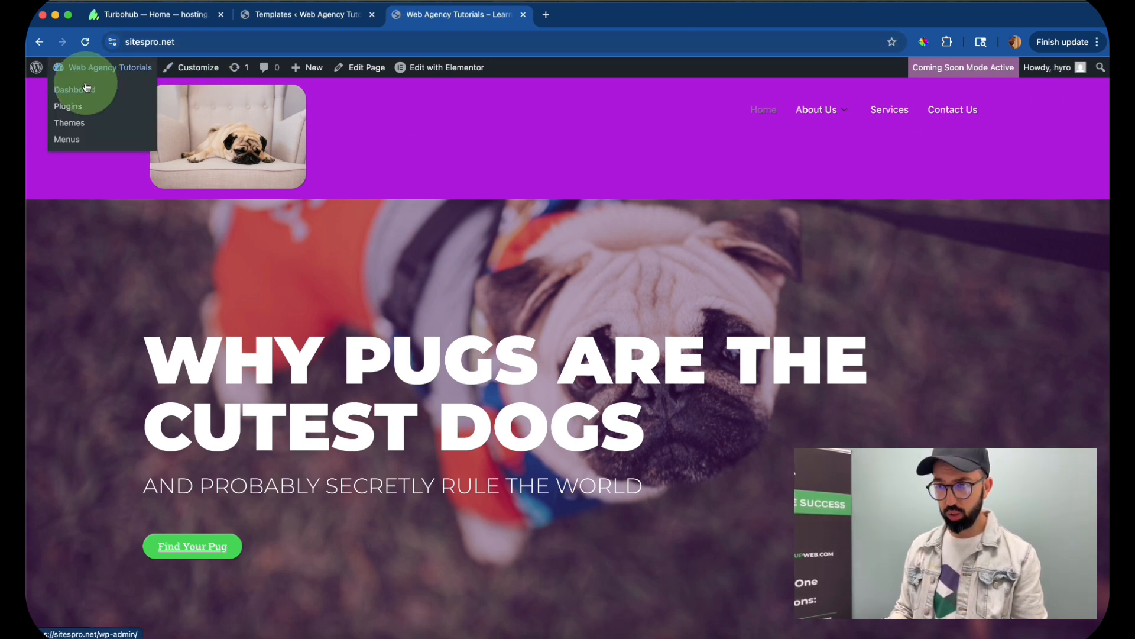
pyautogui.scroll(-2, 104, 266)
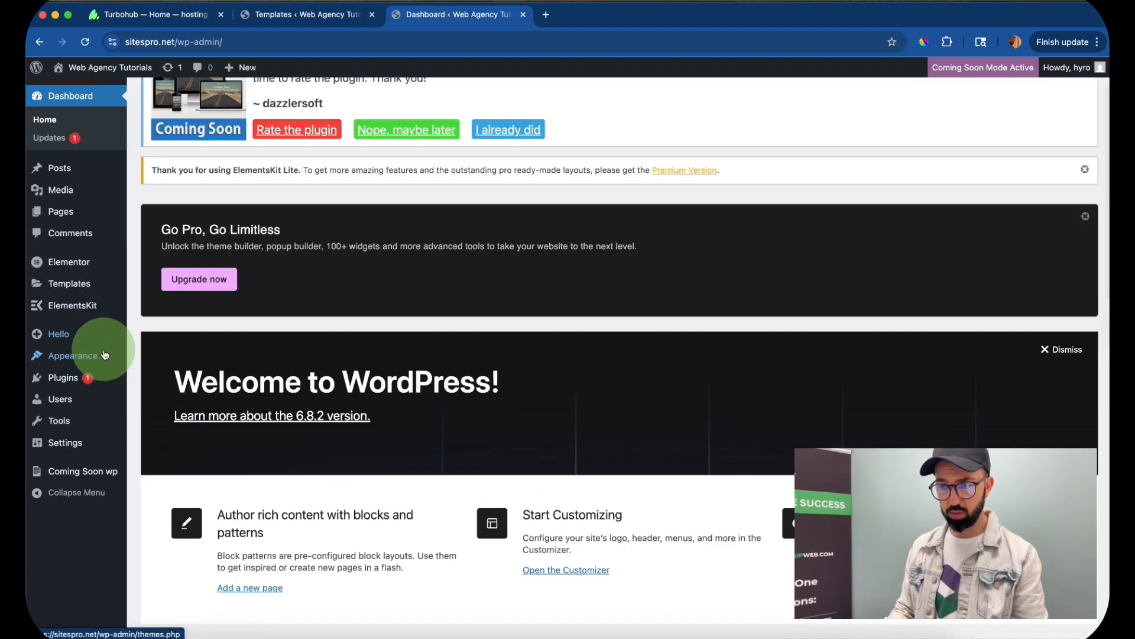
pyautogui.moveTo(87, 358)
pyautogui.moveTo(95, 306)
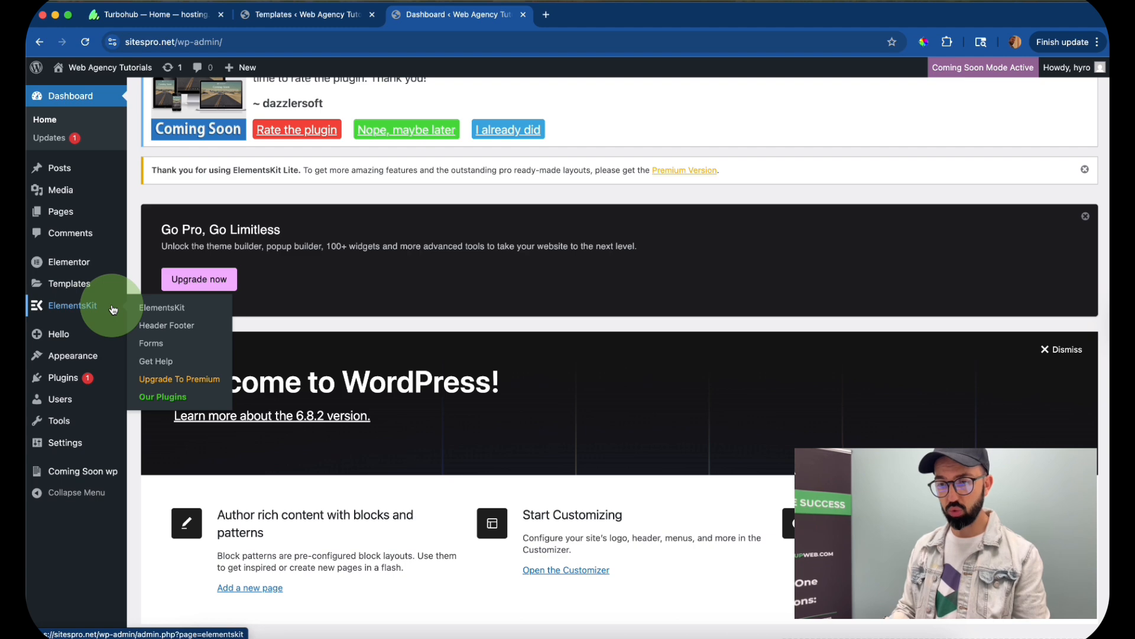
pyautogui.click(183, 325)
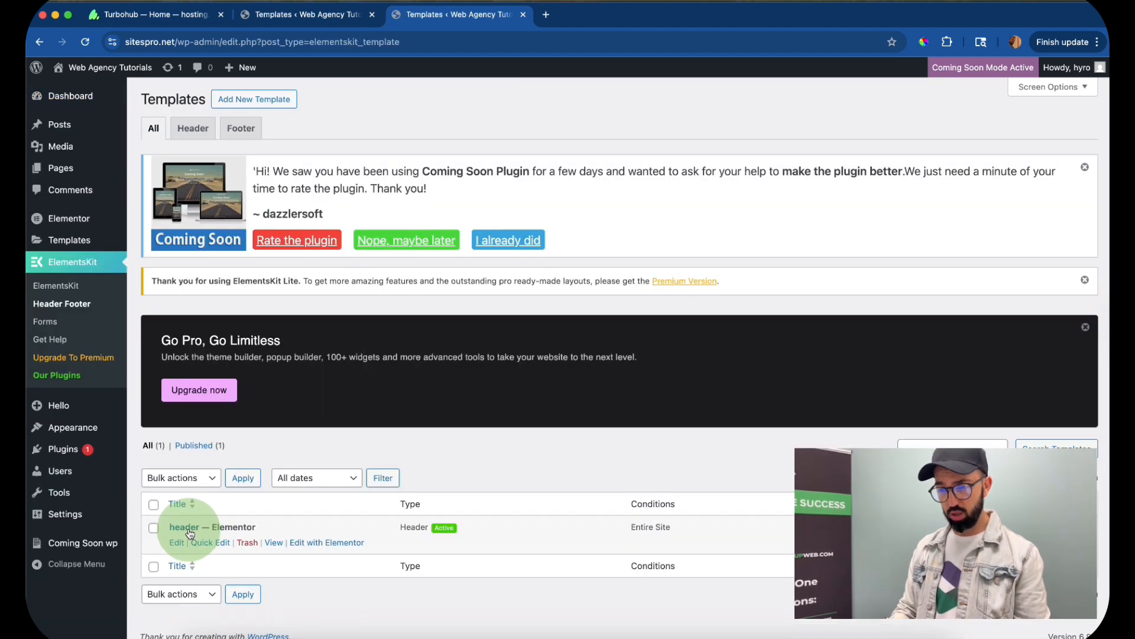
pyautogui.click(190, 532)
pyautogui.click(330, 562)
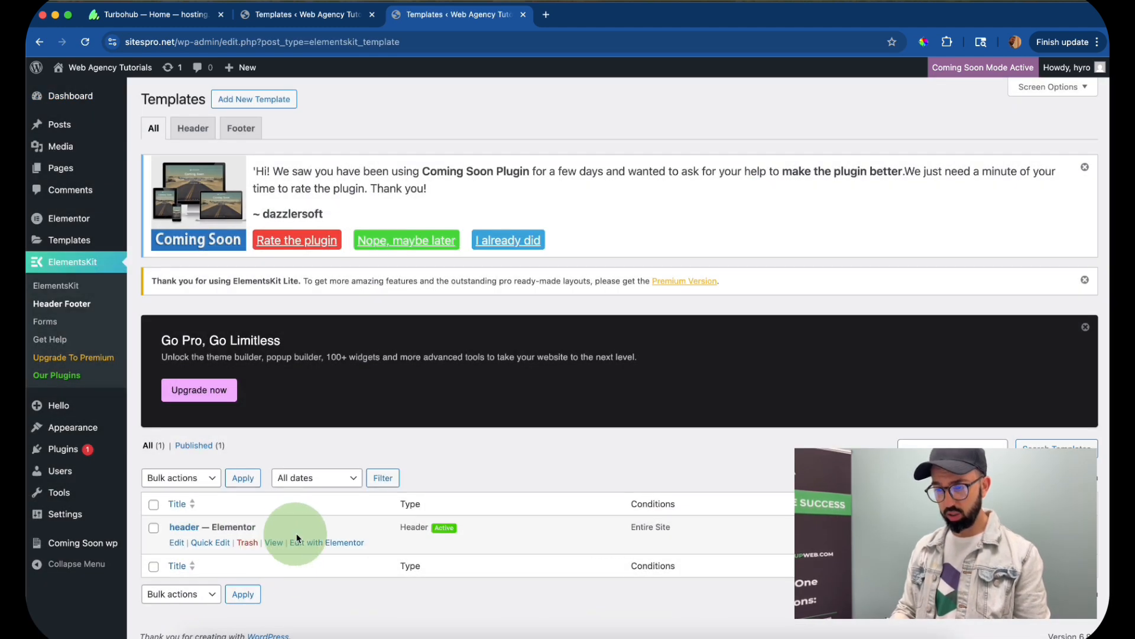
pyautogui.click(331, 542)
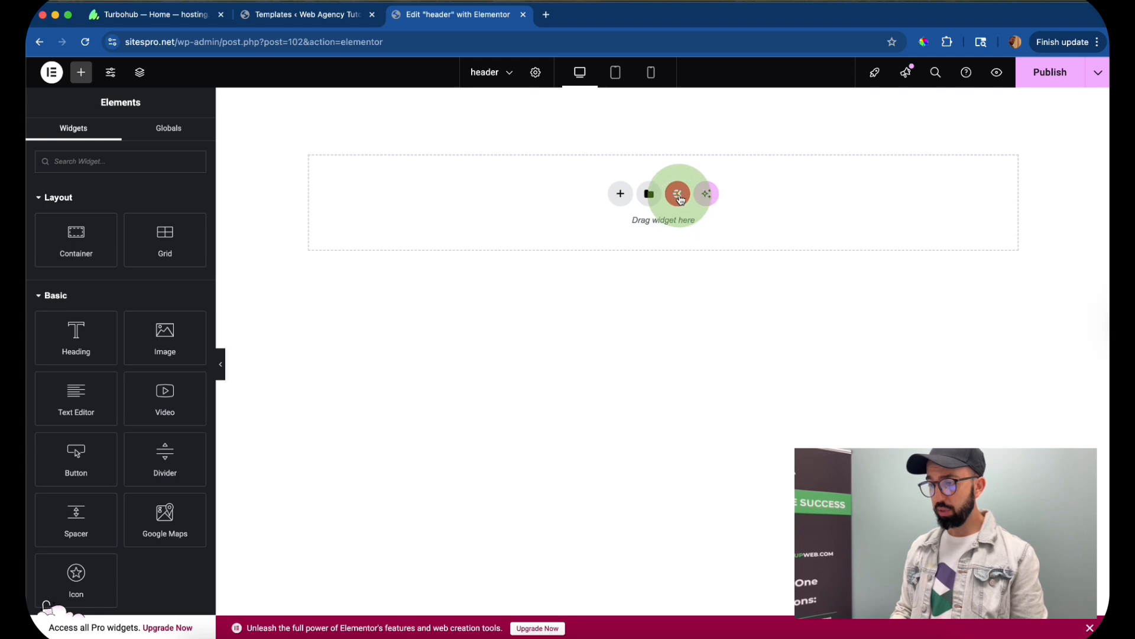
# - Search the ElementsKit template library for "header" and filter it to the Header category
pyautogui.click(678, 194)
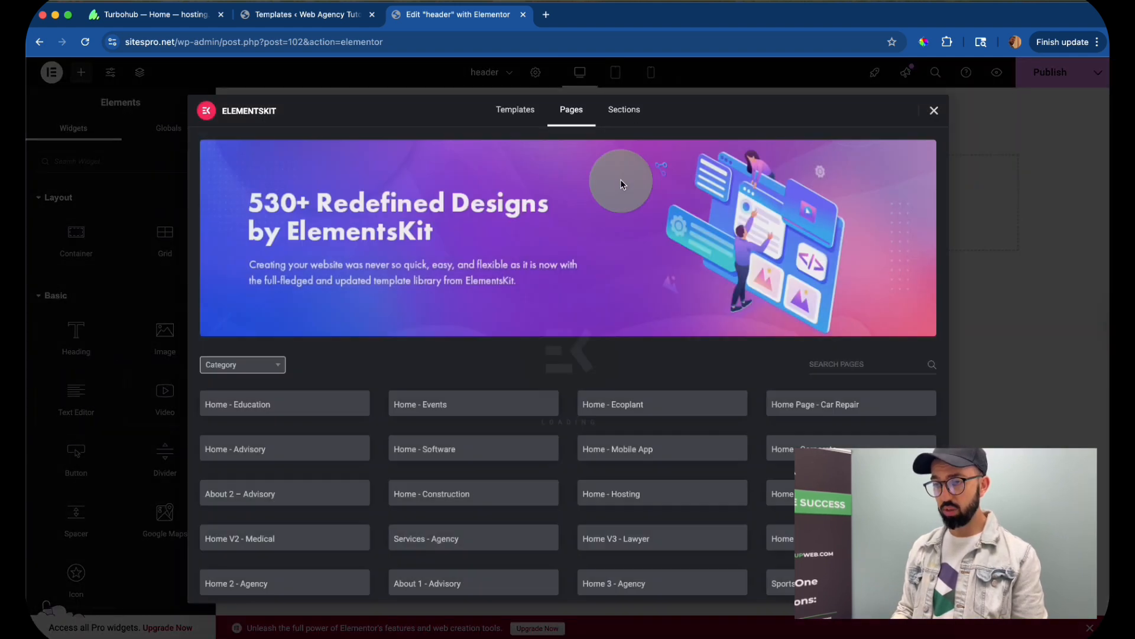
pyautogui.click(842, 364)
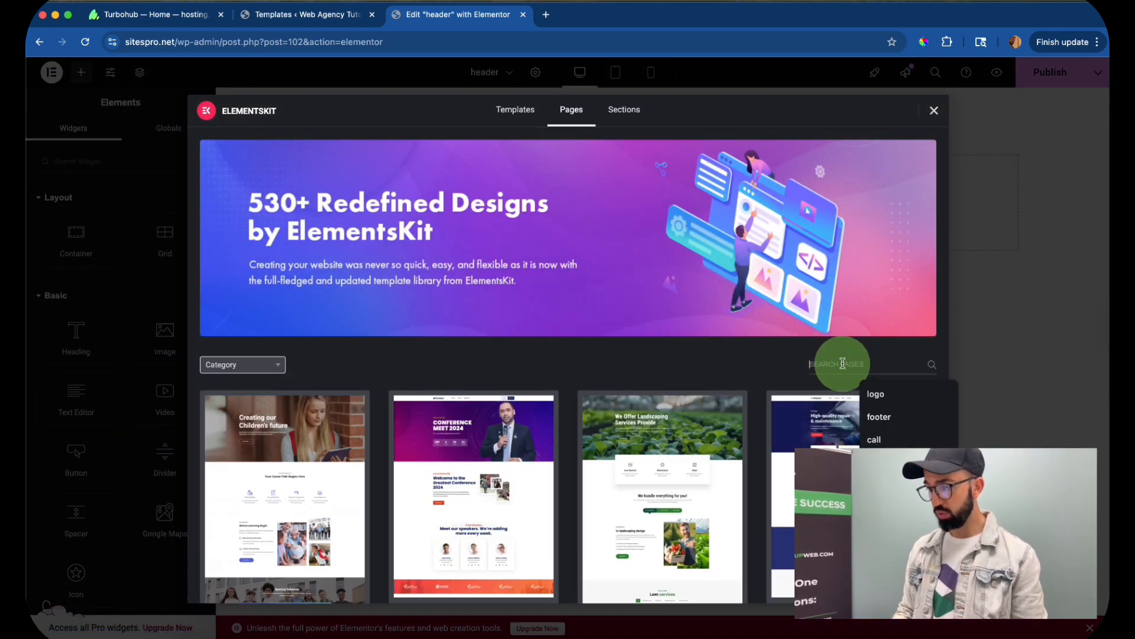
pyautogui.write('header')
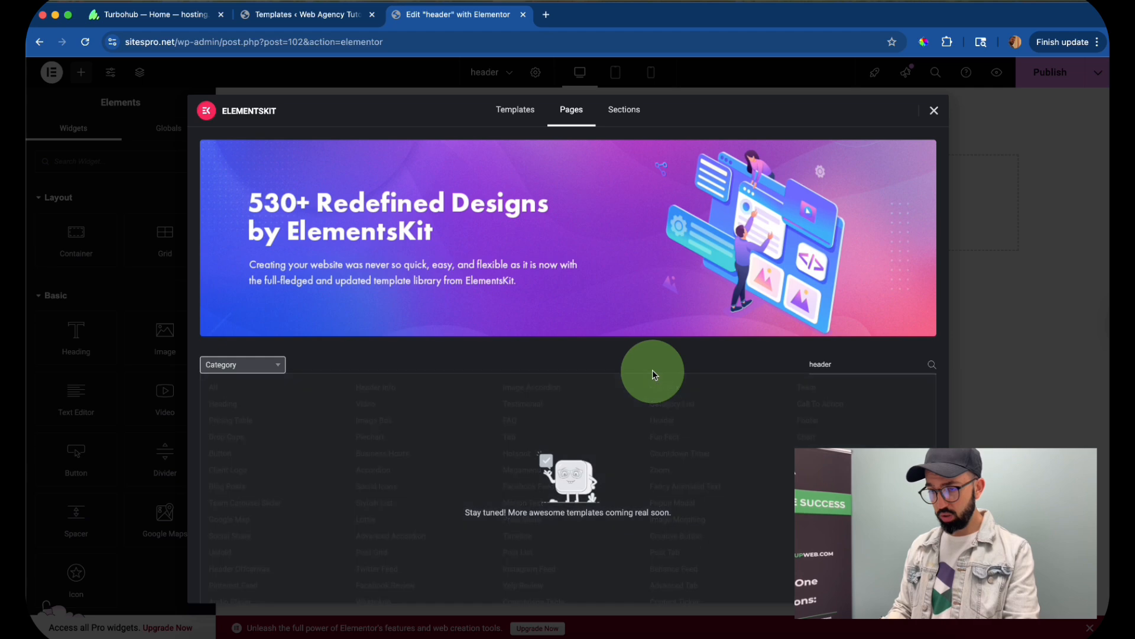
pyautogui.moveTo(266, 366)
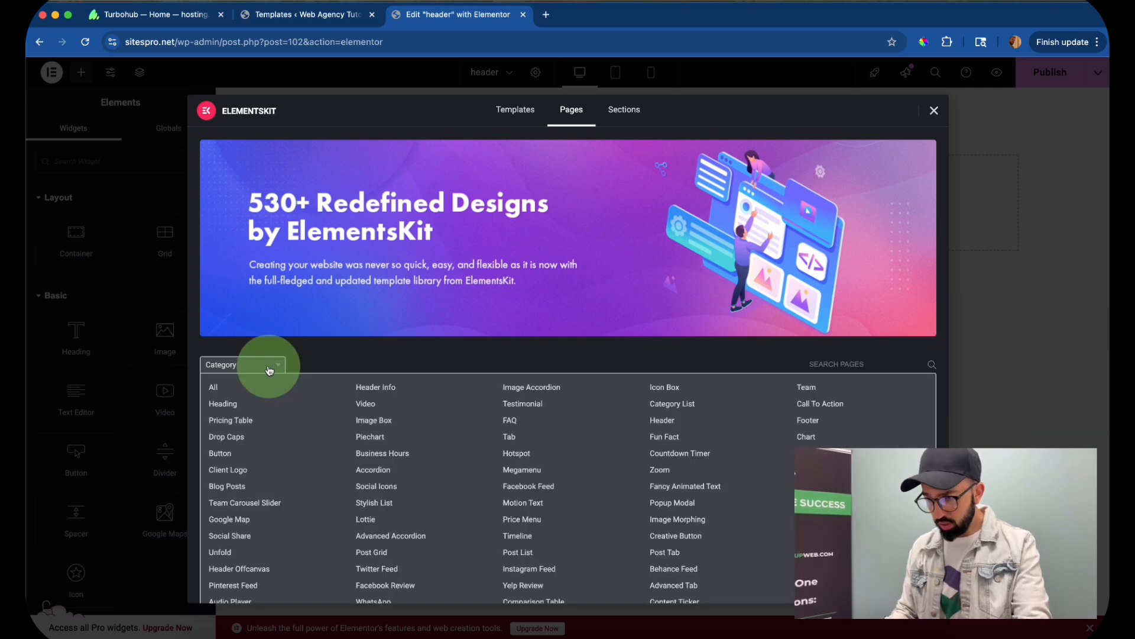
pyautogui.click(662, 421)
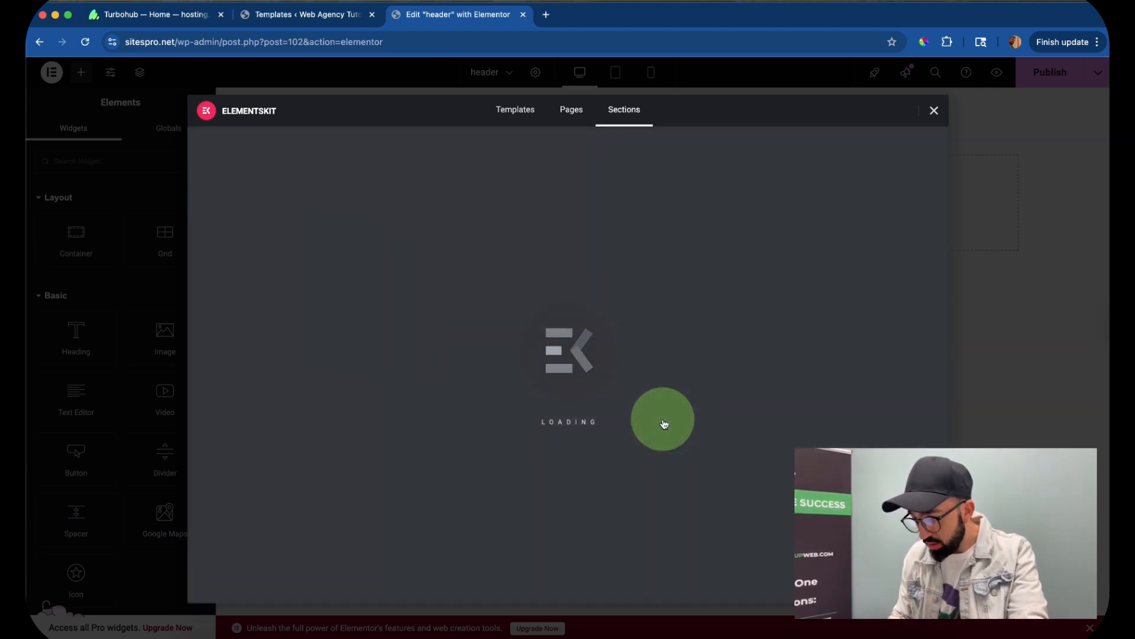
# - Preview the "Header - Corporate" section among the ready-made headers and insert it into the header template
pyautogui.scroll(-3, 609, 369)
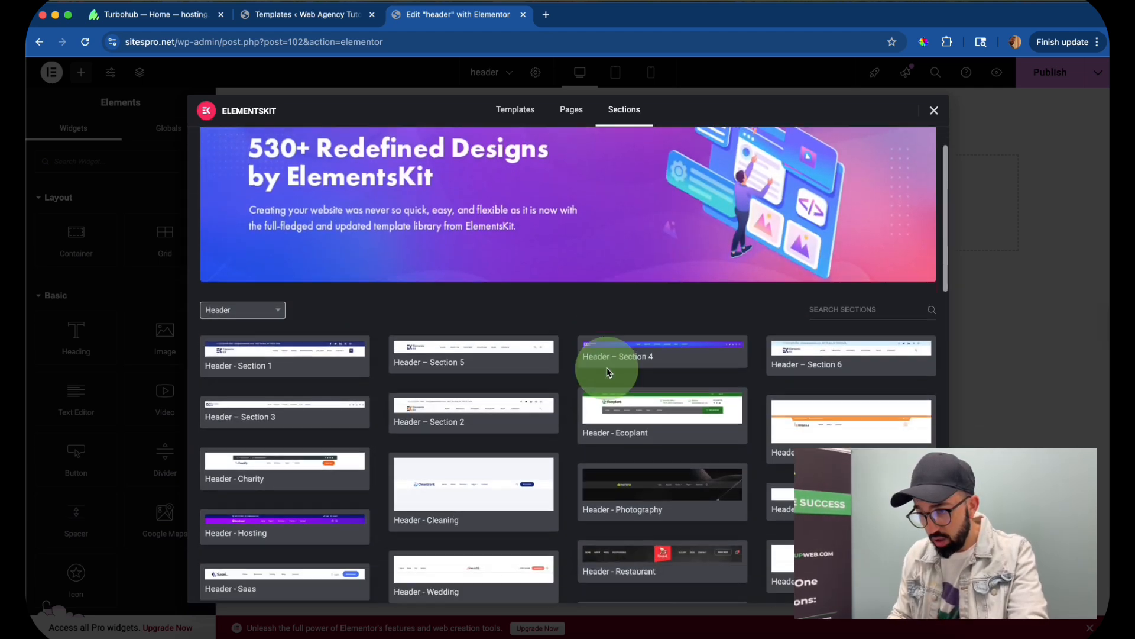
pyautogui.scroll(-1, 609, 370)
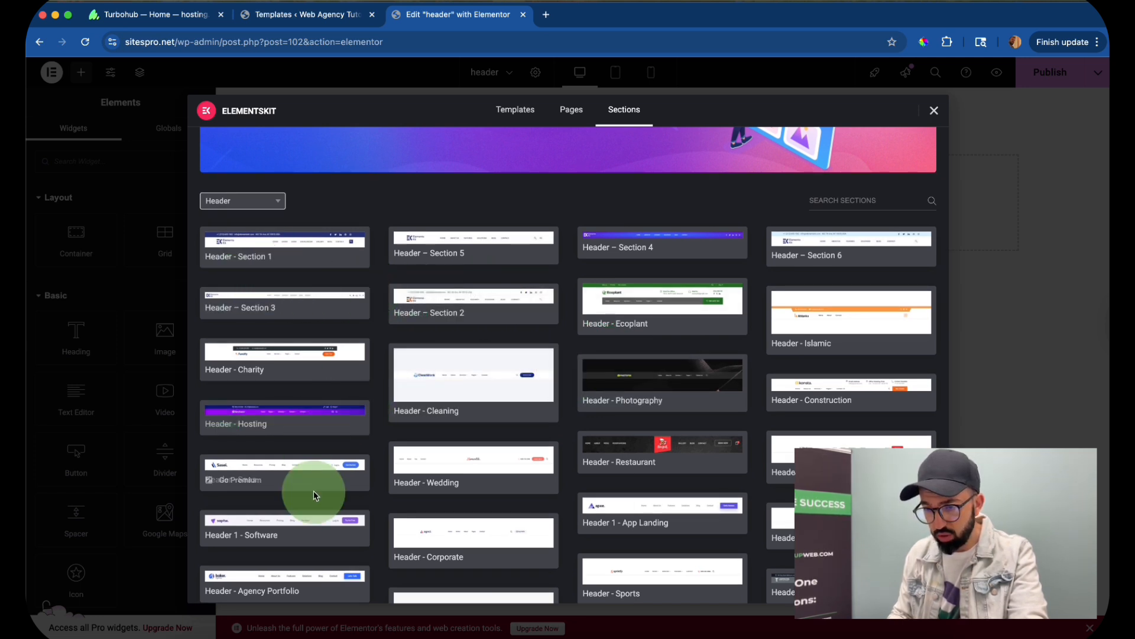
pyautogui.scroll(-2, 320, 486)
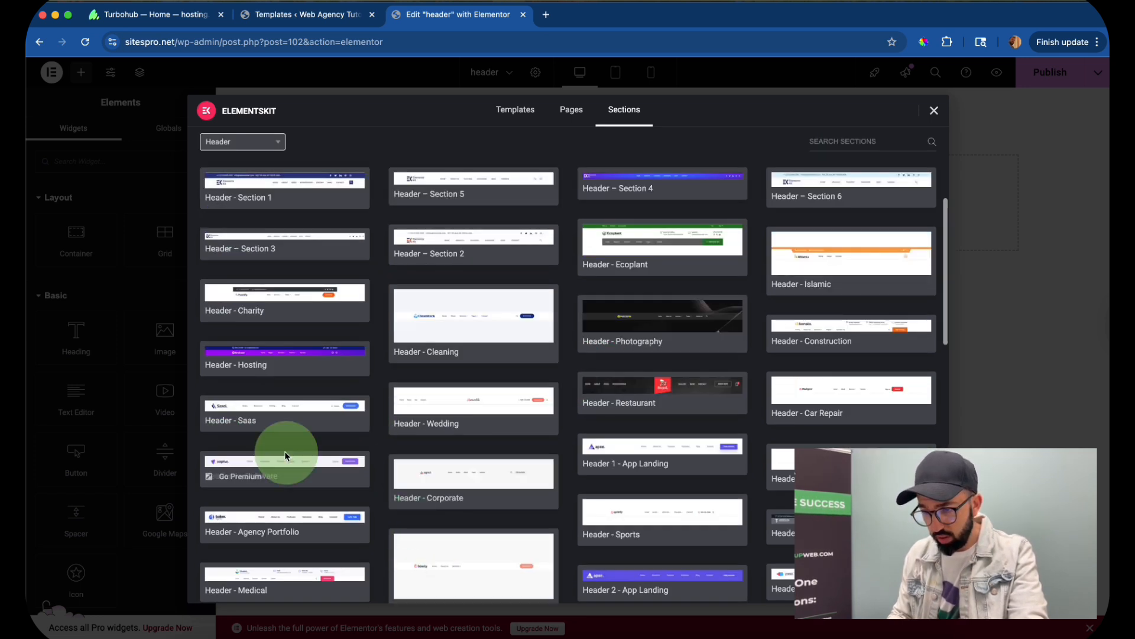
pyautogui.click(474, 474)
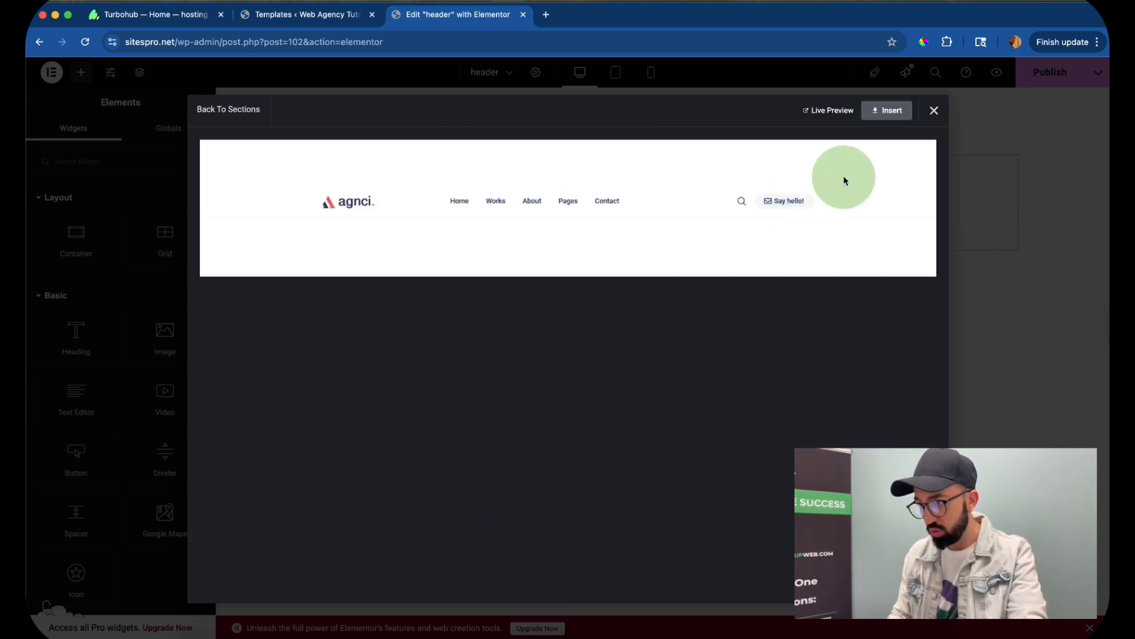
pyautogui.click(891, 105)
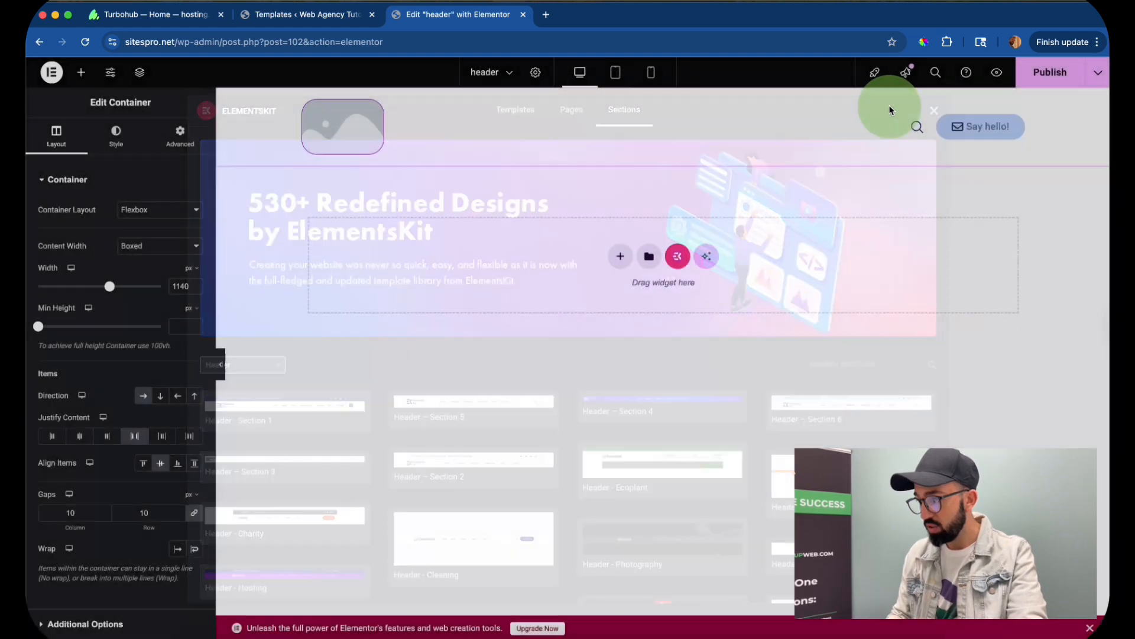
# - Replace the placeholder logo image in the header with pug_eyes.jpg from the media library
pyautogui.click(363, 120)
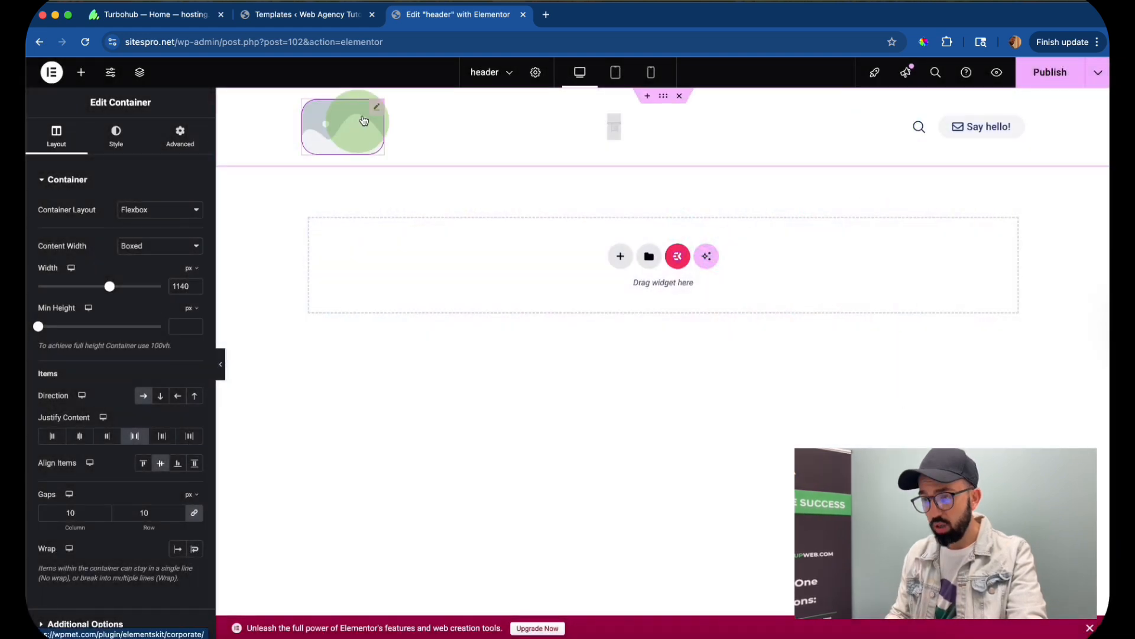
pyautogui.click(616, 122)
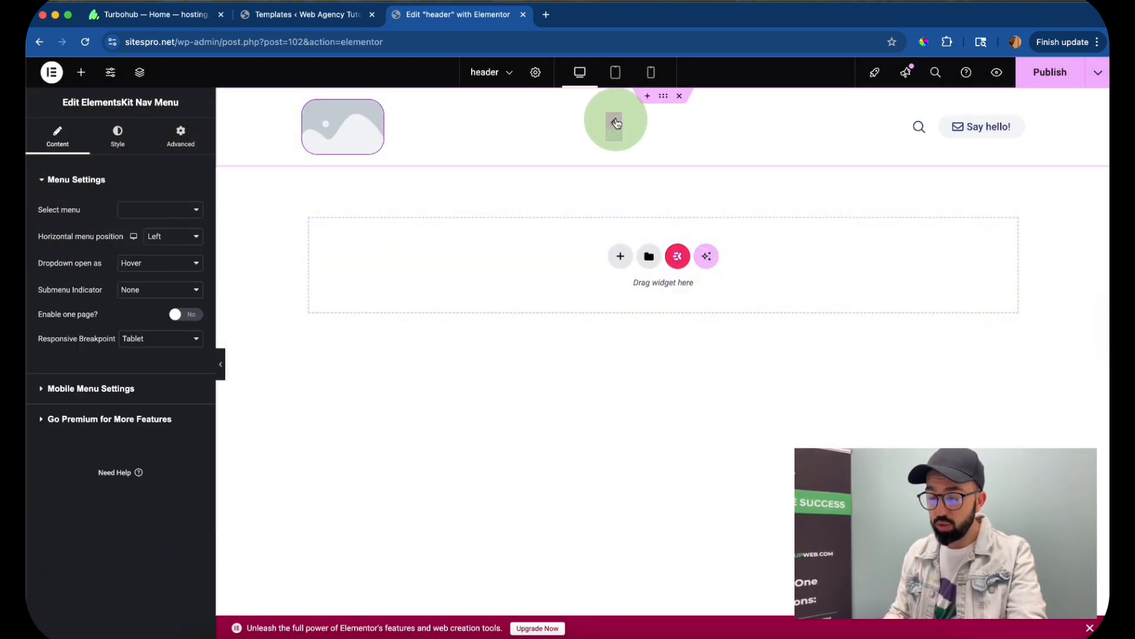
pyautogui.click(376, 108)
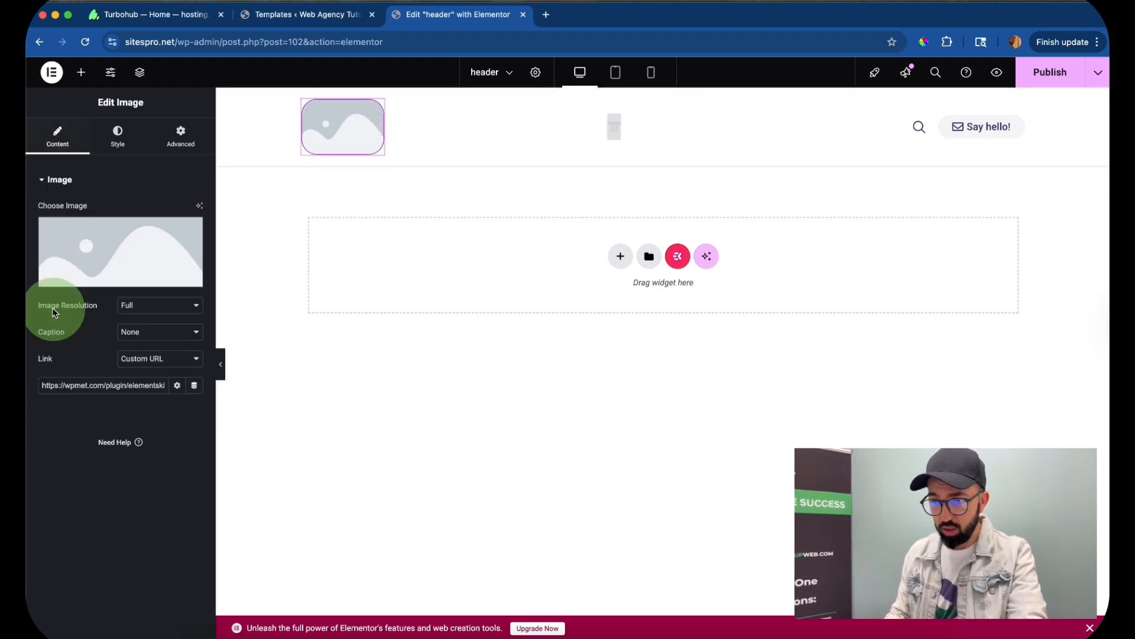
pyautogui.click(91, 269)
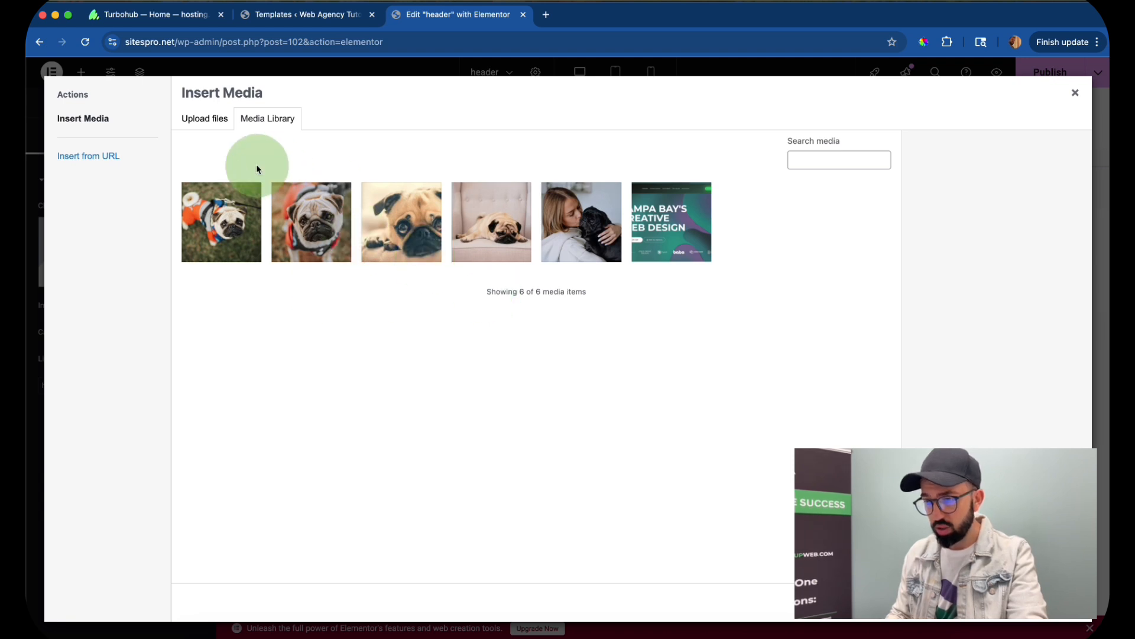
pyautogui.click(318, 223)
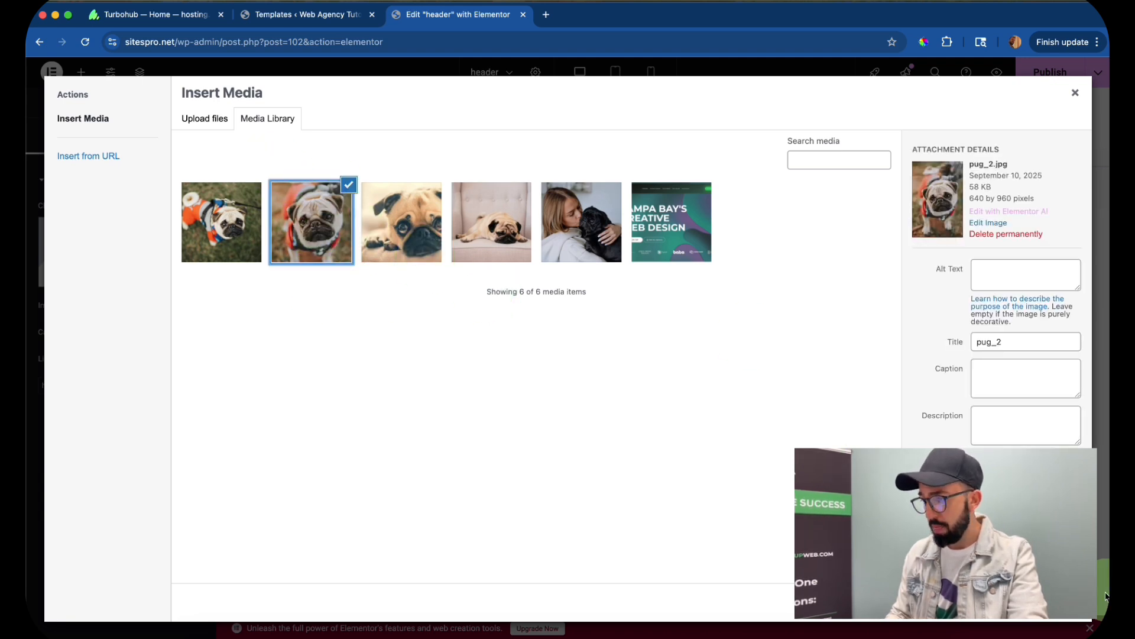
pyautogui.click(401, 229)
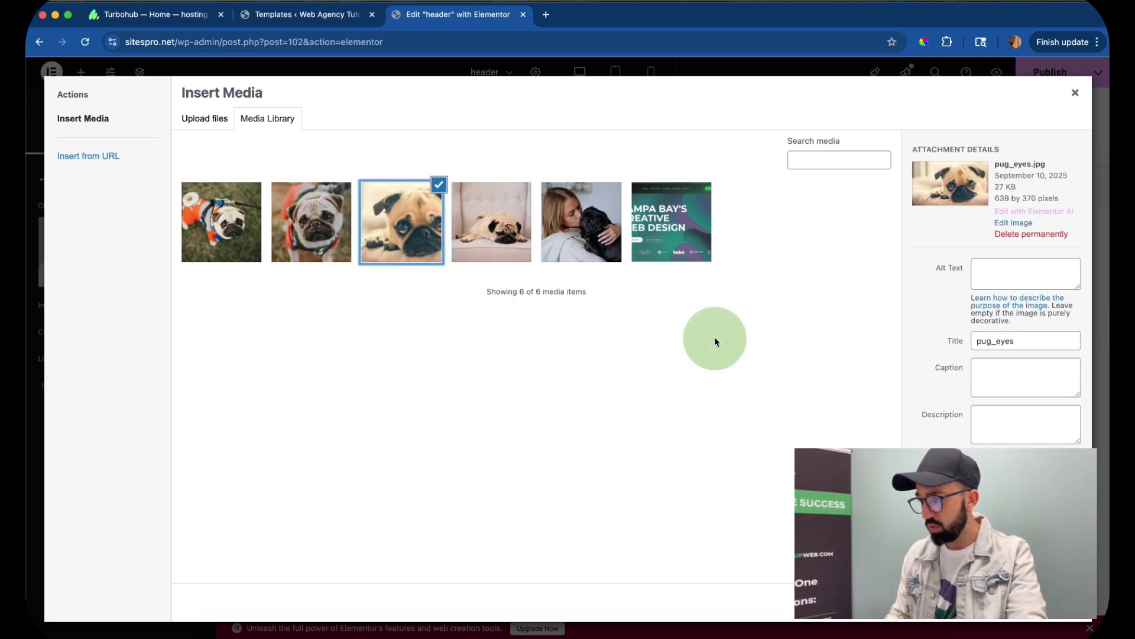
pyautogui.click(1062, 595)
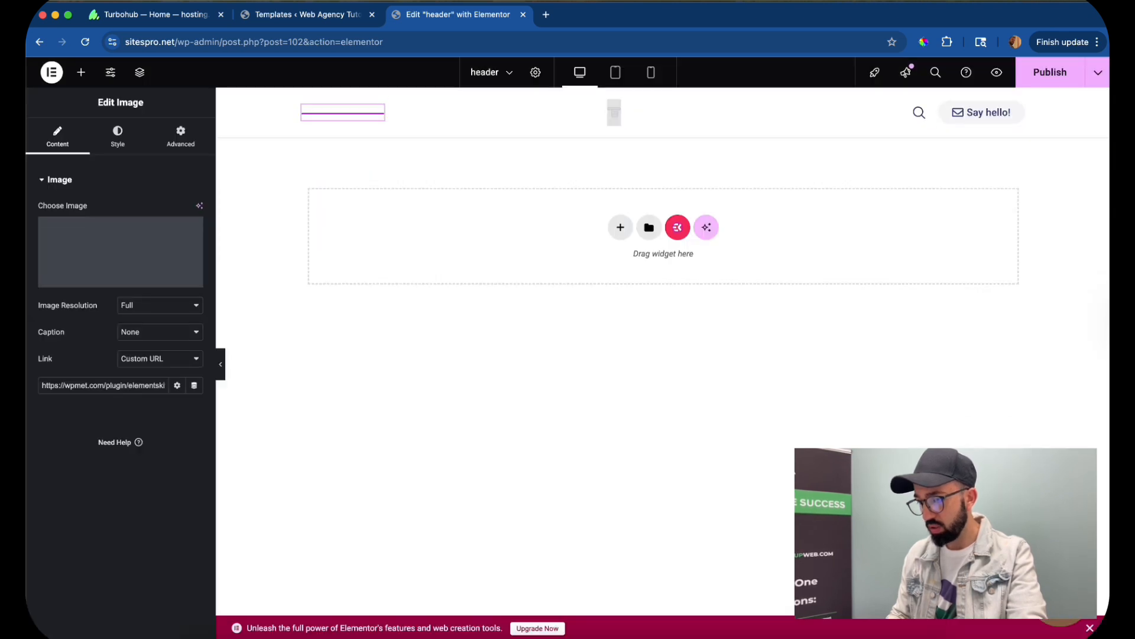
# - Assign Main Menu to the ElementsKit Nav Menu in the middle of the header
pyautogui.click(612, 123)
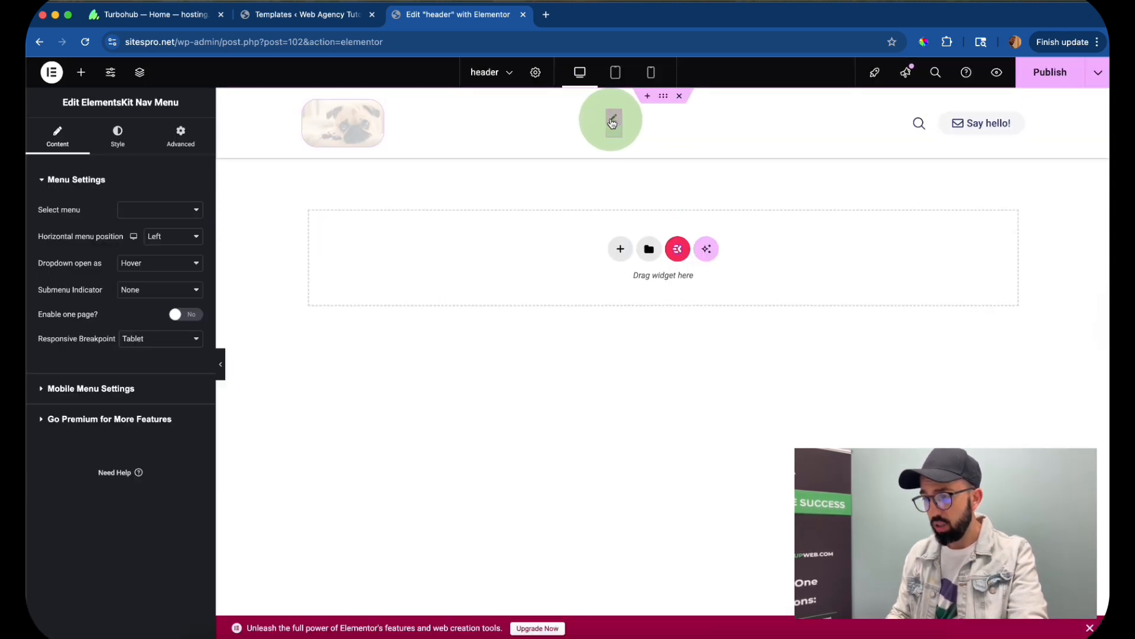
pyautogui.click(140, 211)
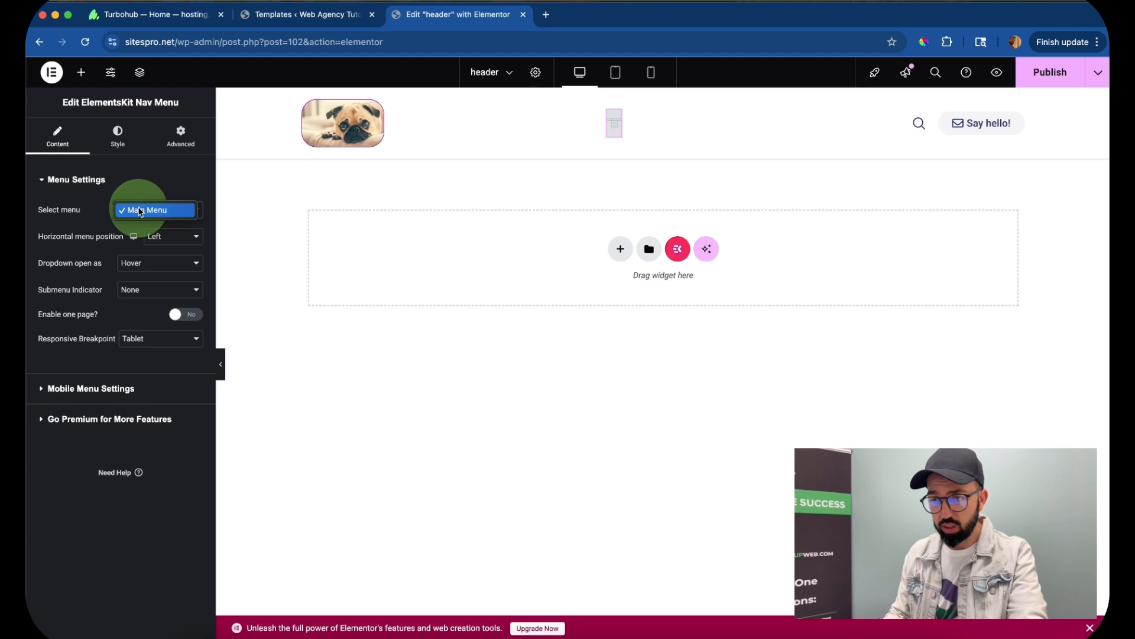
pyautogui.click(140, 211)
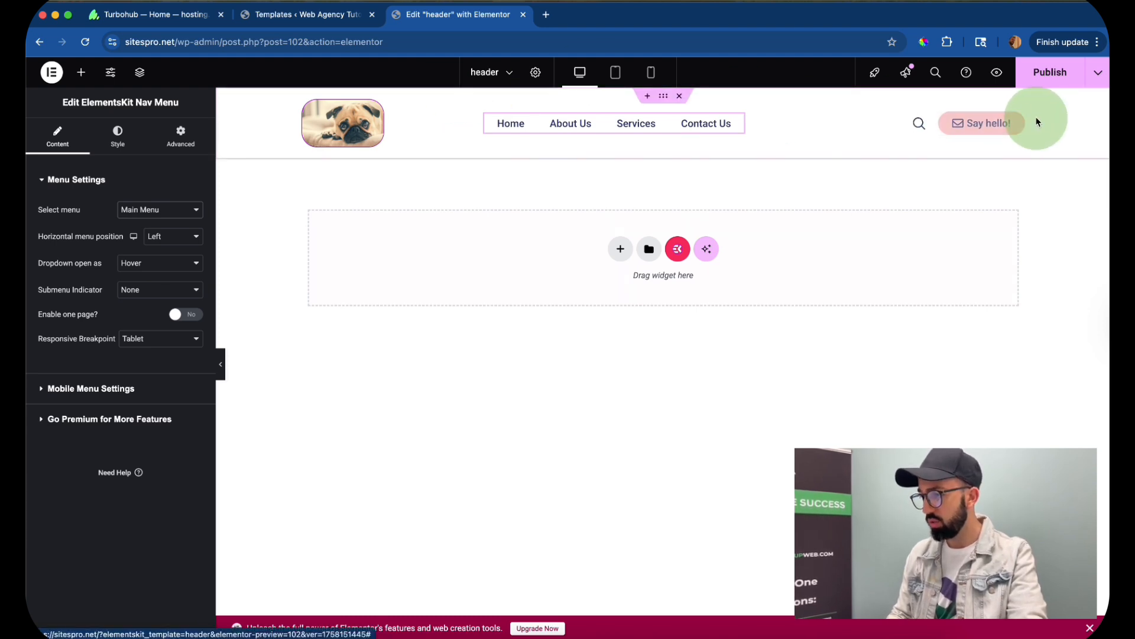
# - Link the "Say hello!" button to the phone number, with the prefix "tel:" in its URL
pyautogui.click(1015, 121)
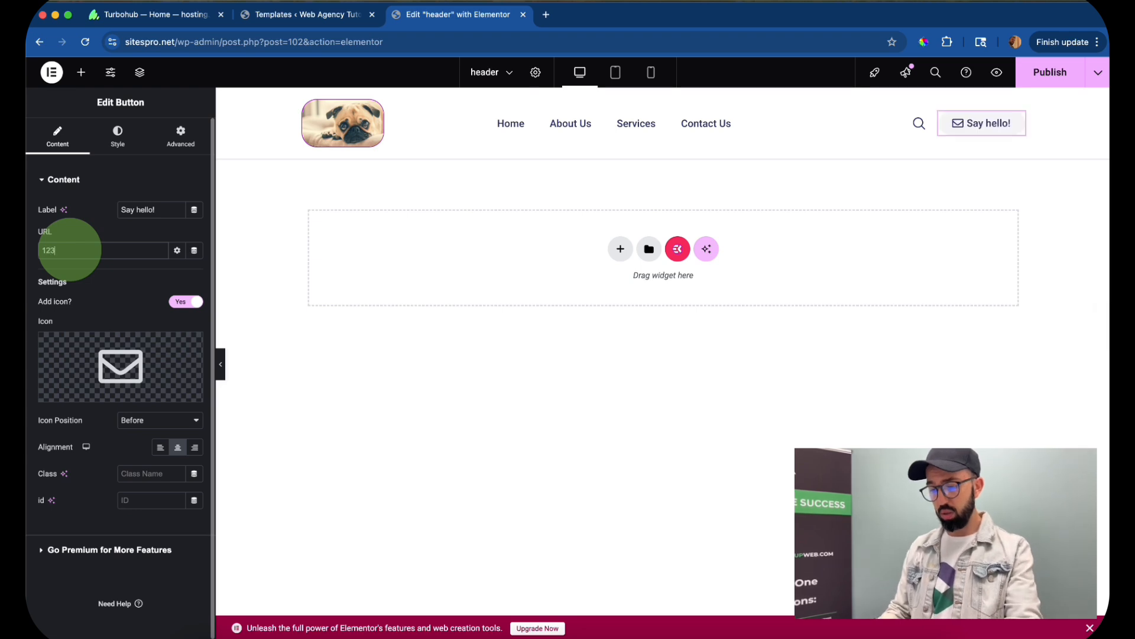
pyautogui.click(39, 250)
pyautogui.write('tel:')
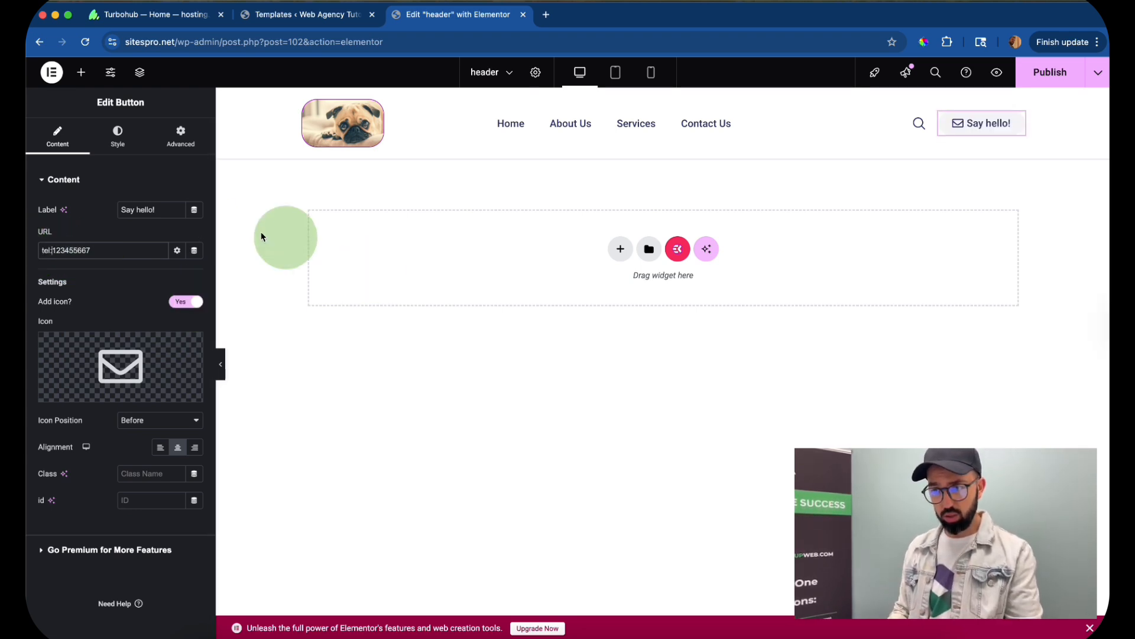
# - Search the icon library for "phone" and replace the button's envelope icon with a solid phone handset
pyautogui.moveTo(121, 379)
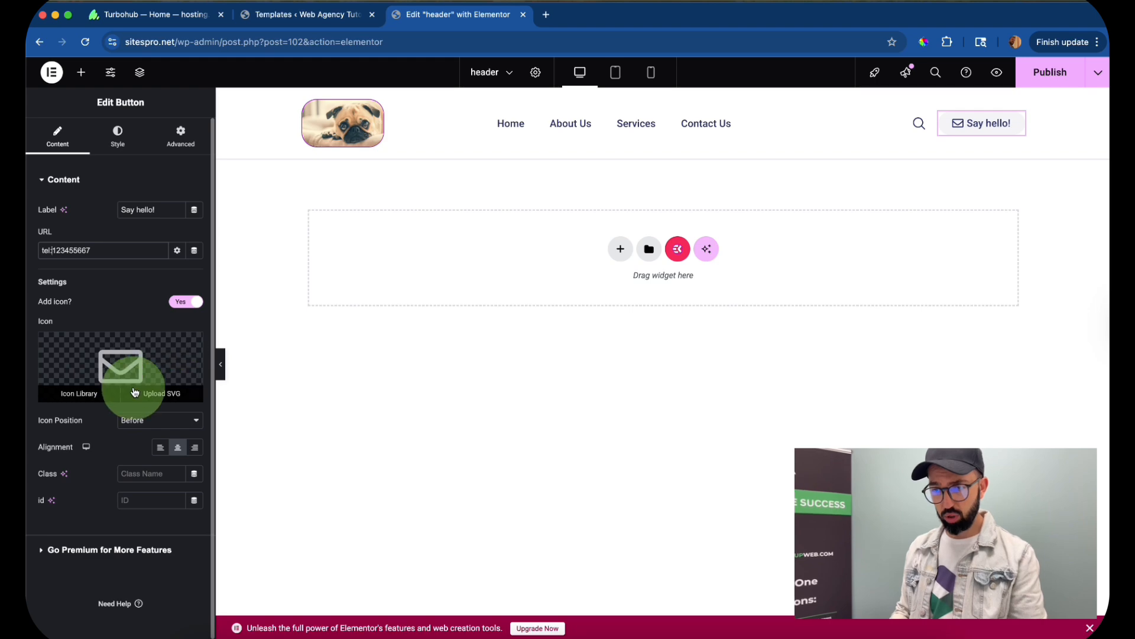
pyautogui.click(73, 393)
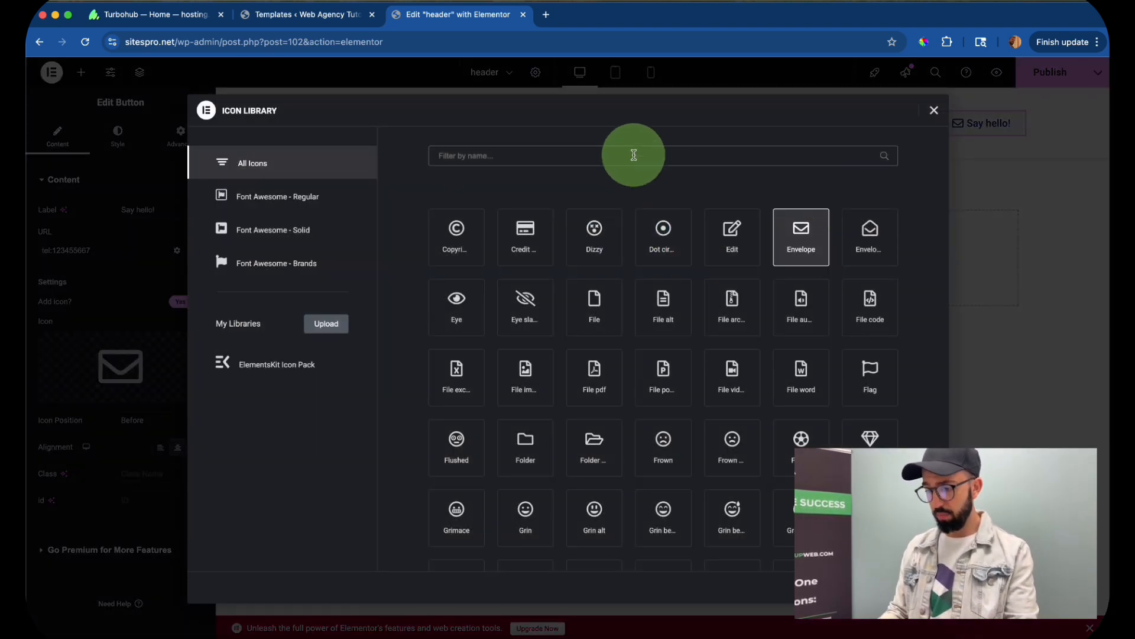
pyautogui.write('phone')
pyautogui.doubleClick(718, 235)
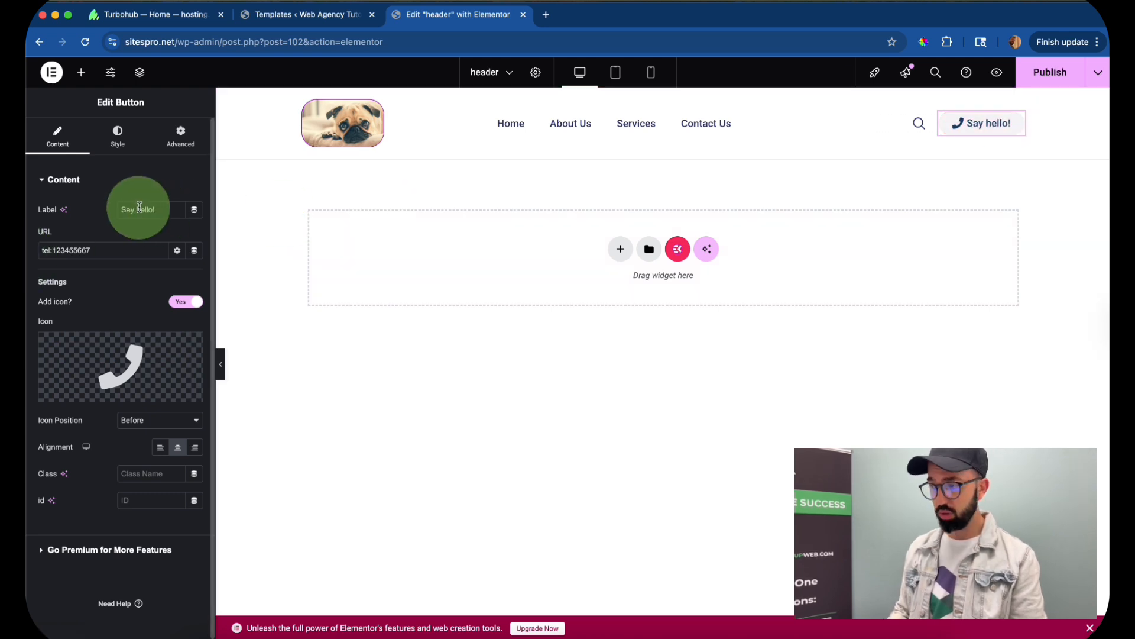
# - Publish the header template and open its preview, closing the Elementor editor tab
pyautogui.click(1073, 75)
pyautogui.click(996, 72)
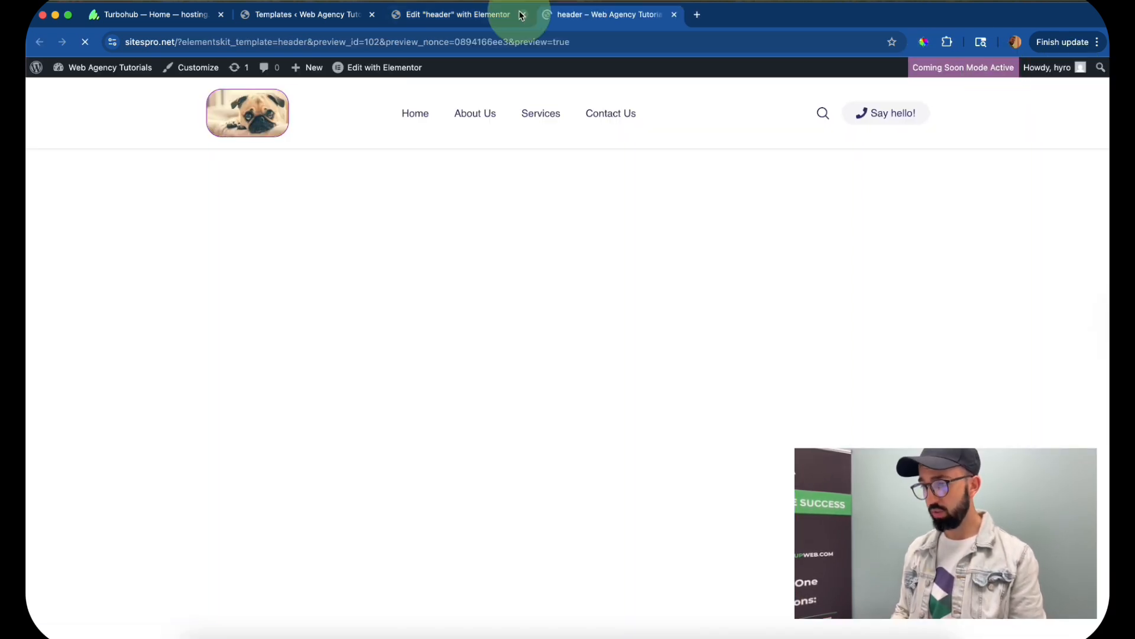
pyautogui.click(521, 14)
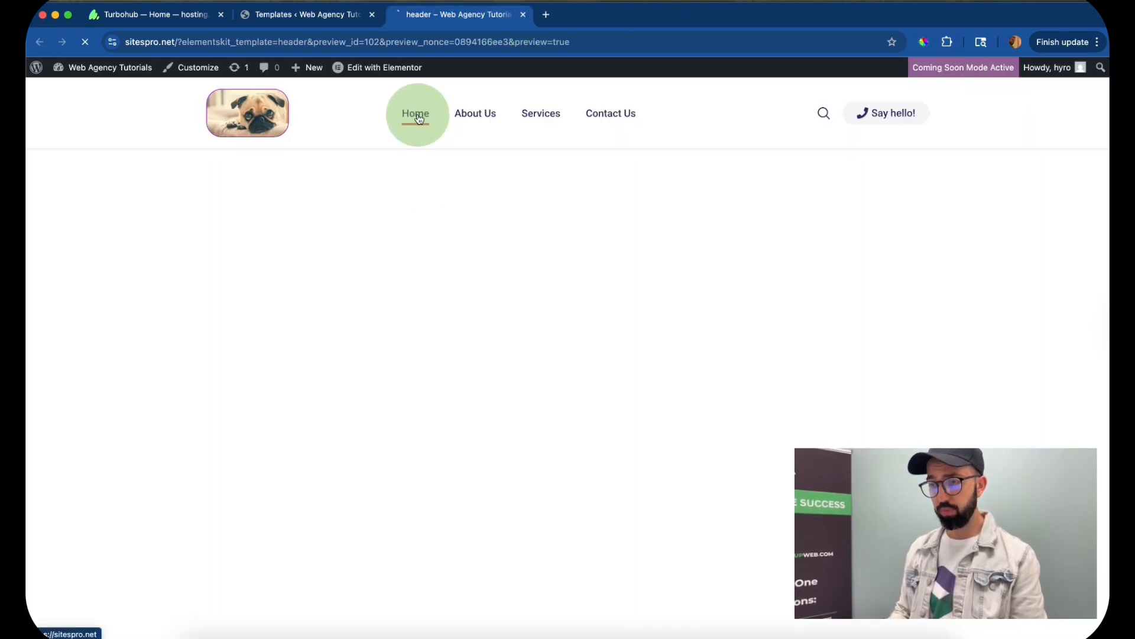
# - Go to the site's home page through the header menu and check how the published header looks above the content
pyautogui.click(418, 119)
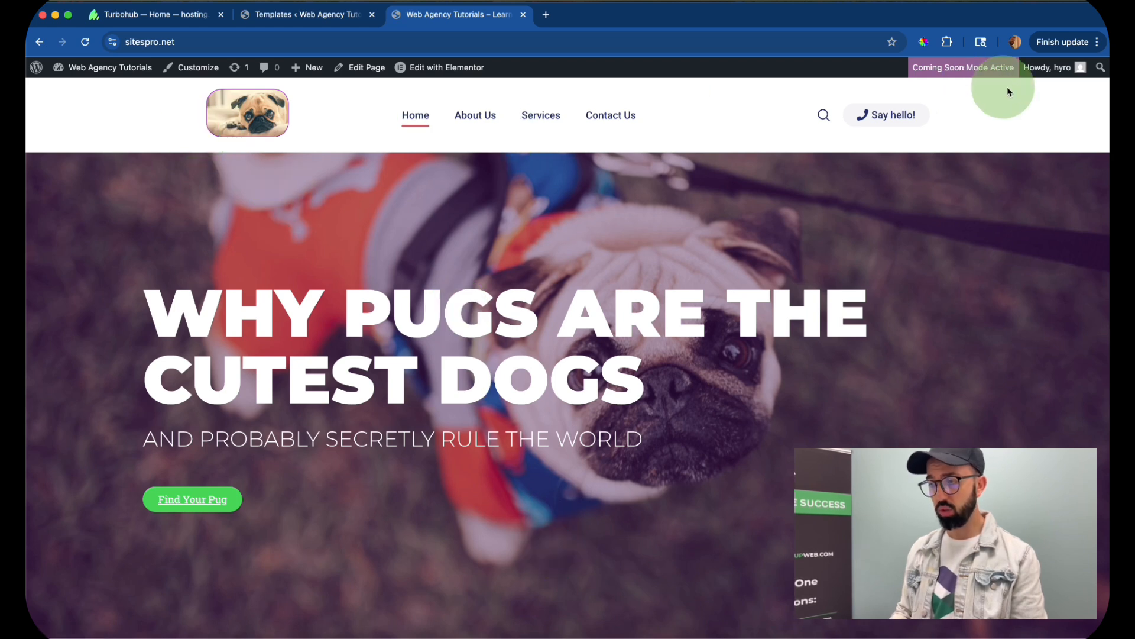
pyautogui.scroll(-6, 484, 166)
pyautogui.scroll(6, 484, 165)
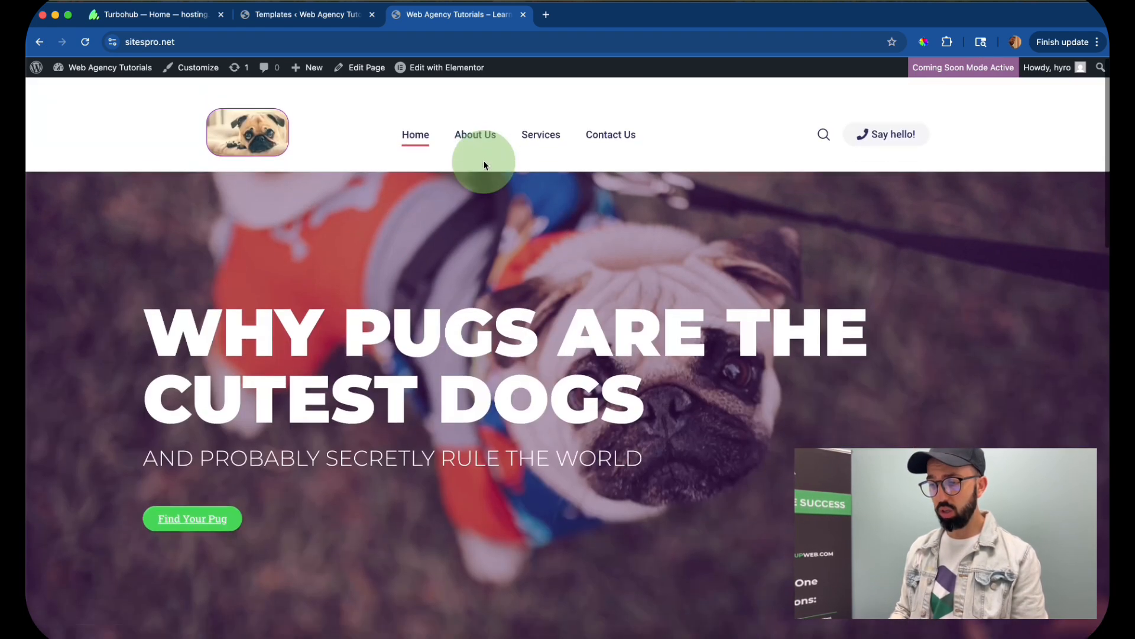
pyautogui.scroll(-1, 484, 165)
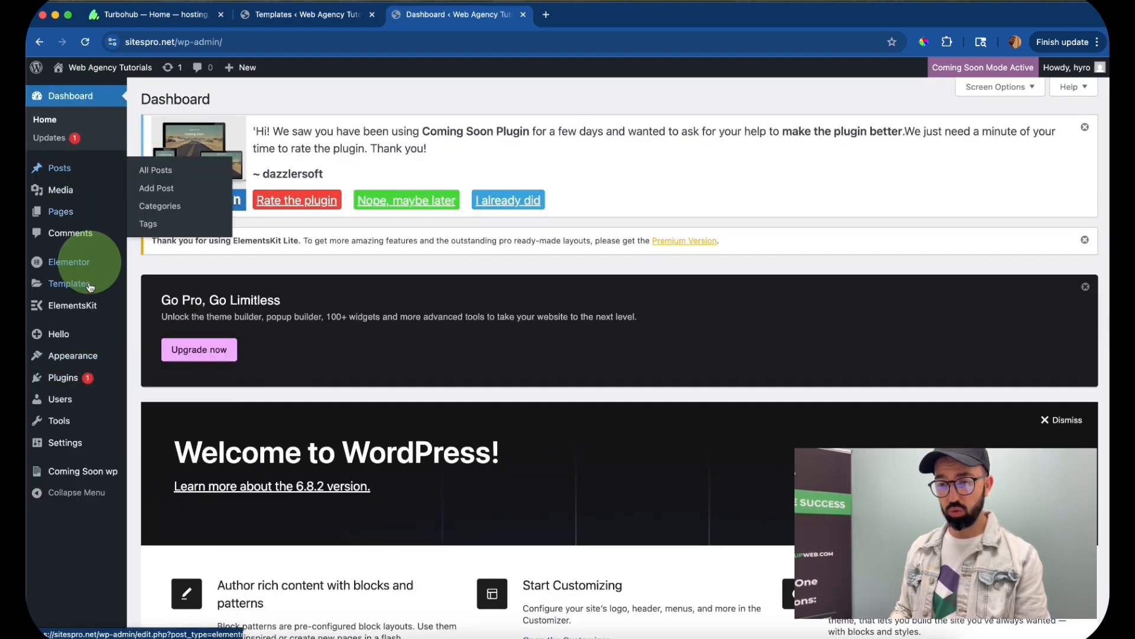
# - In ElementsKit Header Footer, create an activated template titled "Footer" of type Footer for the entire site and open its content for editing
pyautogui.moveTo(36, 305)
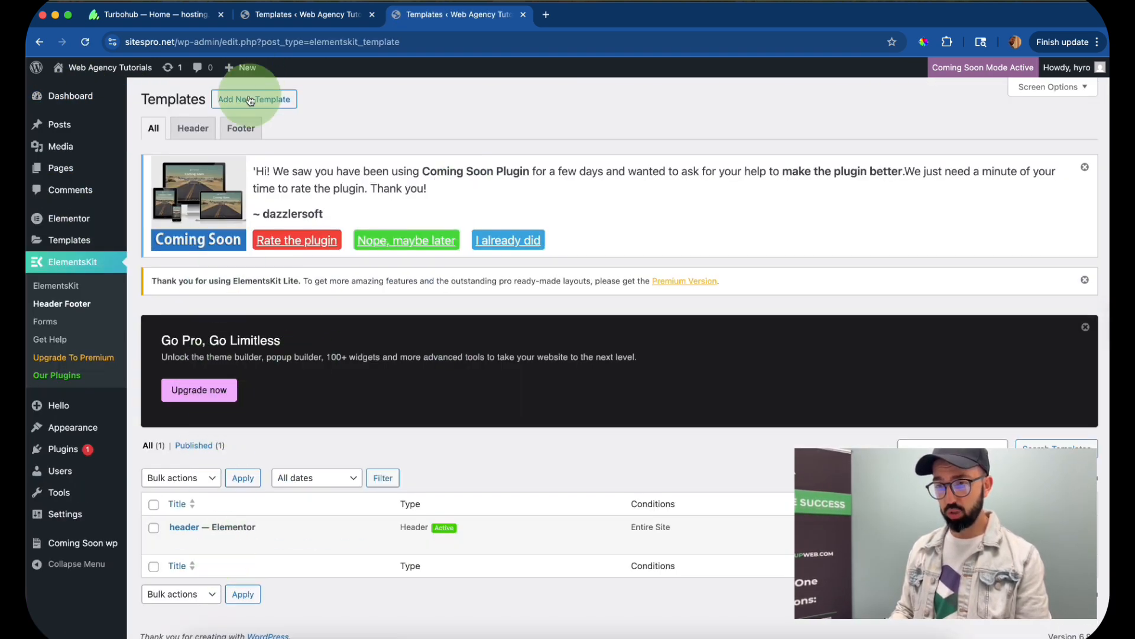
pyautogui.click(251, 101)
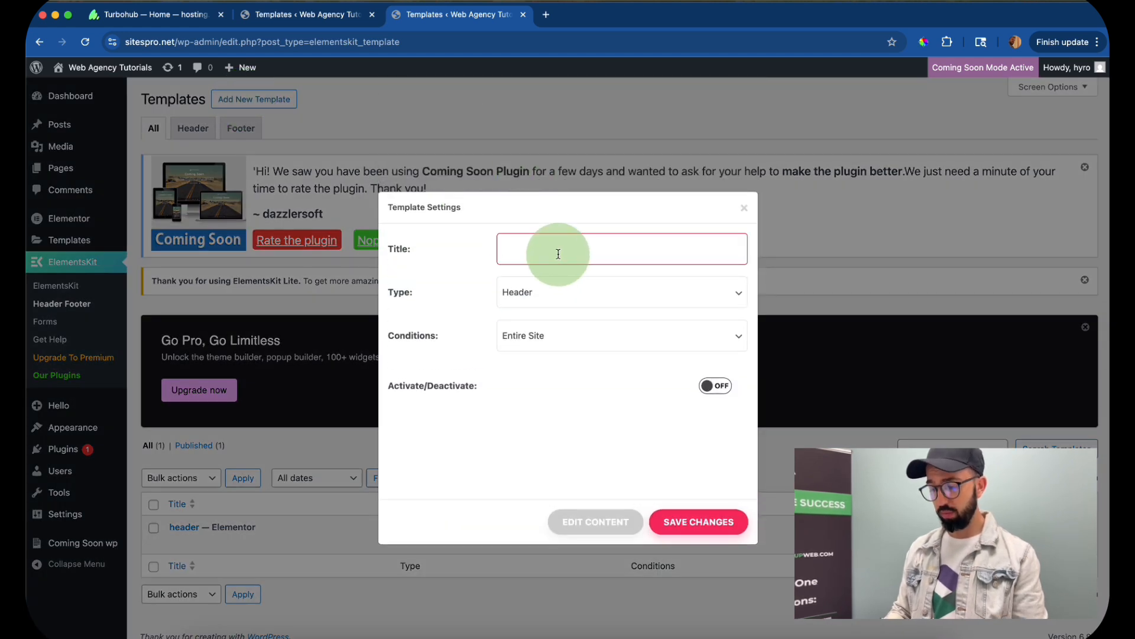
pyautogui.click(581, 287)
pyautogui.click(577, 311)
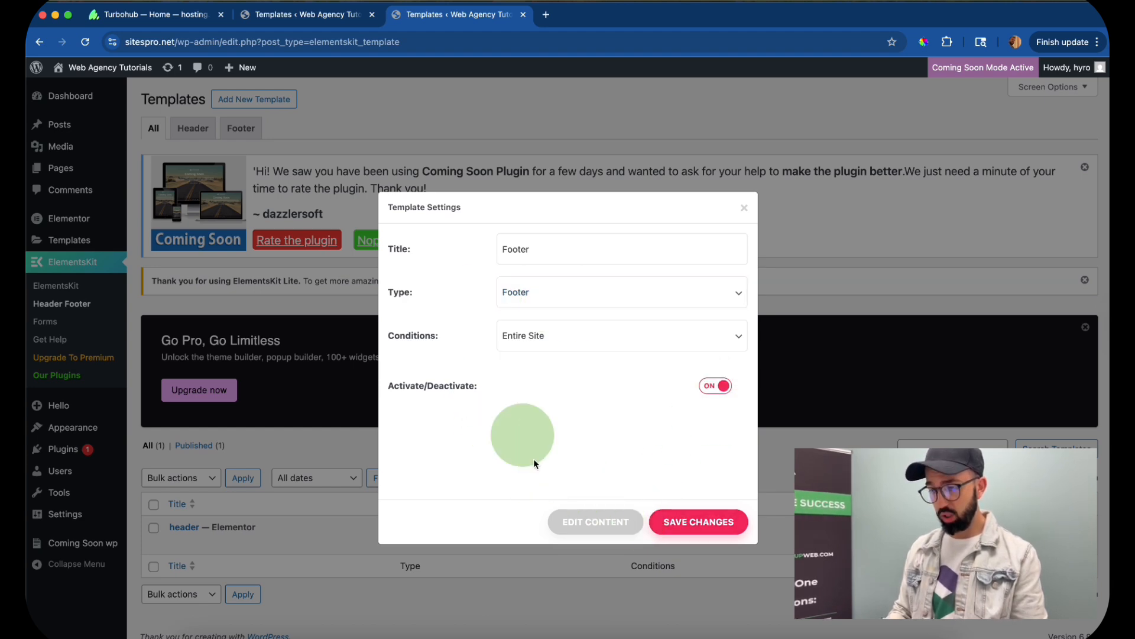
pyautogui.click(584, 522)
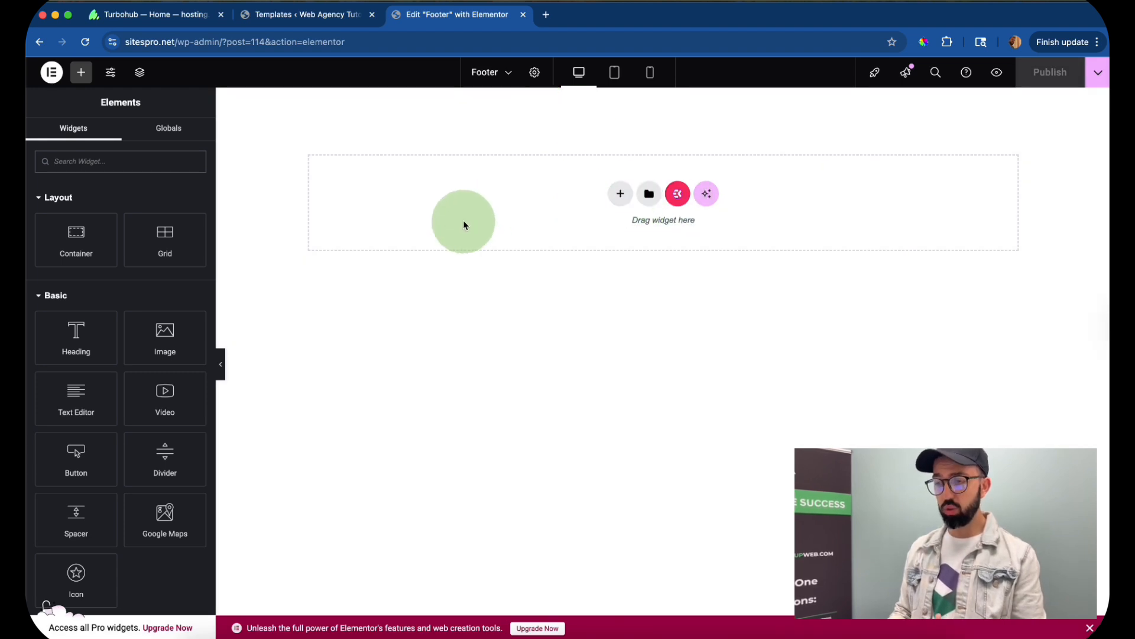
# - Search the ElementsKit library sections for "footer" and insert the "Mega Menu - Computer Office Security" section into the footer template
pyautogui.click(677, 193)
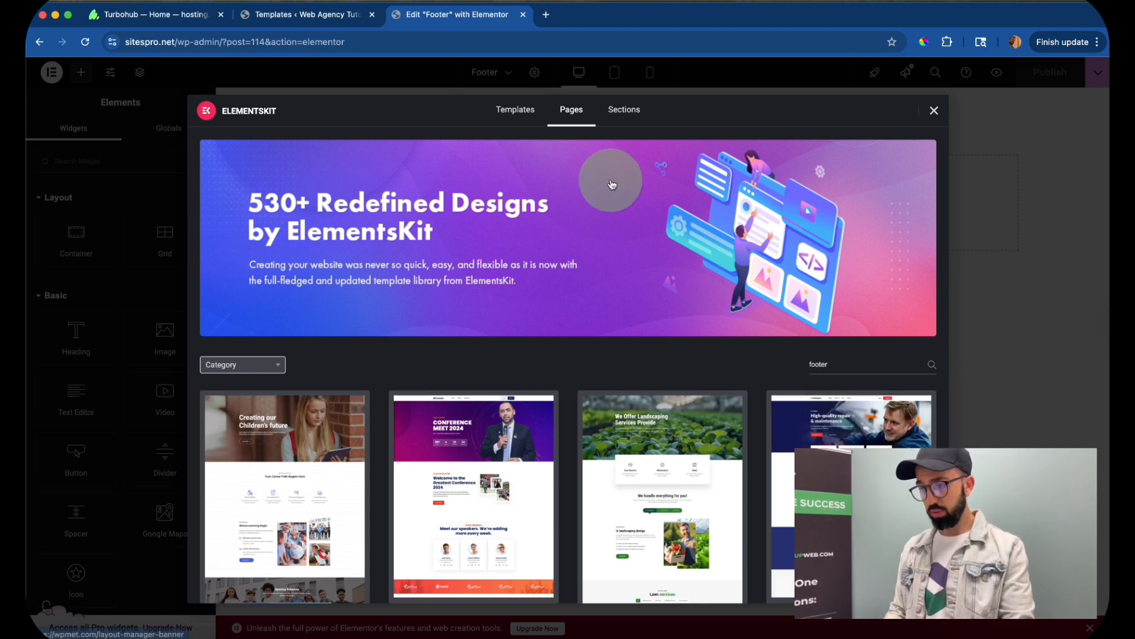
pyautogui.click(638, 113)
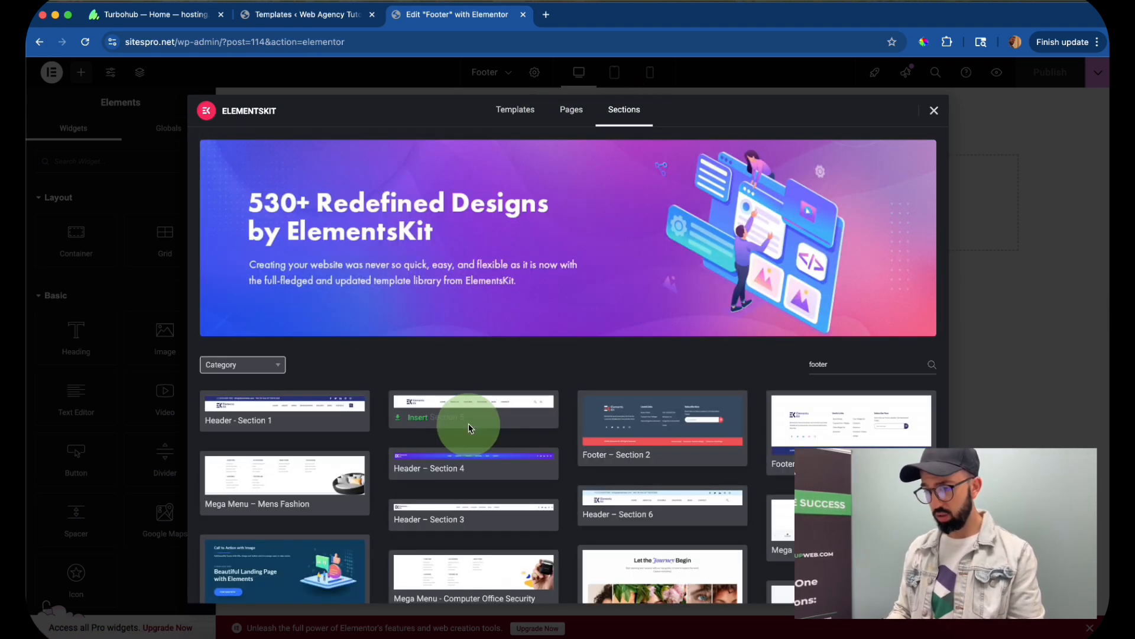
pyautogui.scroll(-2, 469, 431)
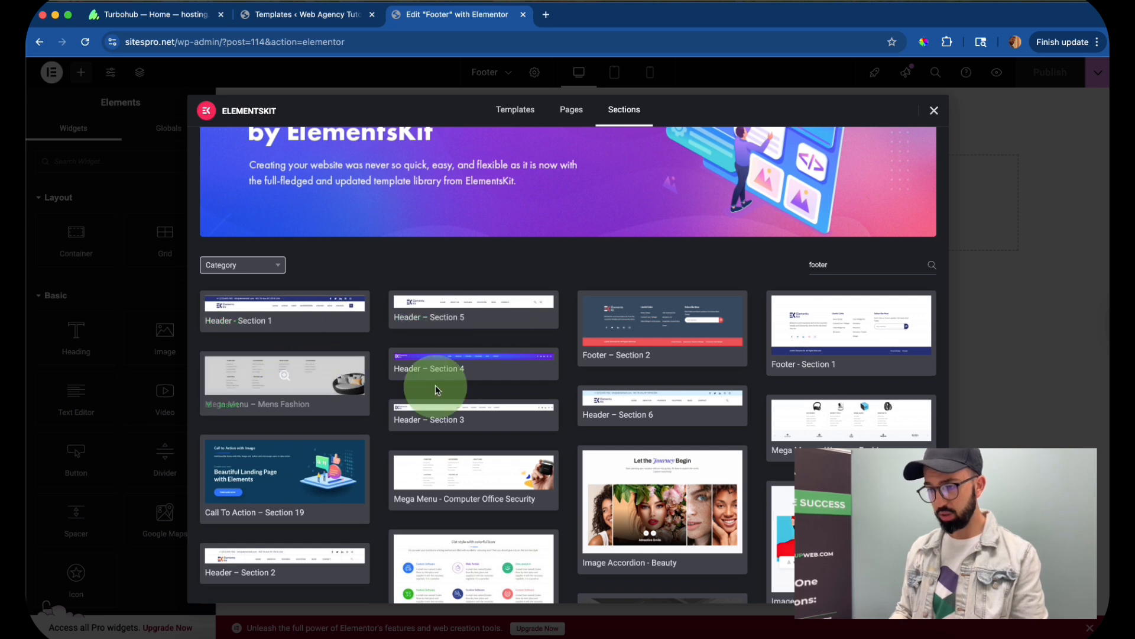
pyautogui.moveTo(694, 333)
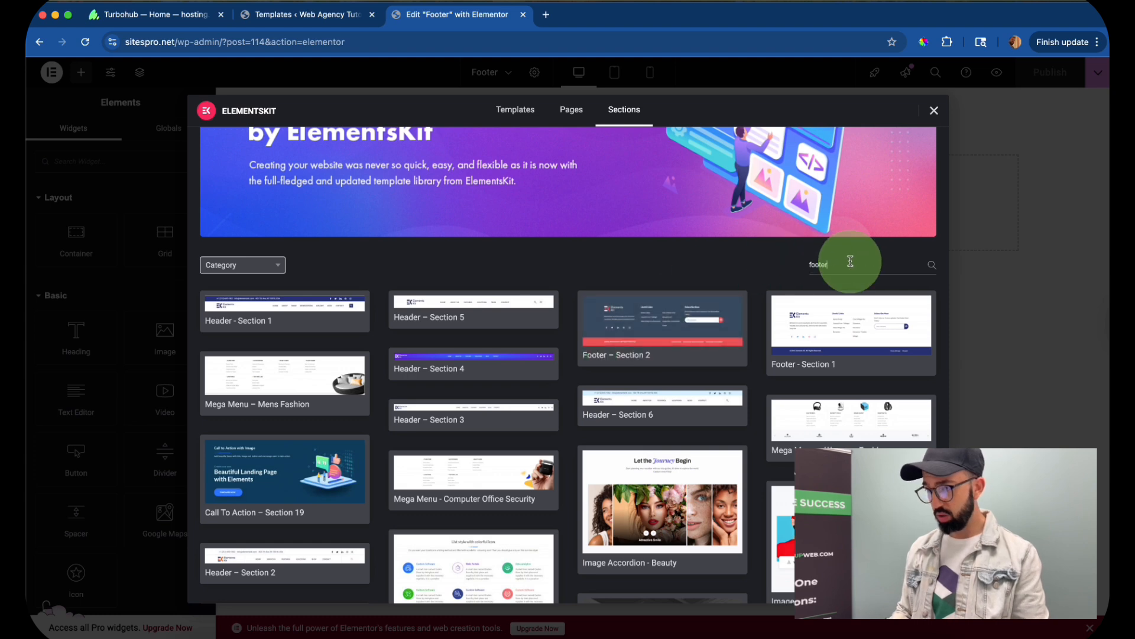
pyautogui.scroll(-2, 459, 343)
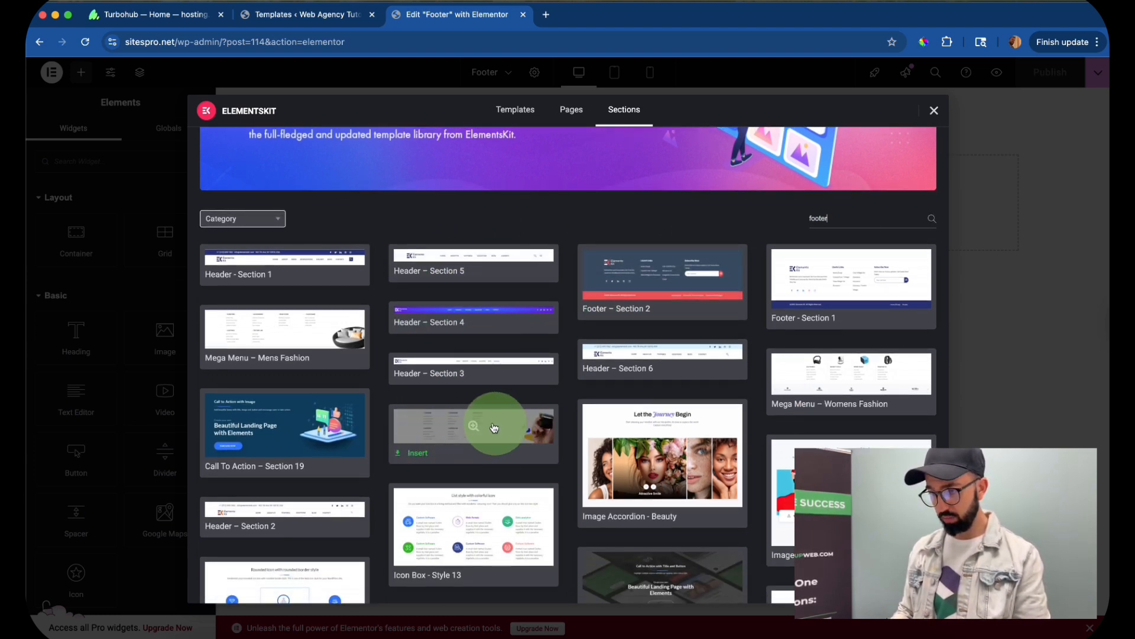
pyautogui.click(421, 453)
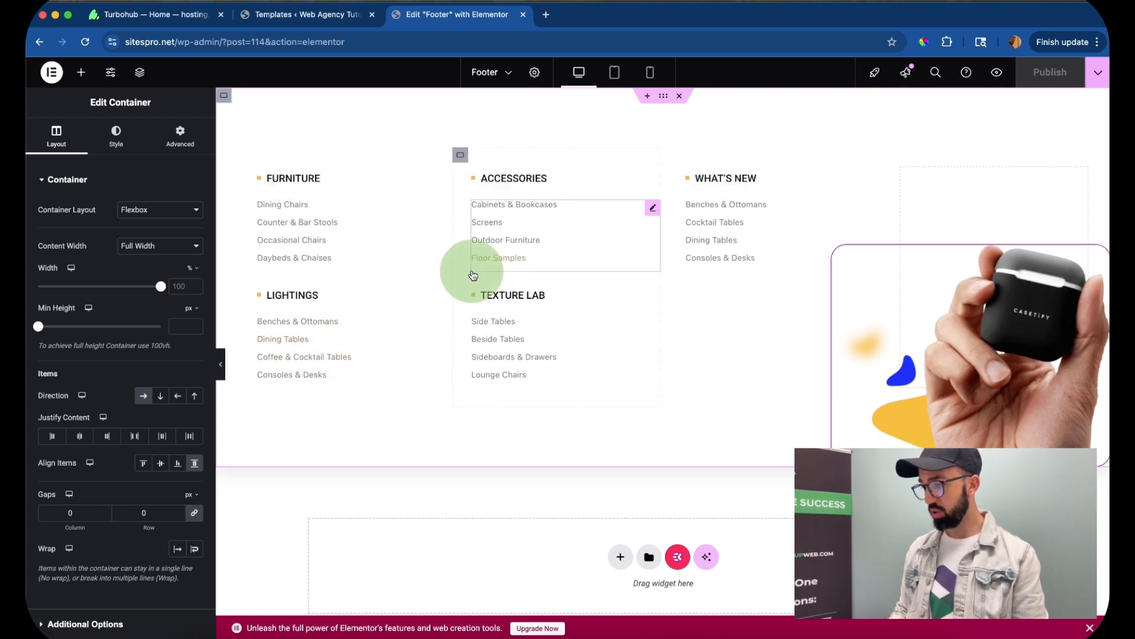
# - Open the sitespro.net home page from the footer preview and check the footer at the end of the page
pyautogui.click(251, 42)
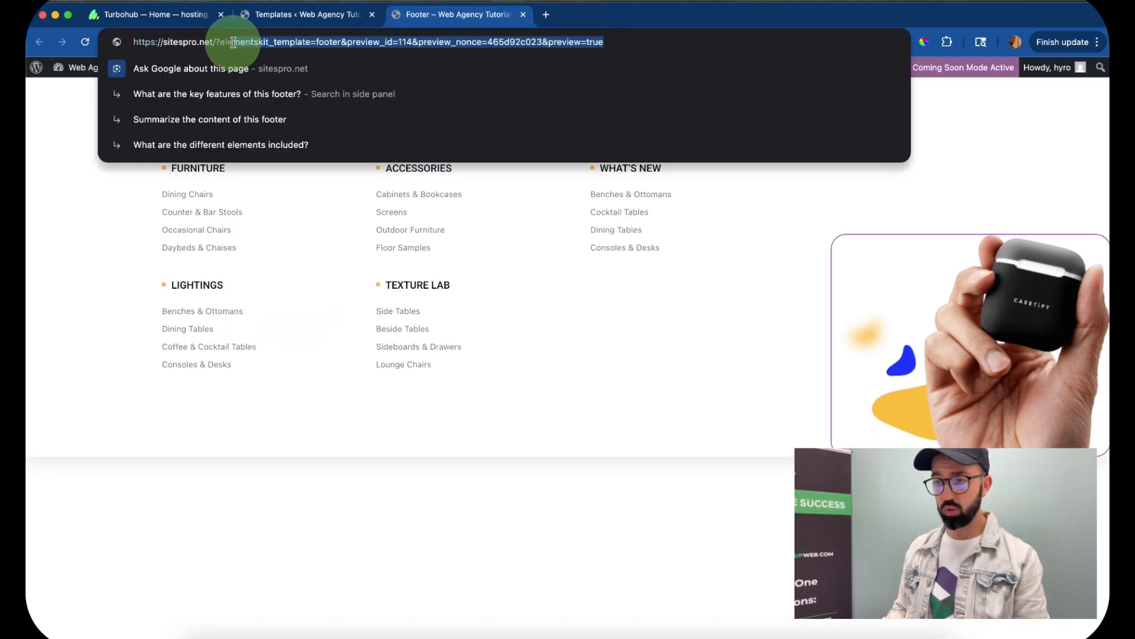
pyautogui.press('BackSpace')
pyautogui.press('BackSpace')
pyautogui.press('BackSpace')
pyautogui.press('BackSpace')
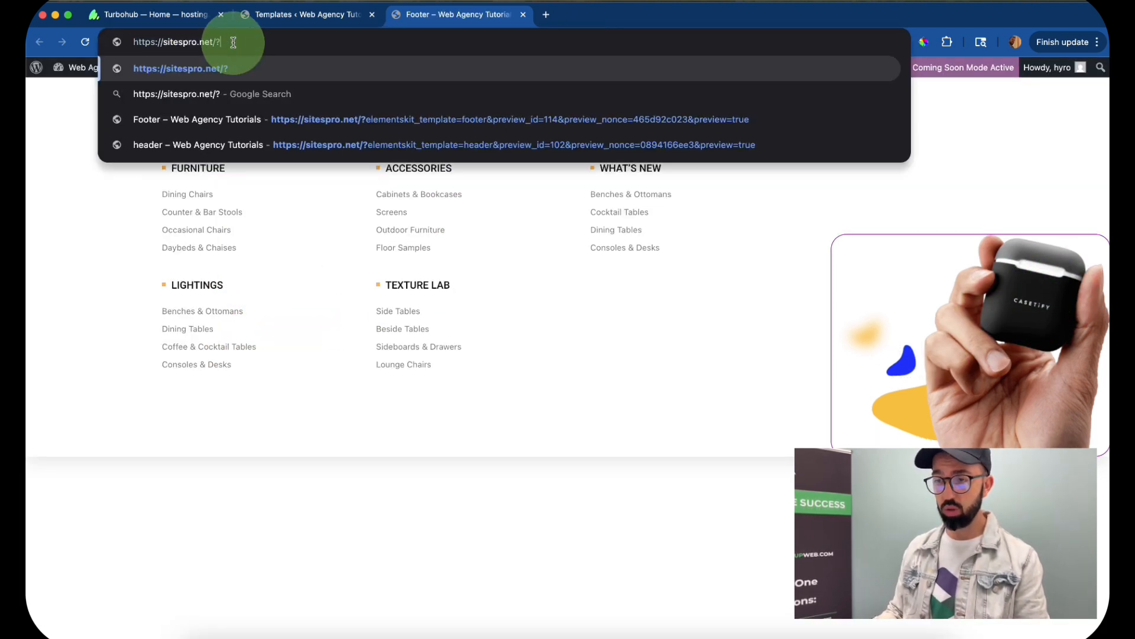
pyautogui.press('Return')
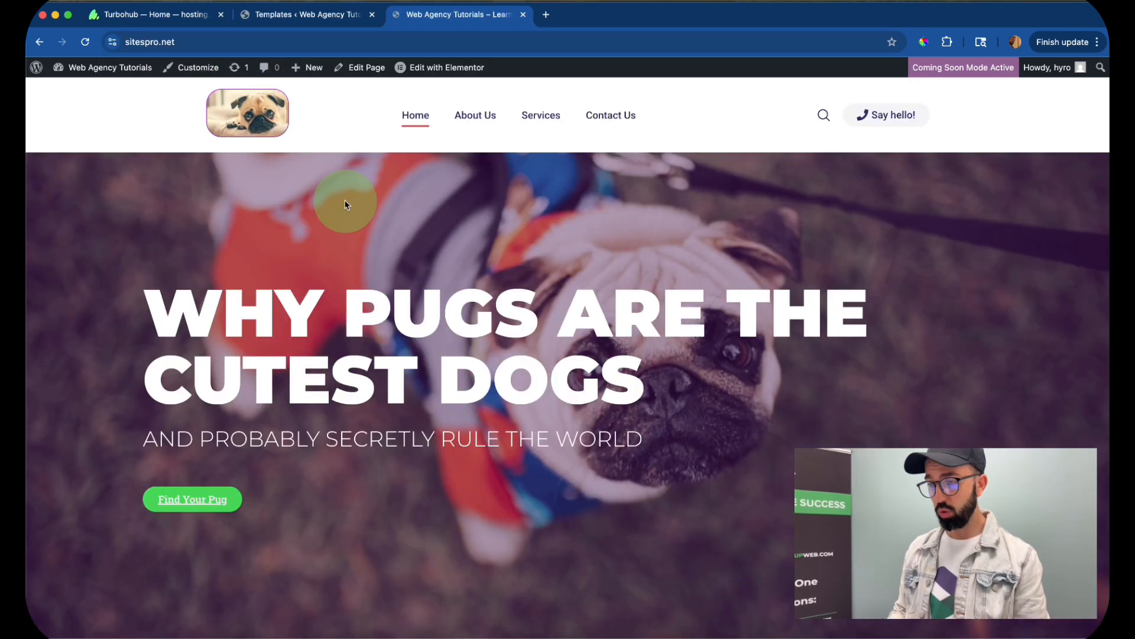
pyautogui.scroll(-10, 431, 384)
pyautogui.scroll(2, 433, 390)
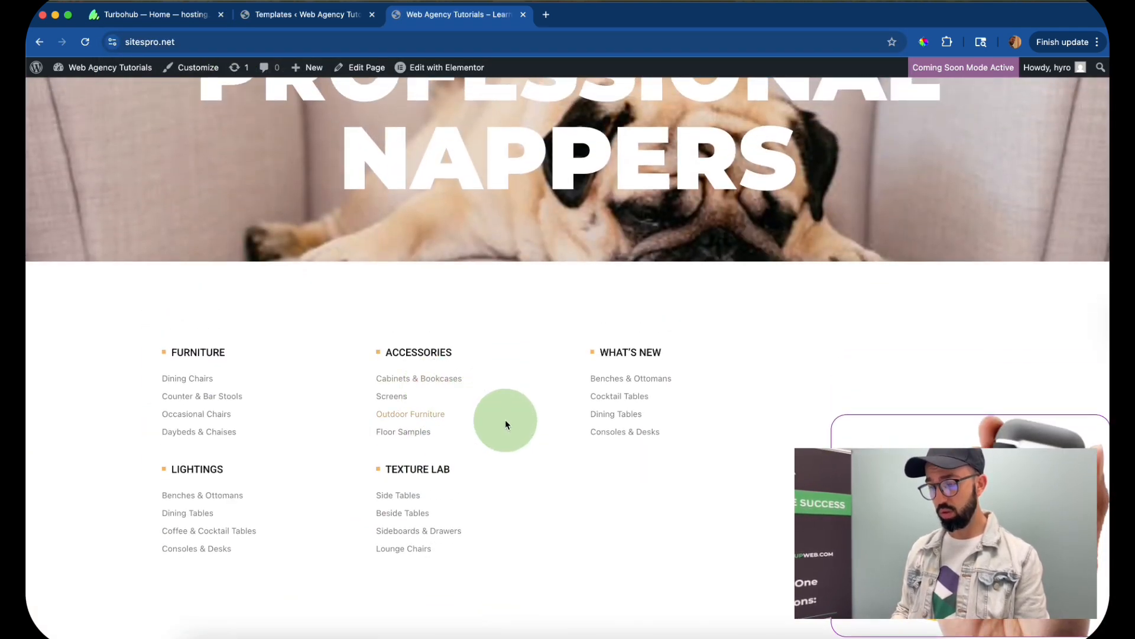